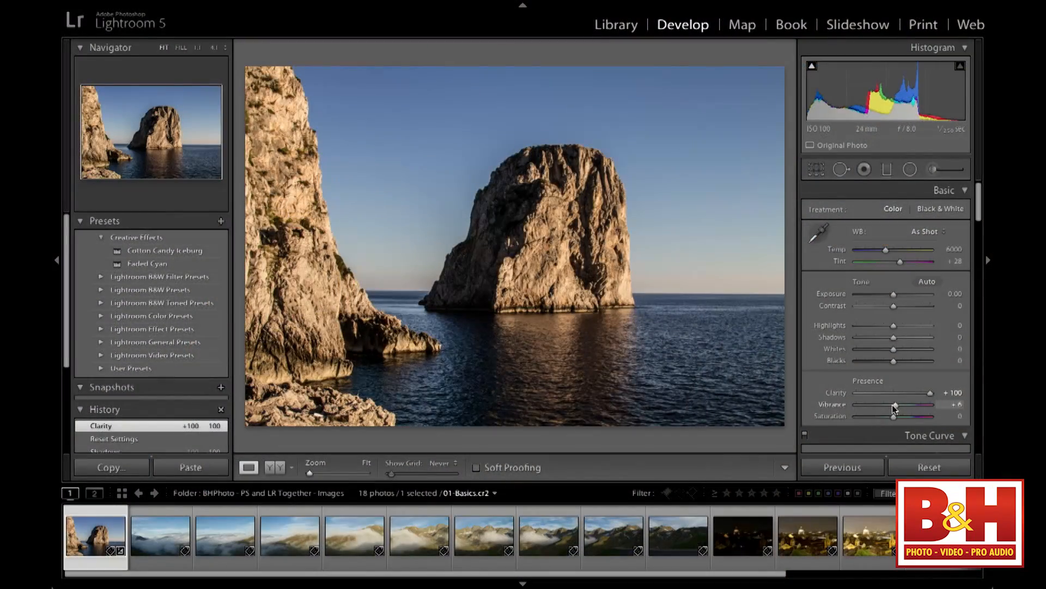
Try vibrance +100, saturation +79 and temperature 21412 on the photo, and reset all of its adjustments.
left_click_drag(894, 405, 920, 417)
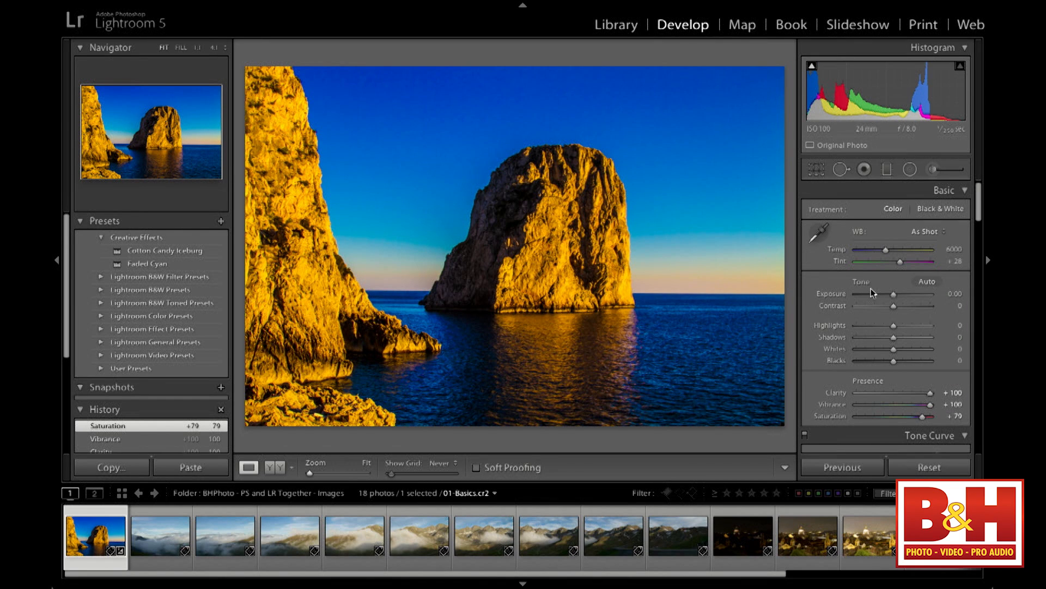
left_click_drag(887, 249, 919, 251)
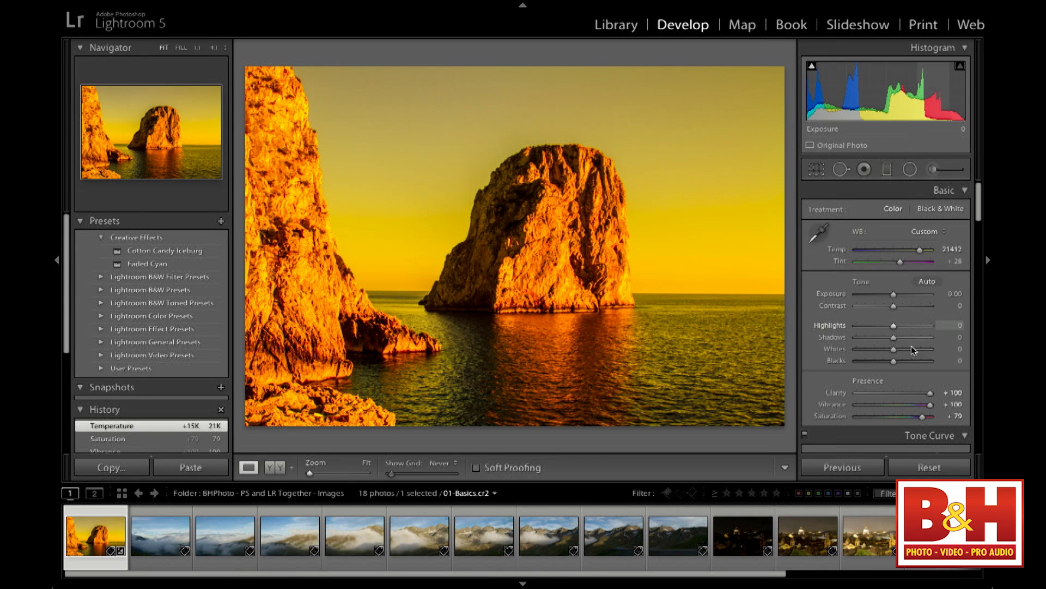
left_click(926, 466)
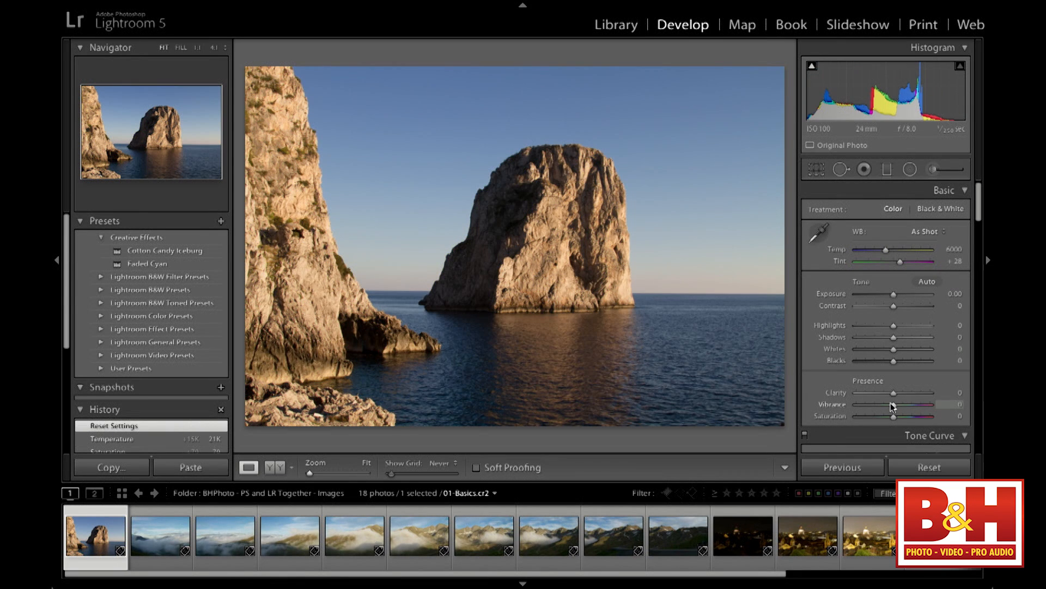
Set the sea rock photo's vibrance to +41, clarity to +21 and temperature to 6214.
left_click_drag(892, 404, 833, 392)
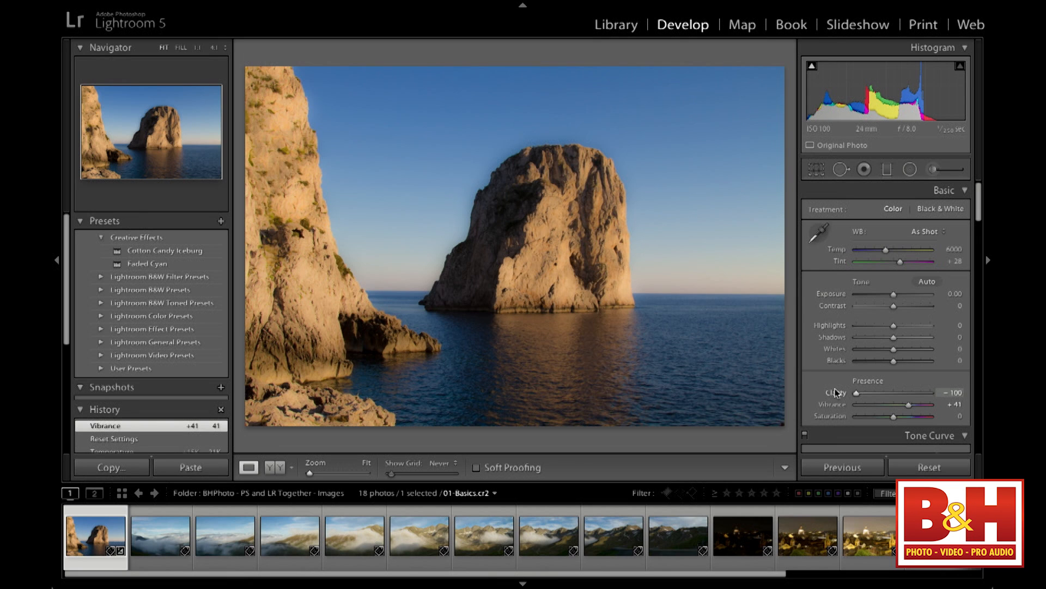
left_click_drag(860, 391, 901, 393)
scroll(902, 394, "down", 1)
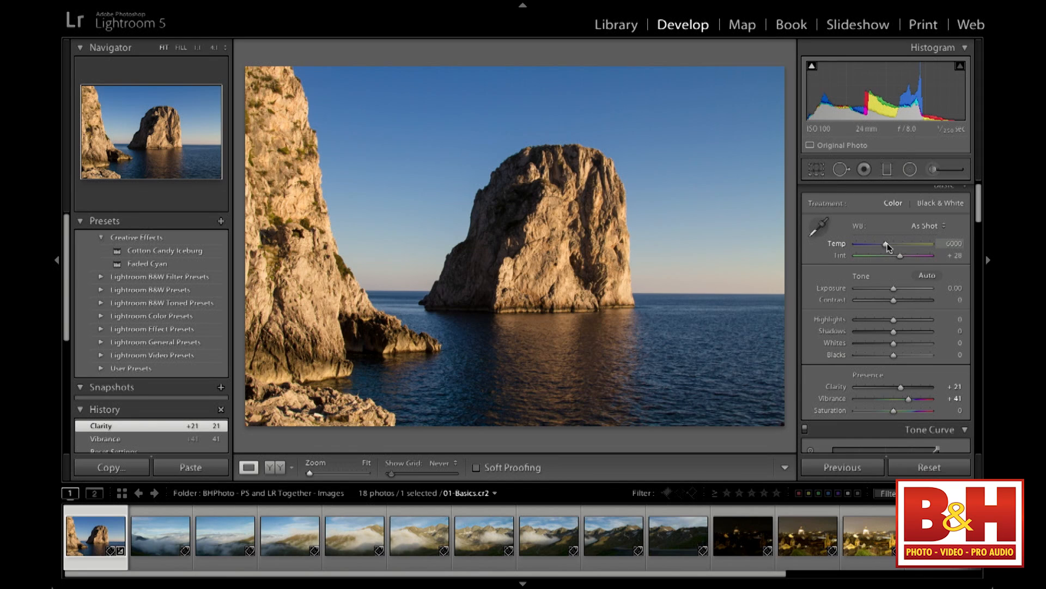
left_click_drag(888, 248, 888, 246)
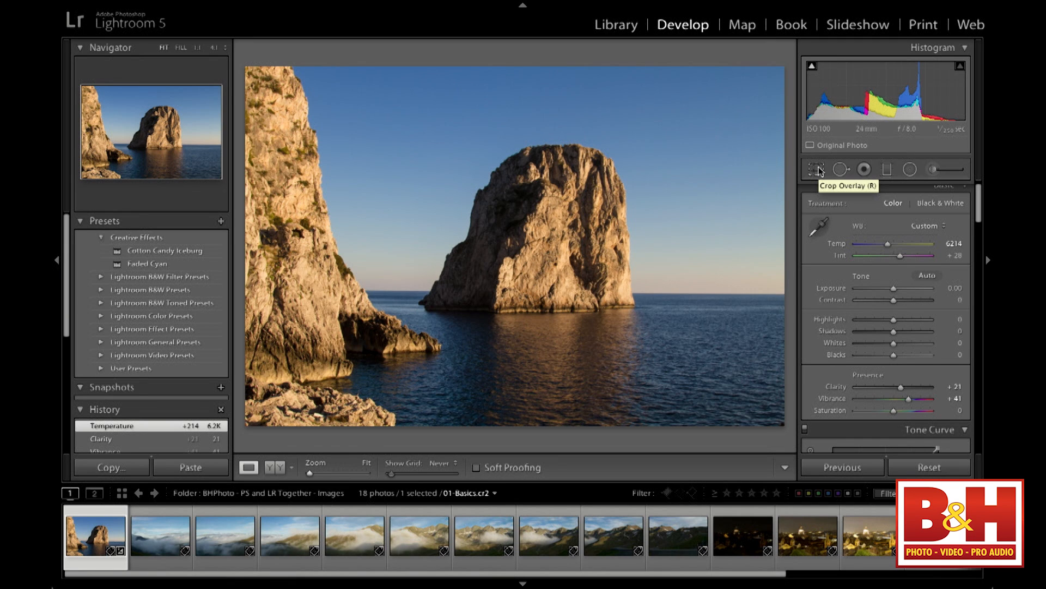
Straighten the photo along the sea horizon by −0.30 degrees, and set shadows to −37 and highlights to −12.
left_click(818, 170)
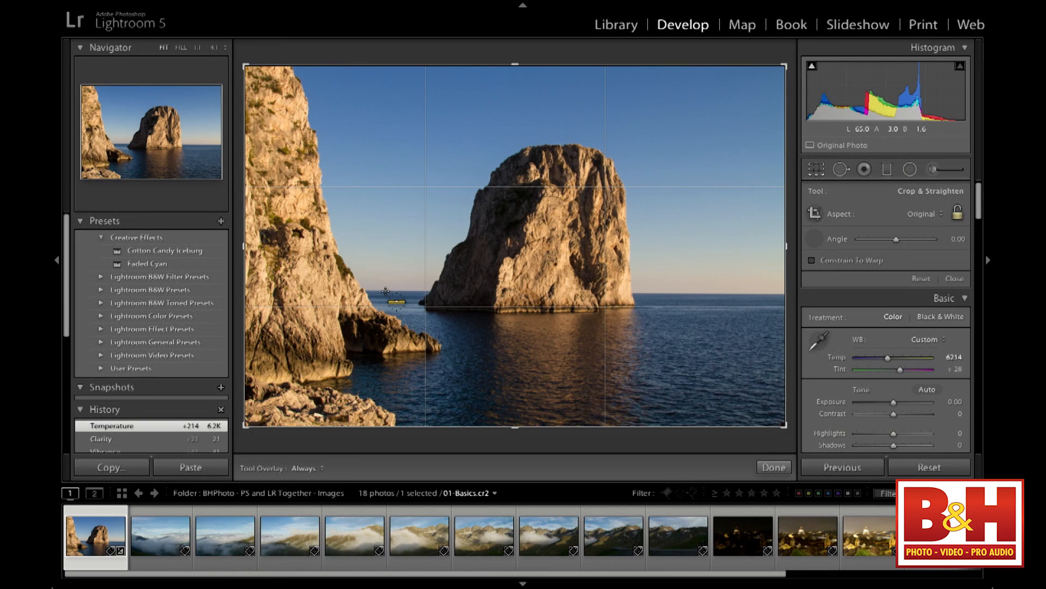
left_click_drag(481, 287, 759, 292)
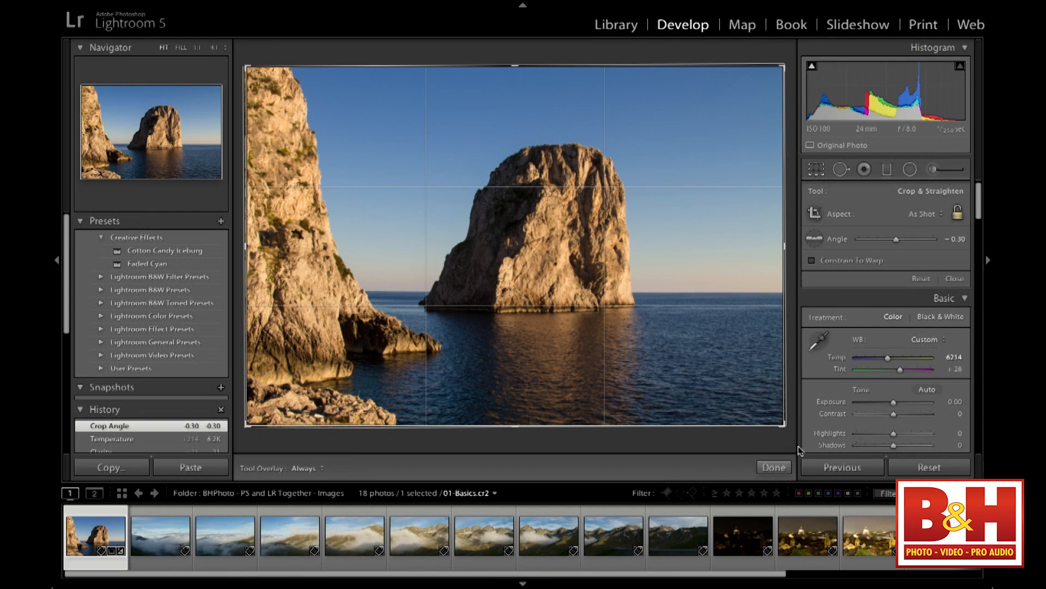
left_click(778, 469)
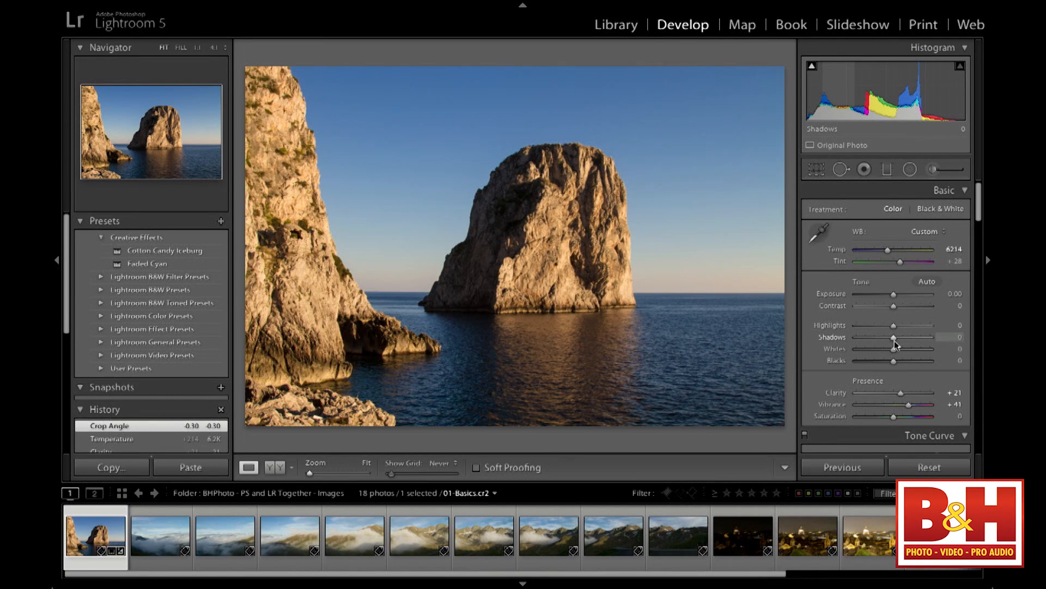
mouse_move(894, 335)
left_mouse_down()
mouse_move(875, 338)
mouse_move(905, 338)
mouse_move(858, 339)
mouse_move(905, 338)
mouse_move(879, 336)
mouse_move(927, 325)
mouse_move(888, 325)
left_mouse_up()
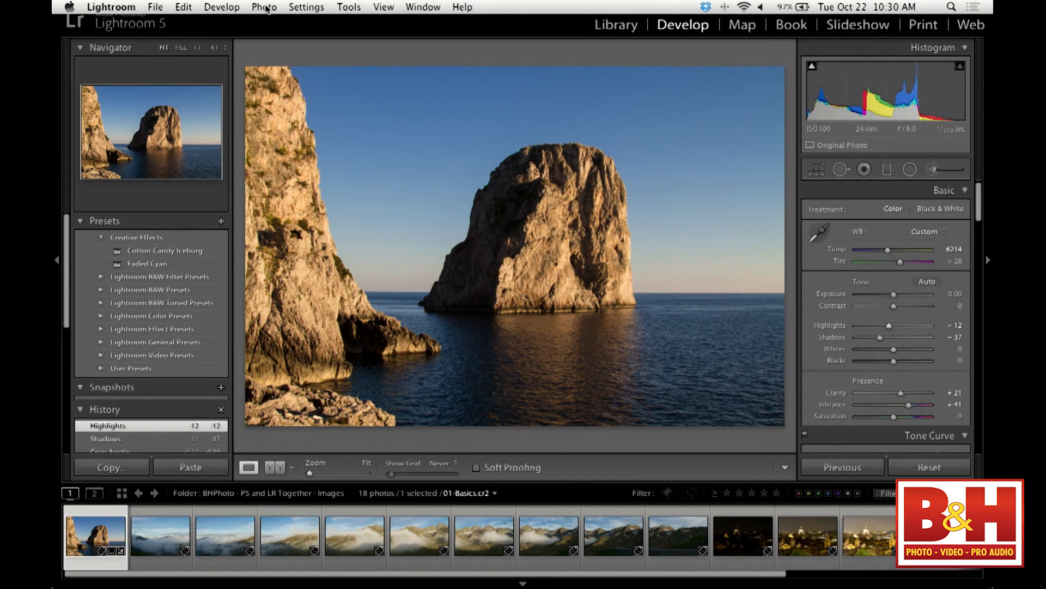
Send the adjusted photo to Photoshop for editing and fit the image to the window.
left_click(265, 7)
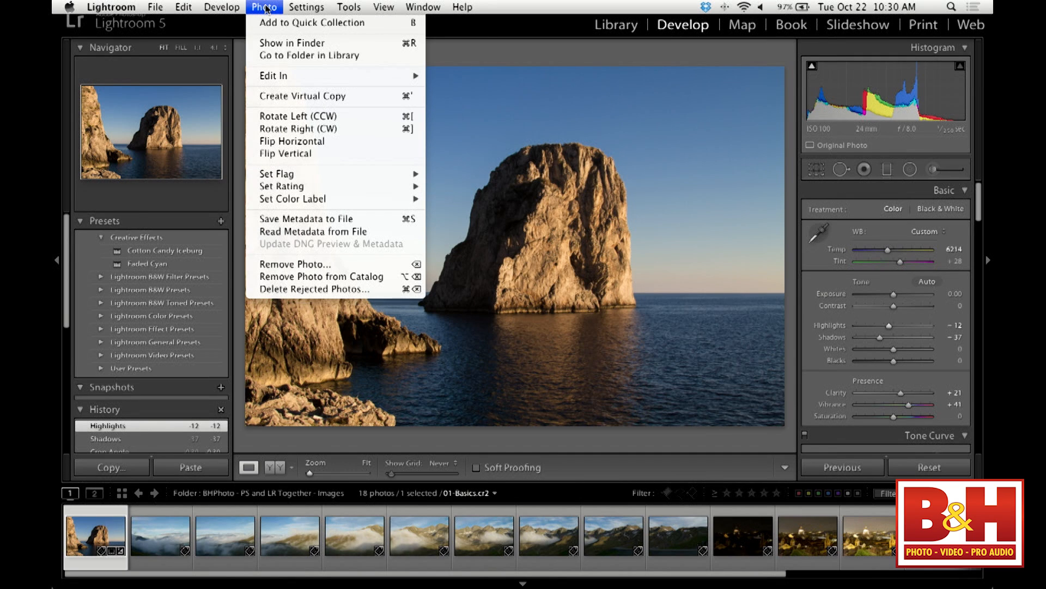
mouse_move(312, 76)
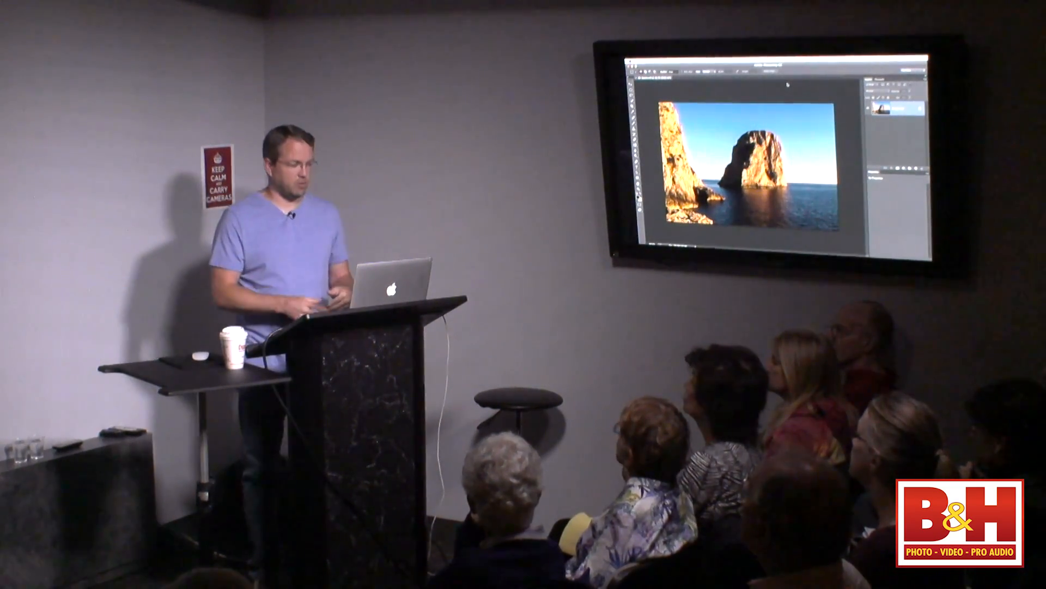
key("super+0")
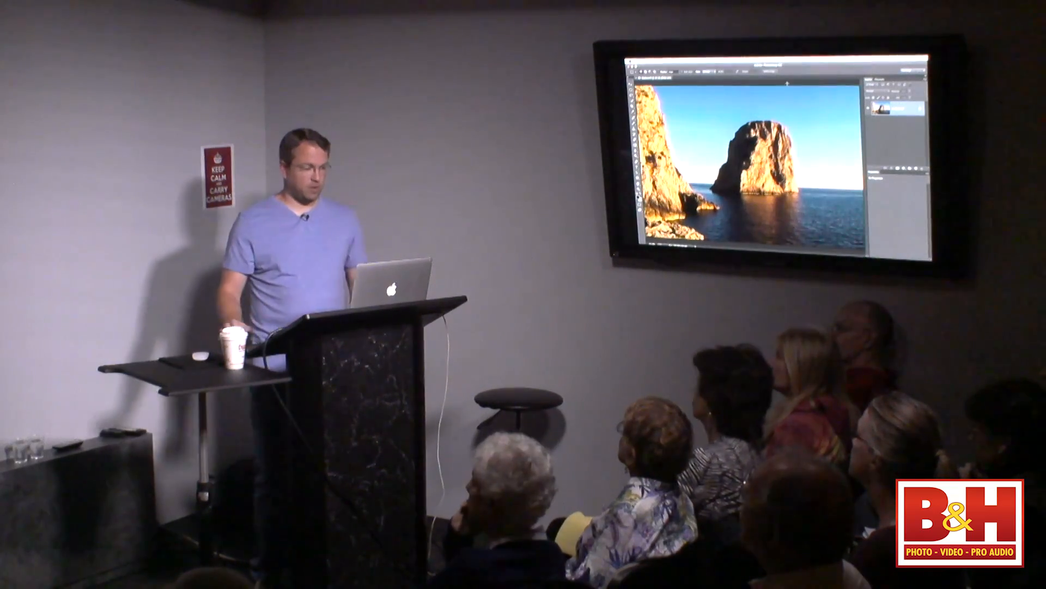
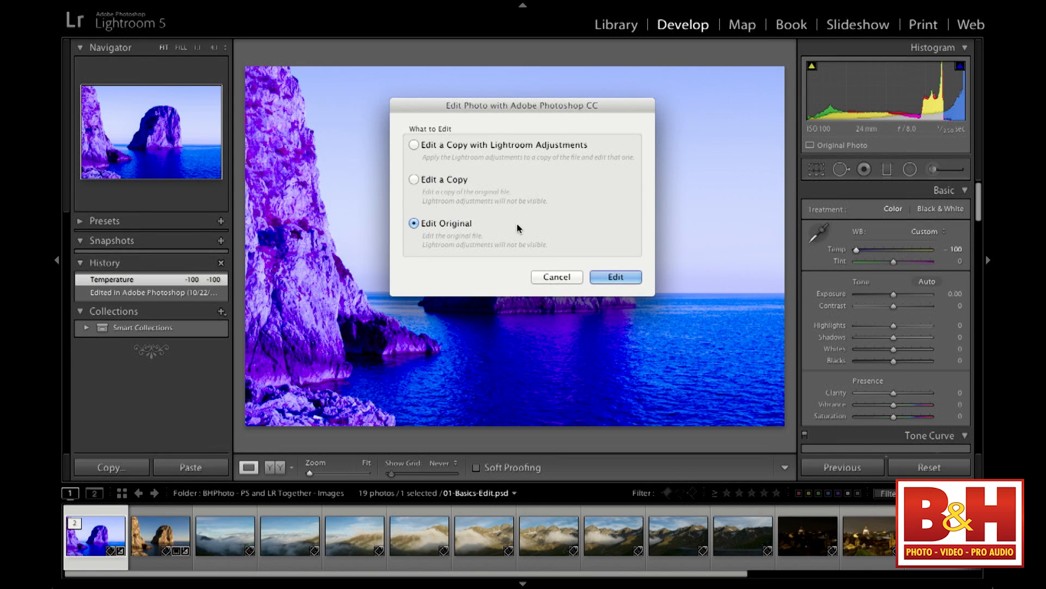
Open the original 01-Basics-Edit.psd in Photoshop CC and set the Hue/Saturation layer's hue to 0 with the layer shown.
left_click(627, 277)
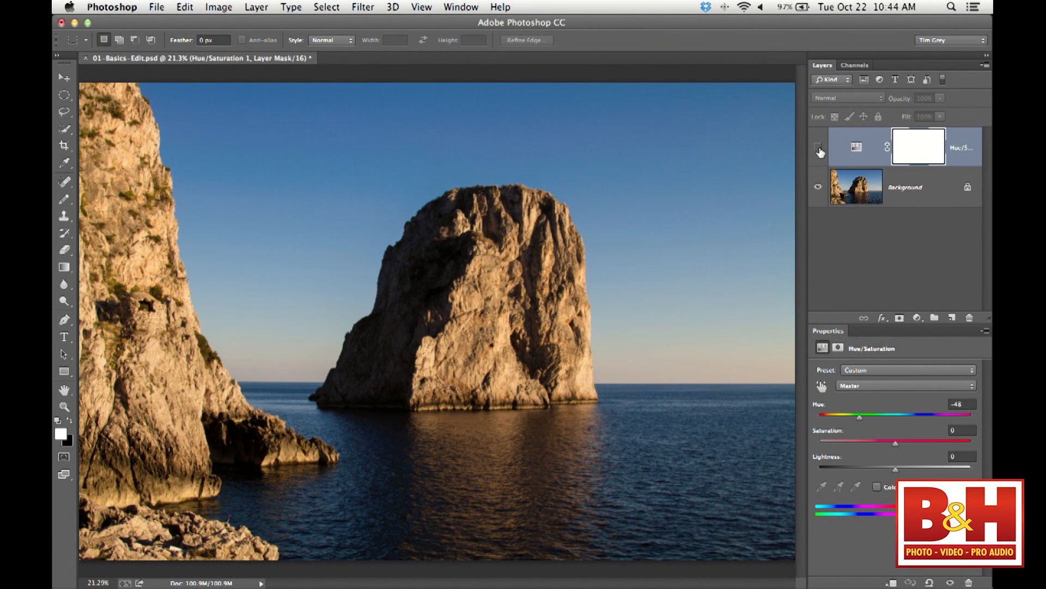
left_click(819, 147)
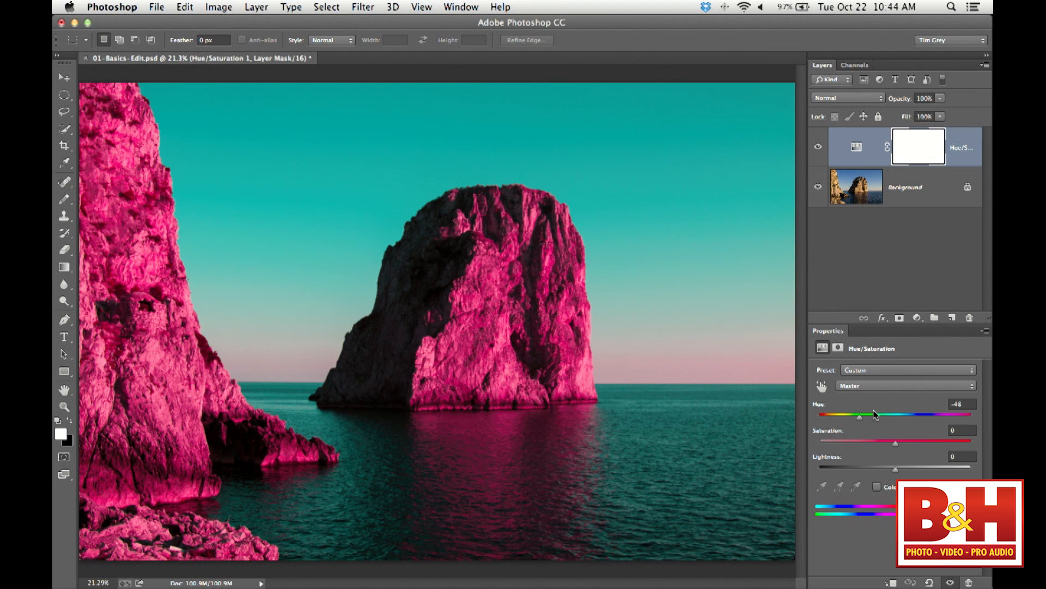
left_click_drag(862, 422, 868, 422)
left_click(969, 403)
type("0")
mouse_move(896, 444)
left_mouse_down()
mouse_move(935, 442)
mouse_move(898, 445)
left_mouse_up()
Add a Black & White adjustment layer and darken the sky with its on-image adjustment.
left_click(918, 317)
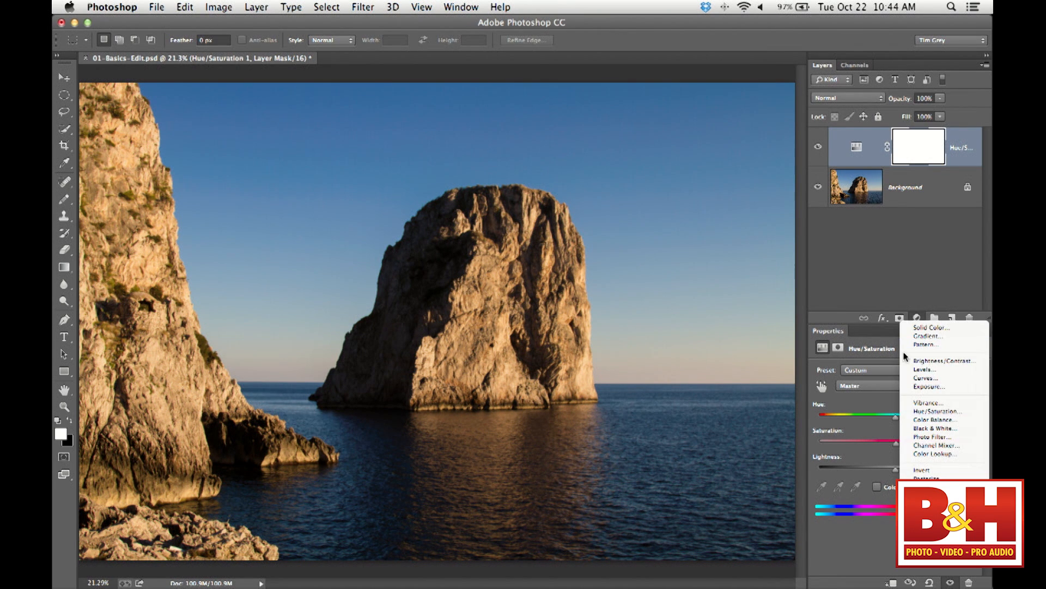
left_click(923, 428)
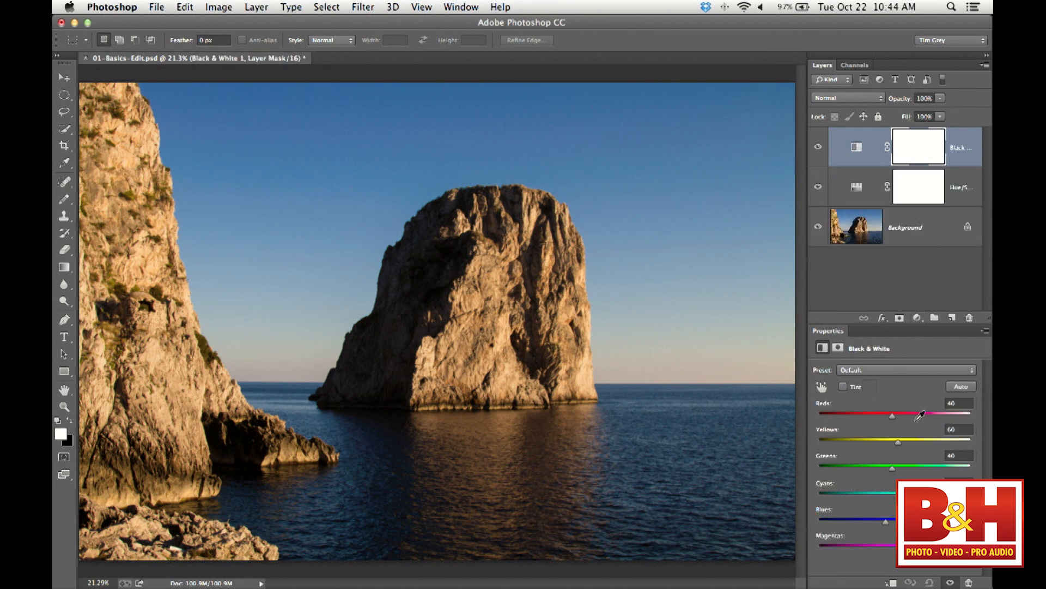
left_click(821, 387)
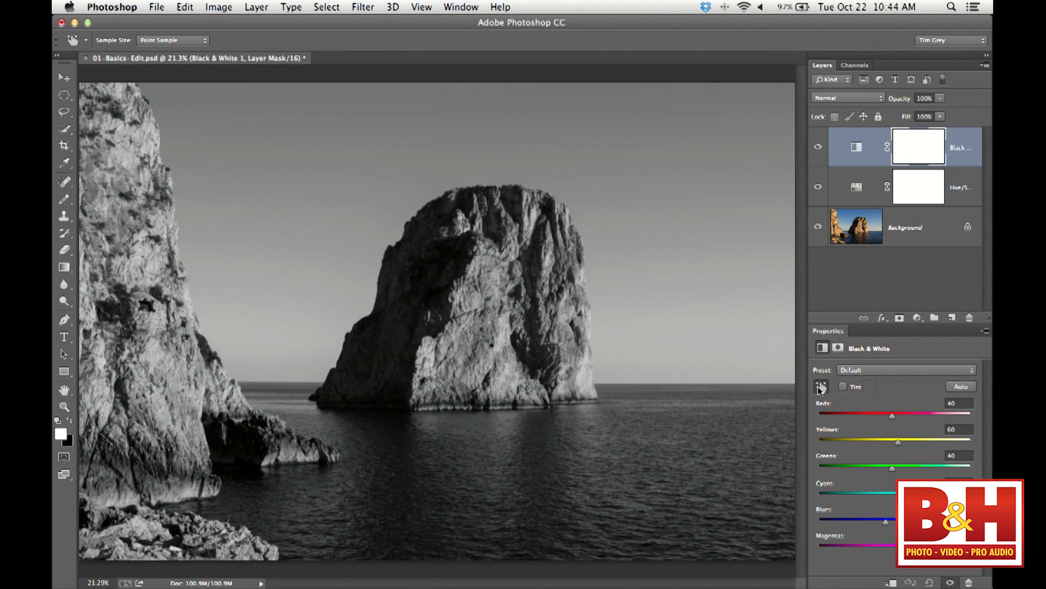
left_click_drag(611, 152, 515, 149)
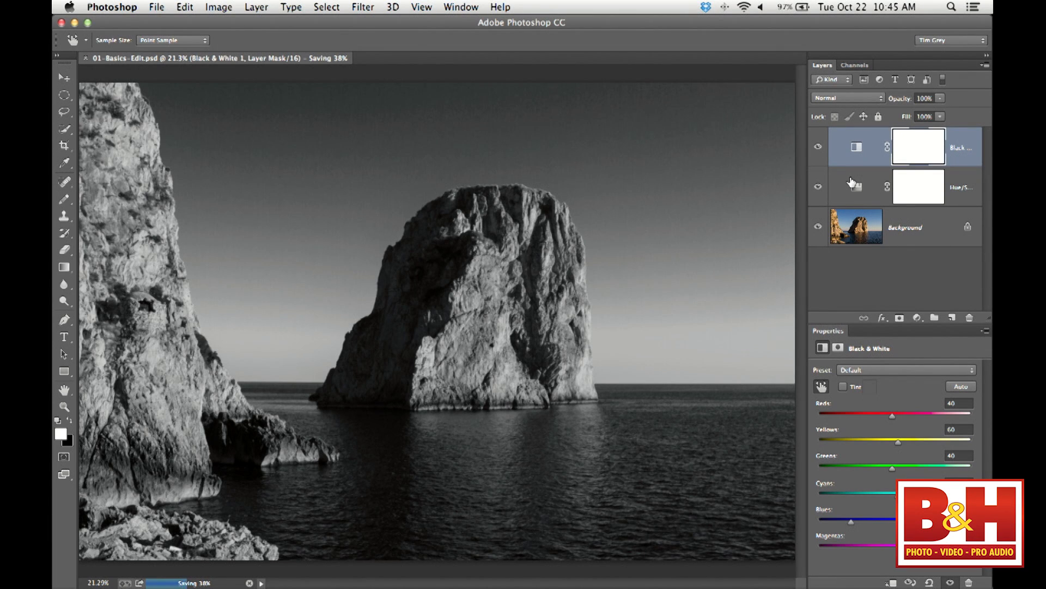
Close 01-Basics-Edit.psd once it is saved and switch back to Lightroom.
key("super+w")
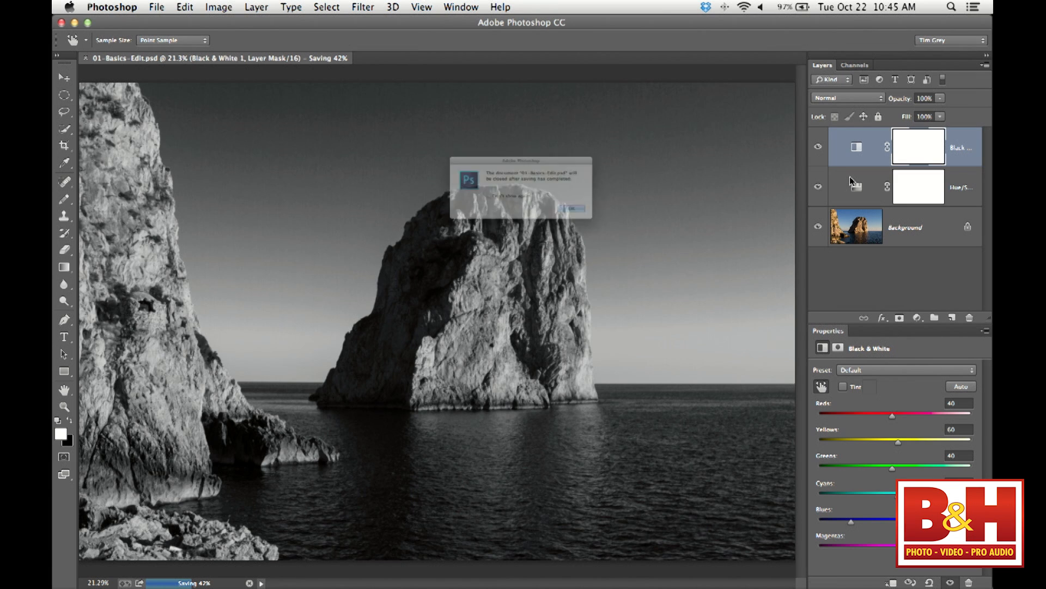
left_click(618, 227)
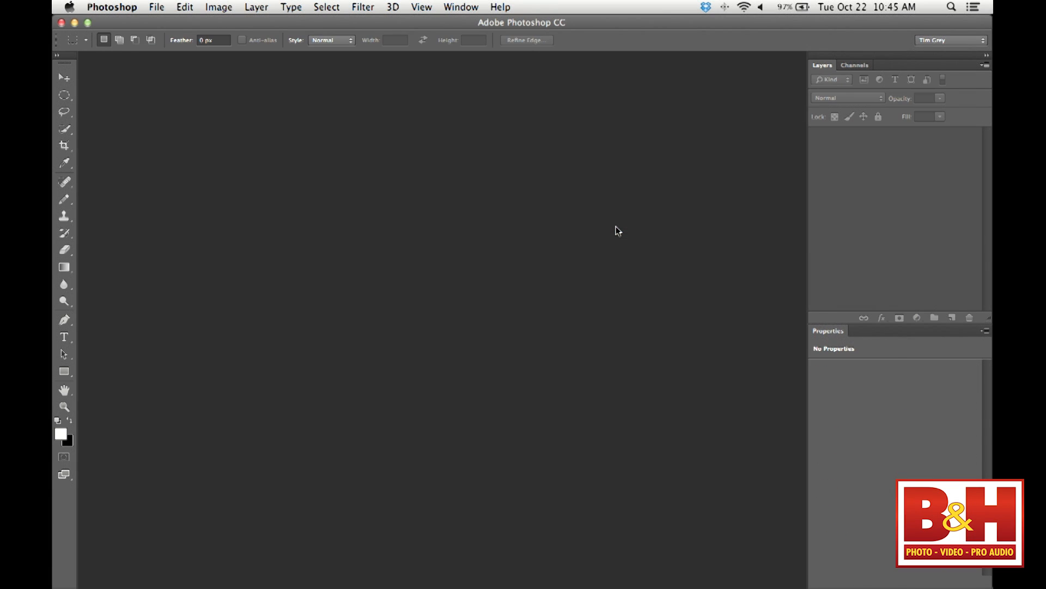
key("super+Tab")
key("super+Tab")
key("super+Tab")
key("super+Tab")
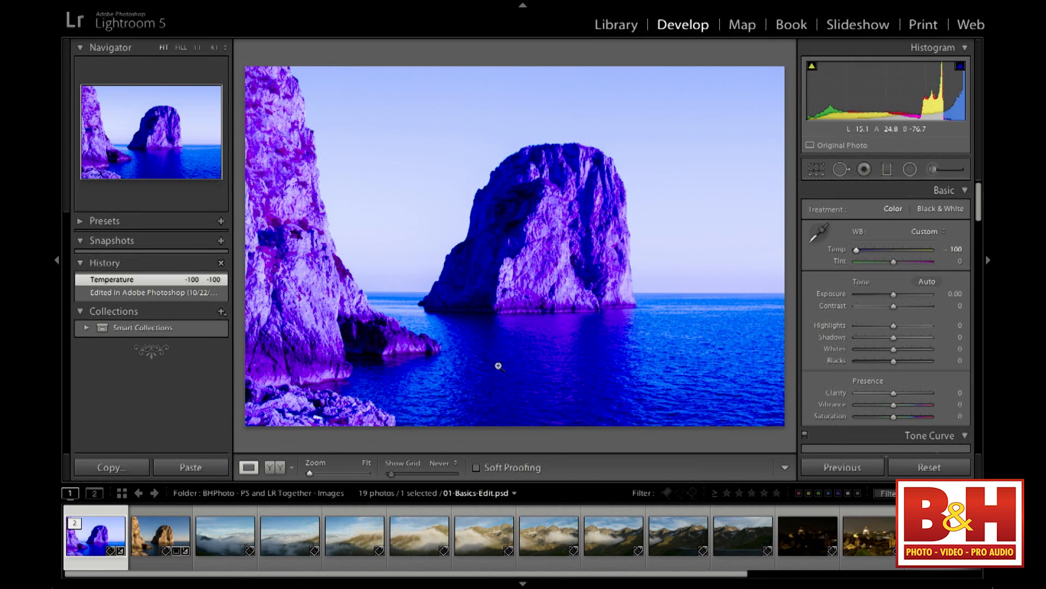
Compare the raw photo with 01-Basics-Edit.psd, and reopen the PSD in Adobe Photoshop CC using Edit Original.
left_click(161, 536)
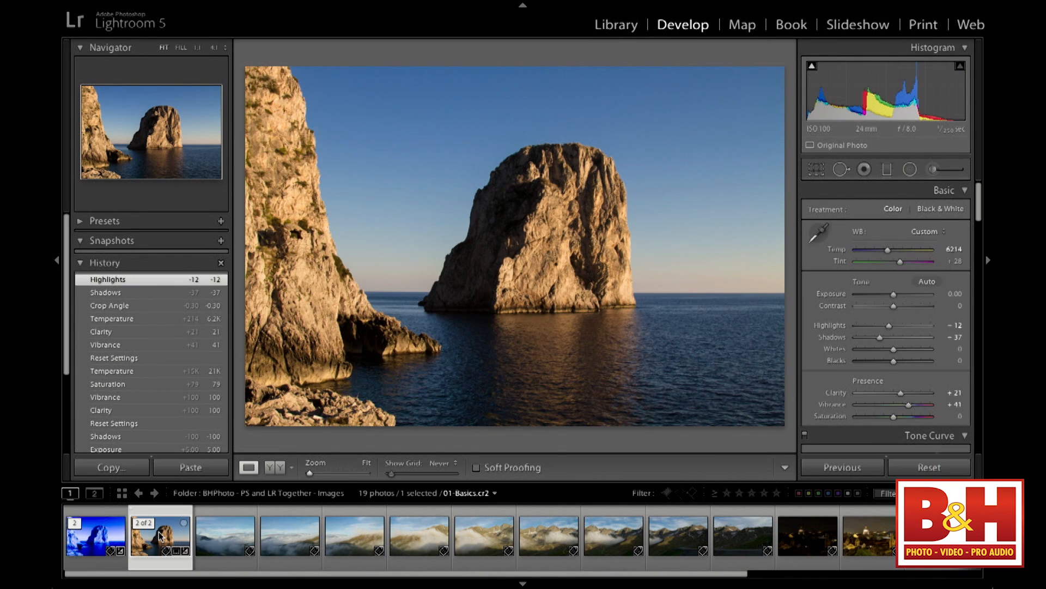
key("Left")
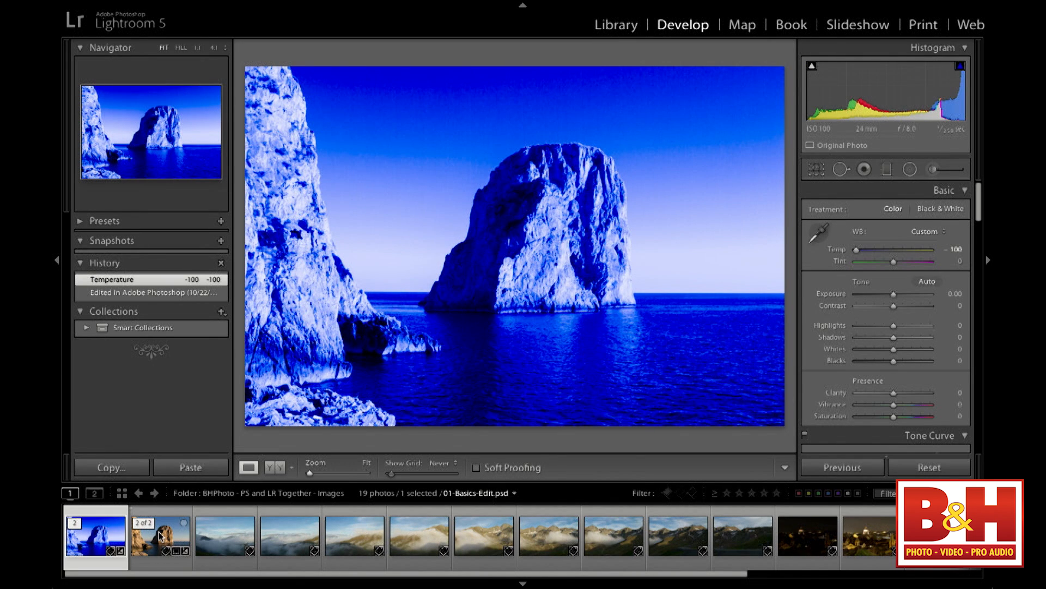
scroll(161, 536, "right", 5)
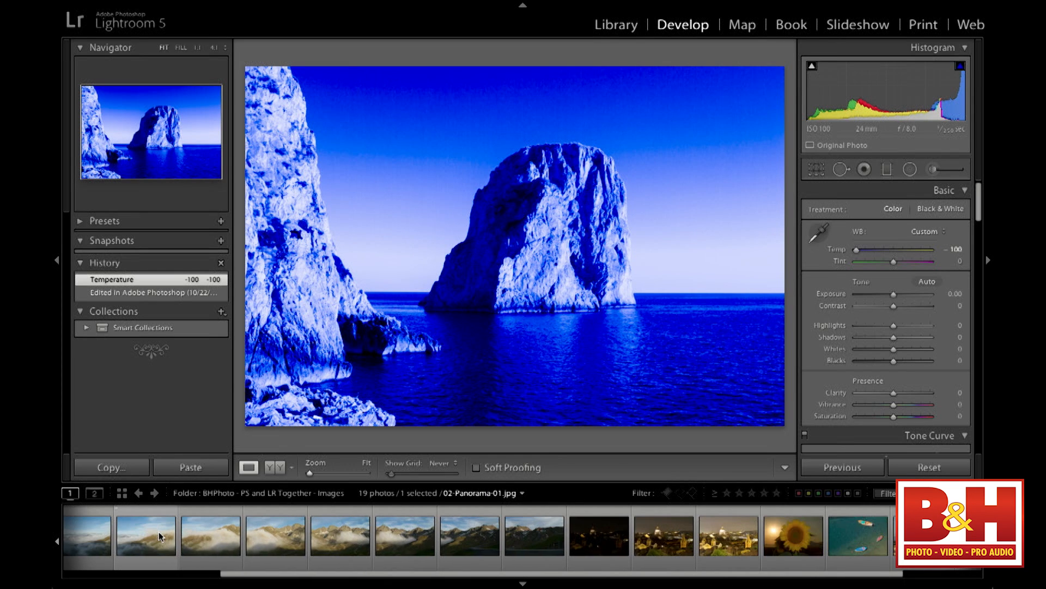
scroll(140, 539, "left", 5)
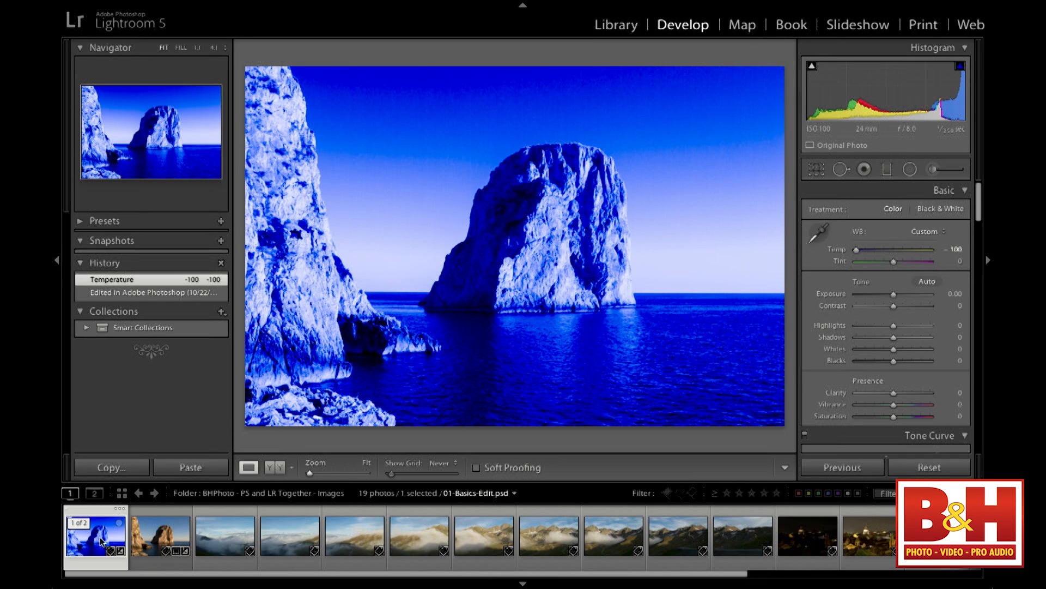
mouse_move(220, 5)
left_click(264, 7)
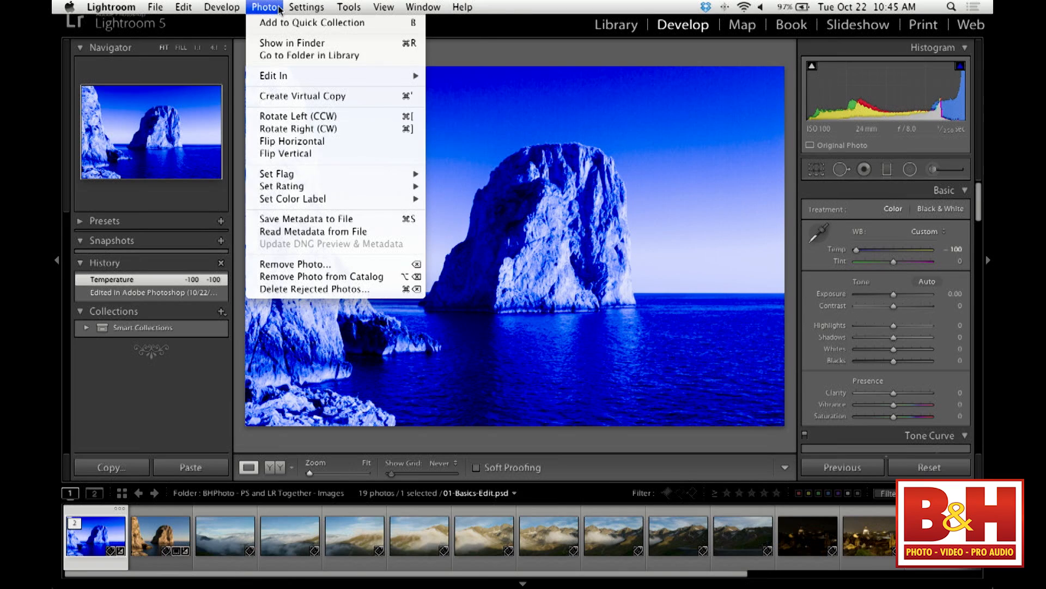
mouse_move(294, 78)
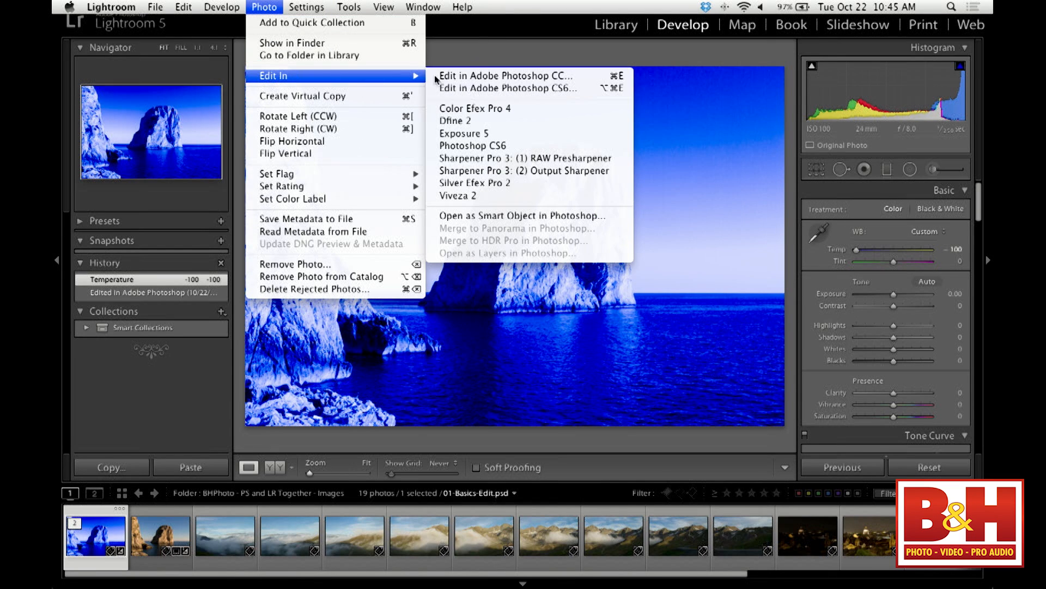
left_click(545, 76)
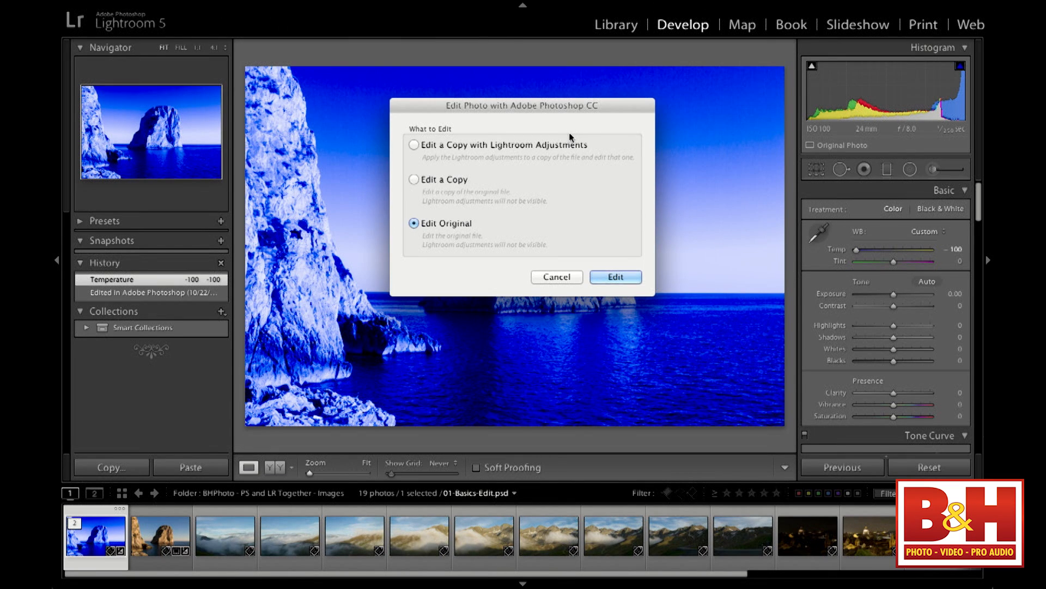
left_click(629, 277)
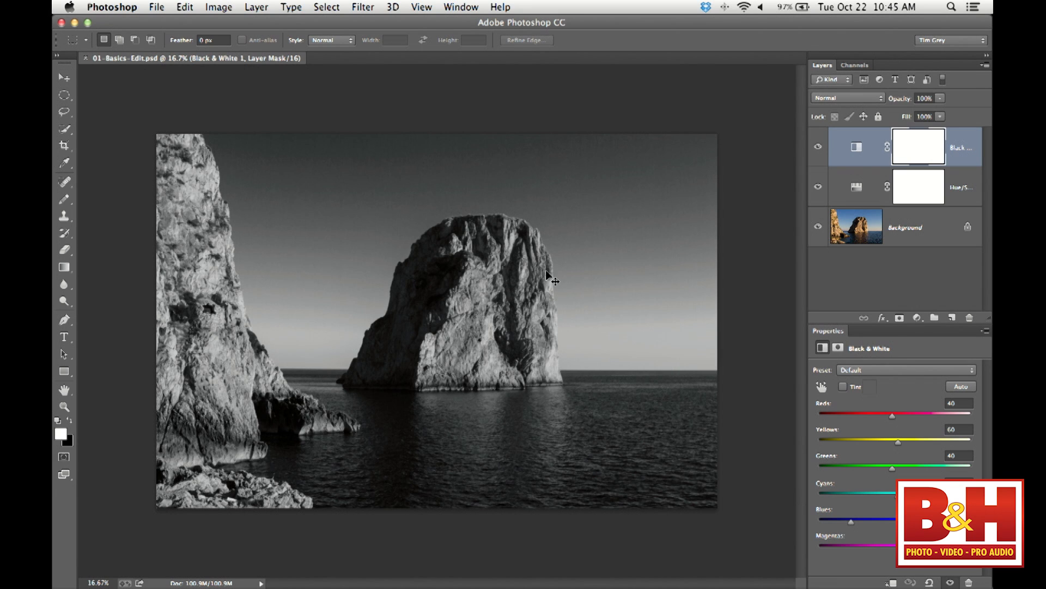
Enable the tint on the Black & White adjustment layer and save the document.
left_click(843, 387)
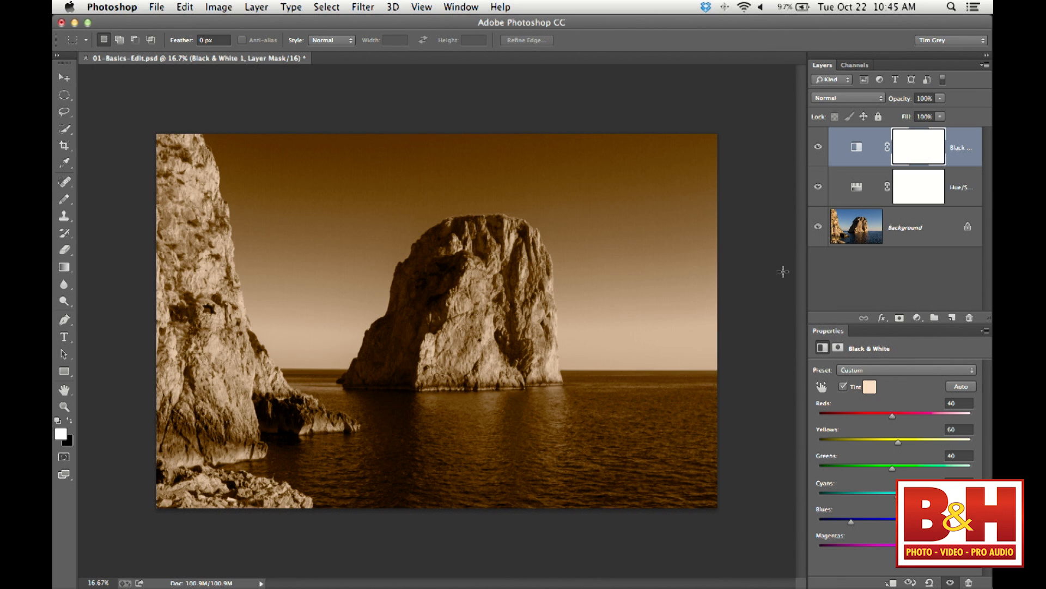
key("super+s")
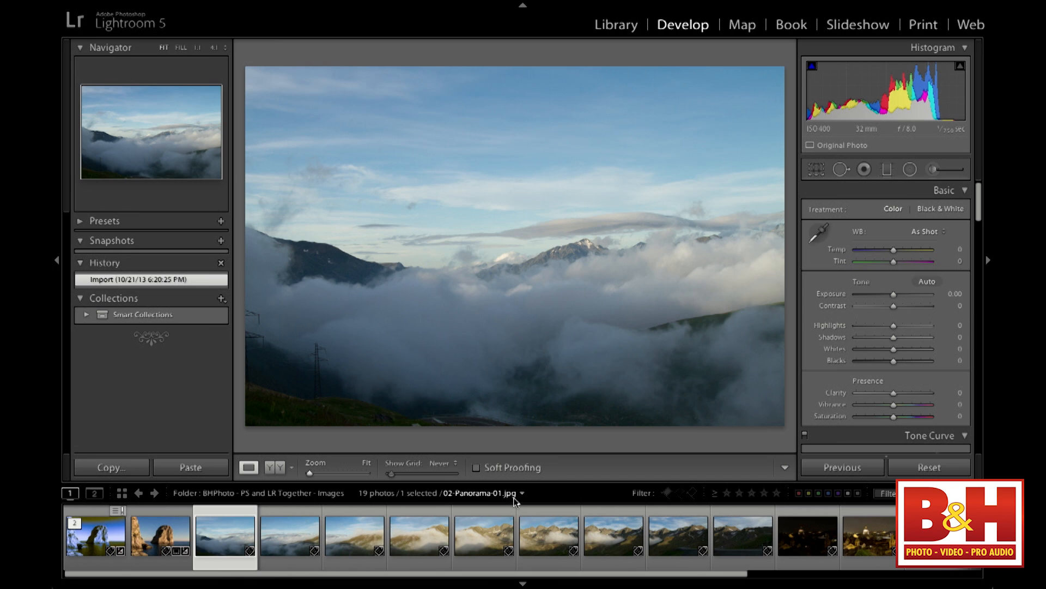
Select the nine panorama photos from 02-Panorama-01.jpg through 02-Panorama-09.jpg.
left_click(741, 522, "shift")
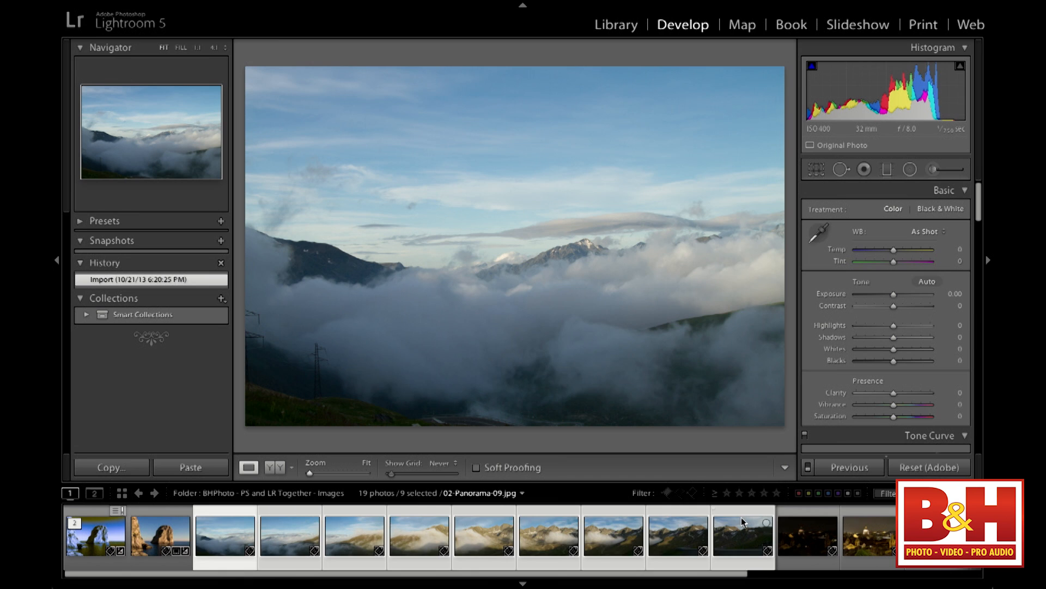
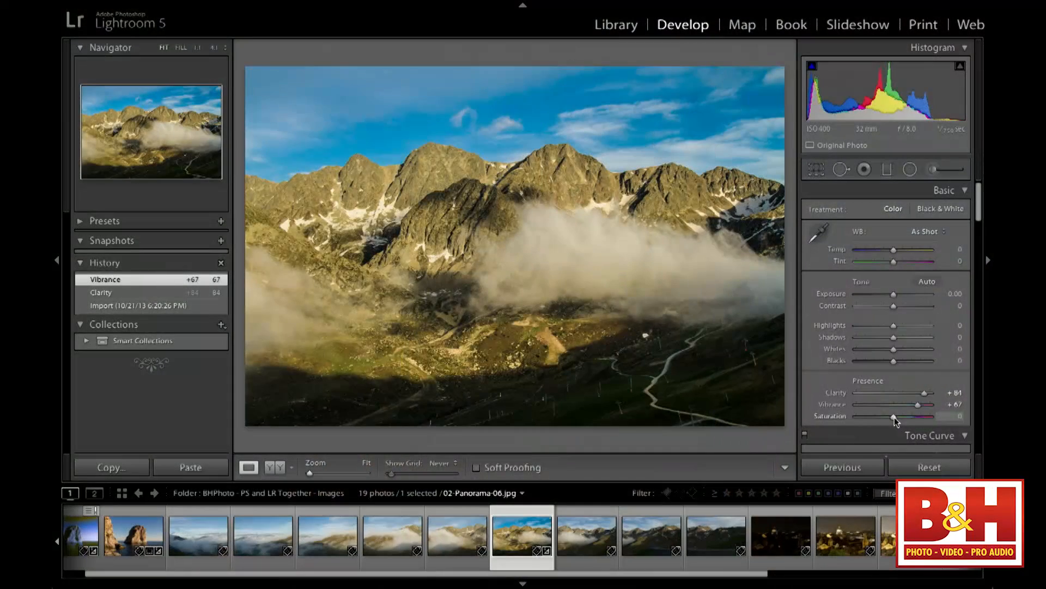
Set the saturation to +31 and the colour temperature to +27 for 02-Panorama-06.jpg.
left_click_drag(894, 416, 904, 417)
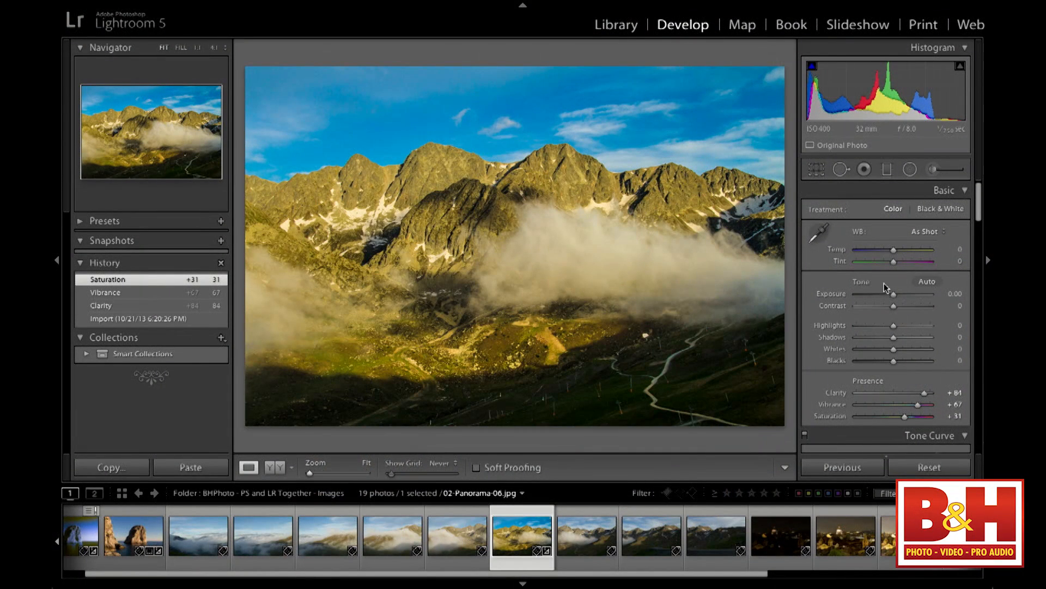
left_click_drag(897, 251, 903, 251)
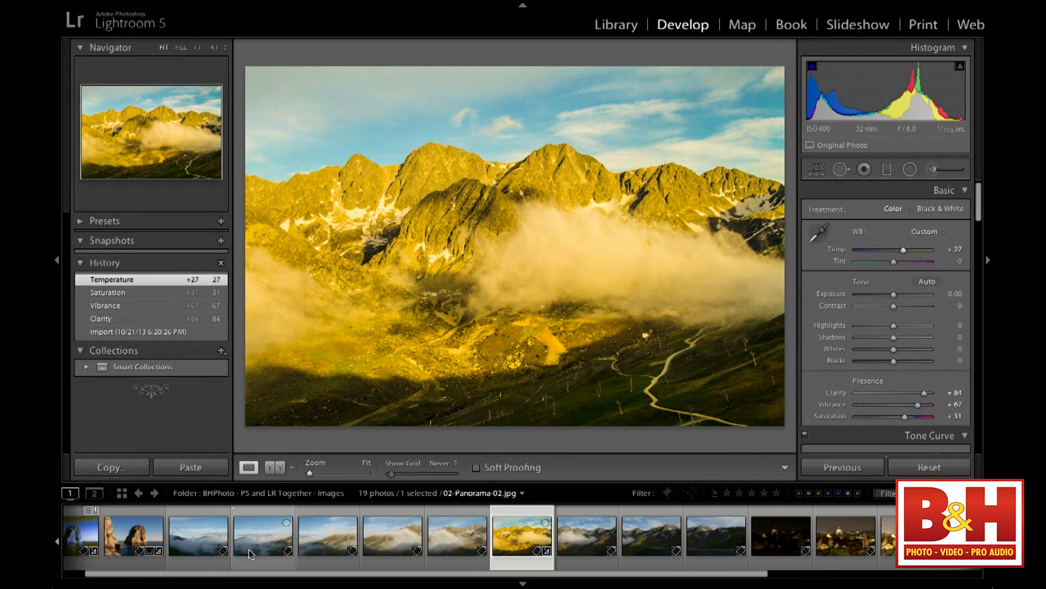
Select all nine panorama photos with 02-Panorama-06.jpg active, try its temperature at -100, and set it to +40.
left_click(190, 533)
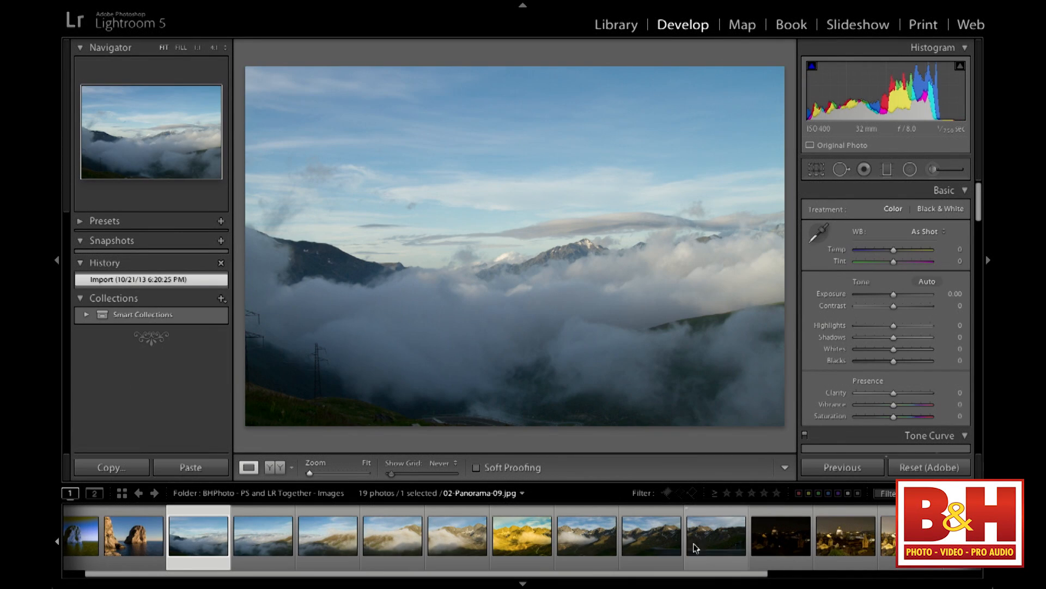
left_click(706, 545, "shift")
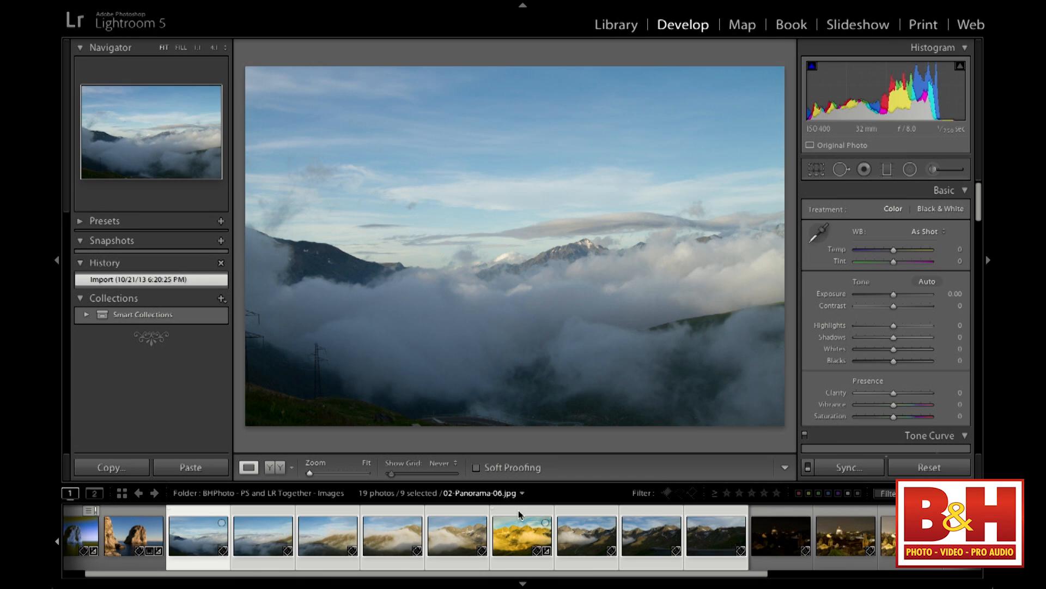
left_click(519, 531)
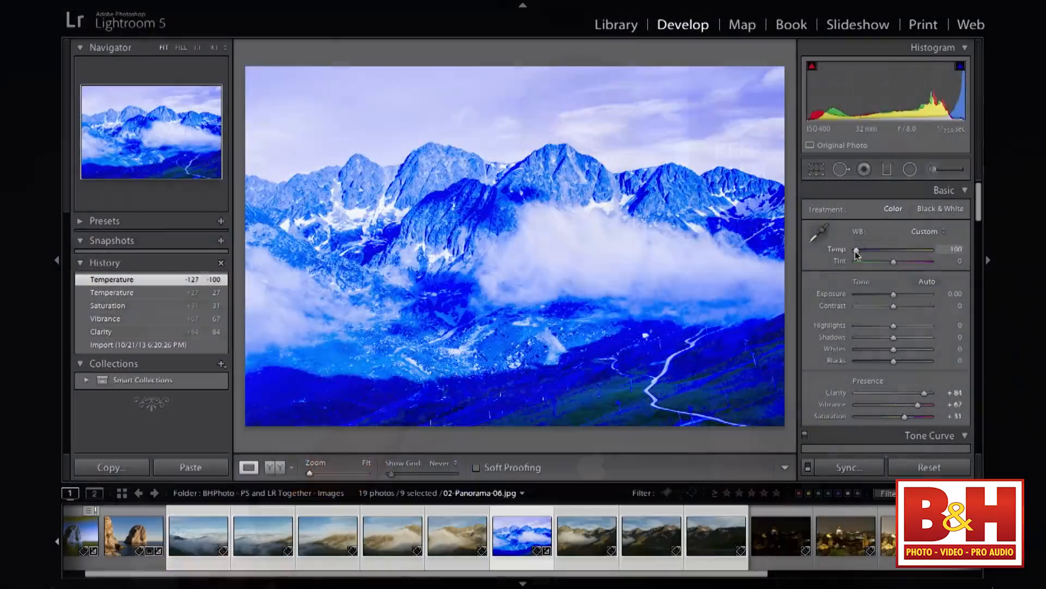
mouse_move(855, 250)
left_mouse_down()
mouse_move(936, 249)
mouse_move(851, 254)
left_mouse_up()
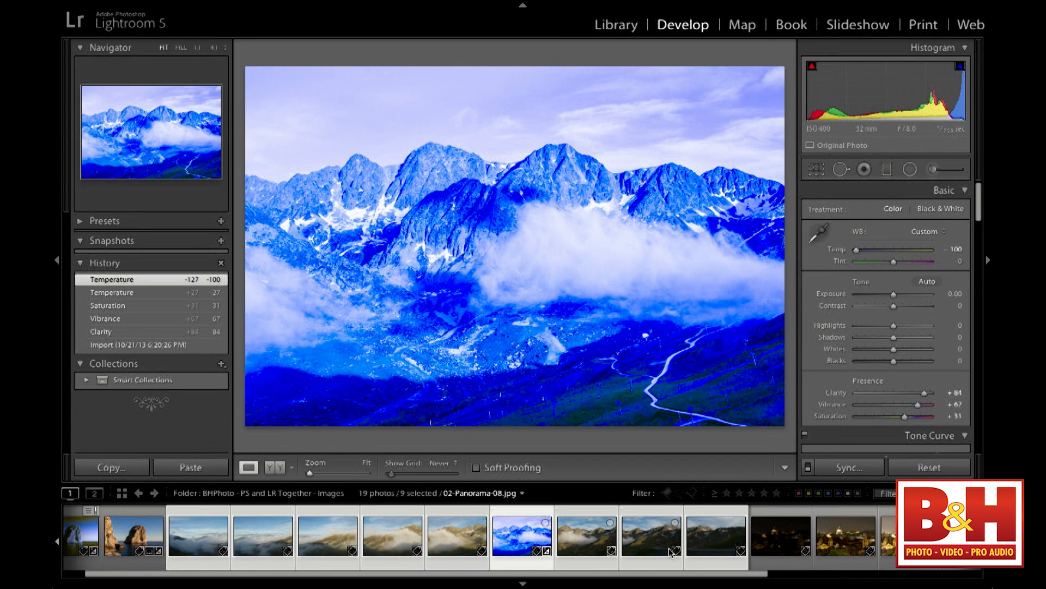
left_click_drag(856, 251, 908, 250)
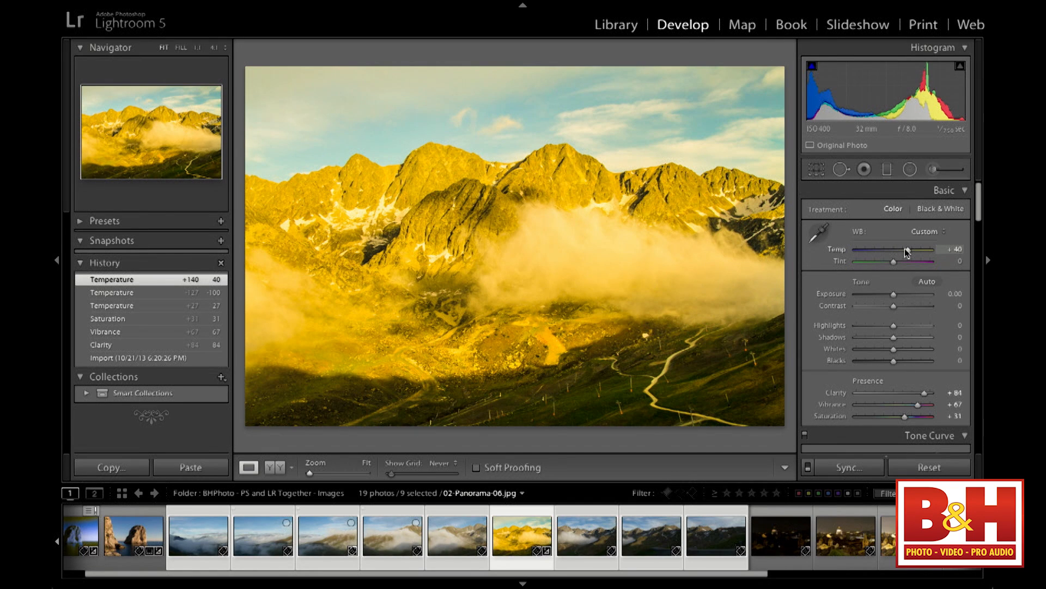
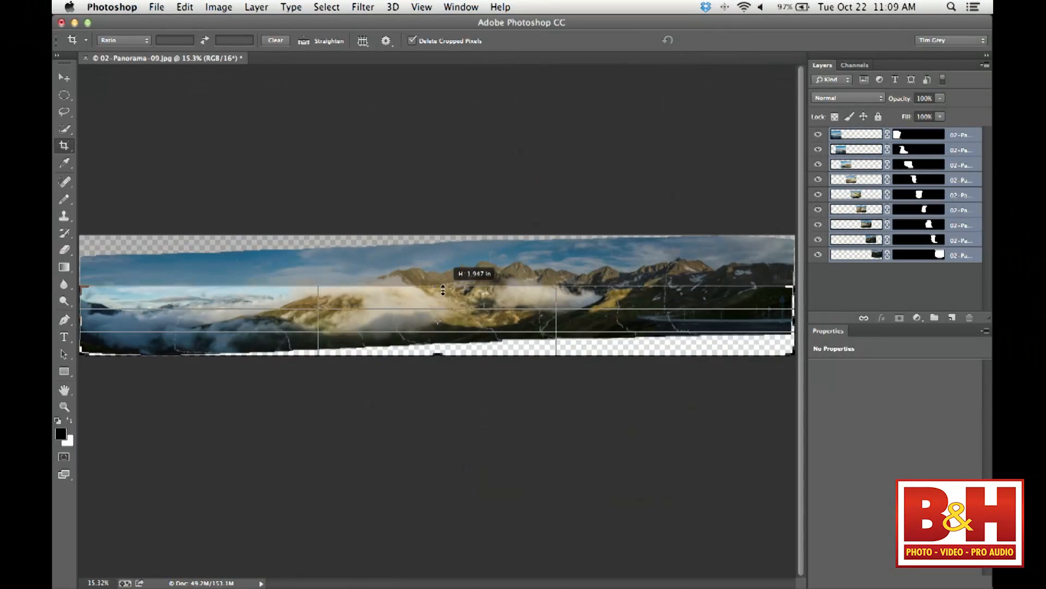
Crop the merged panorama on all four sides to exclude the transparent edges, with Delete Cropped Pixels turned off.
left_click_drag(445, 243, 445, 286)
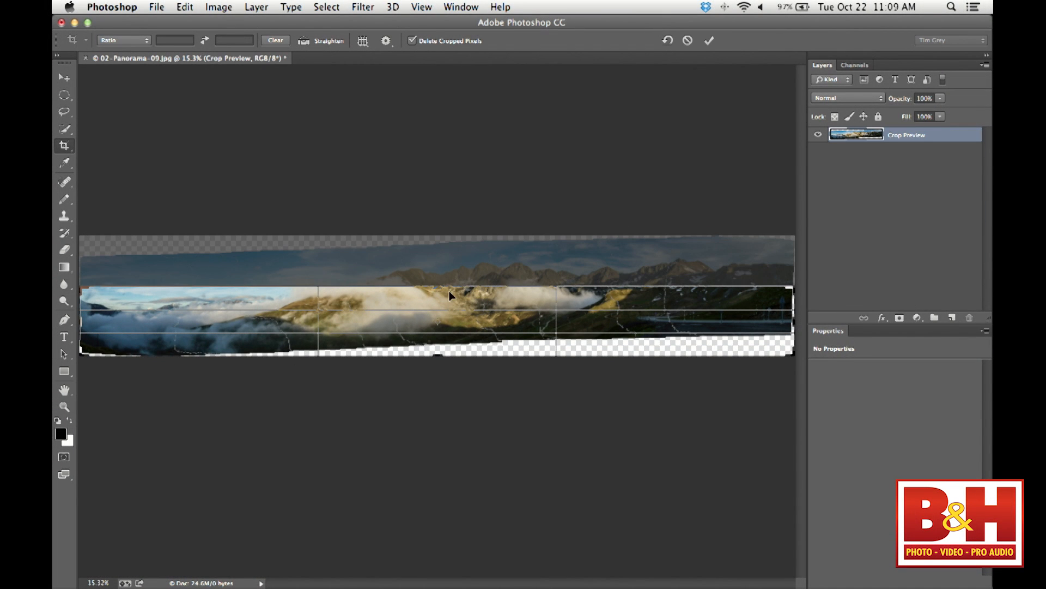
left_click_drag(453, 286, 452, 271)
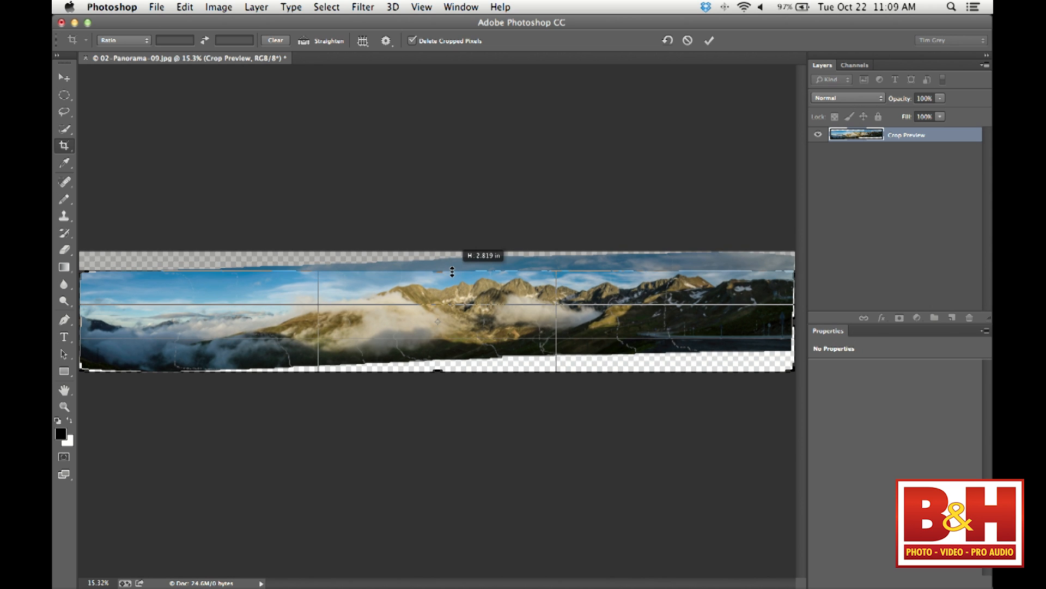
left_click_drag(452, 272, 453, 270)
left_click_drag(89, 325, 136, 323)
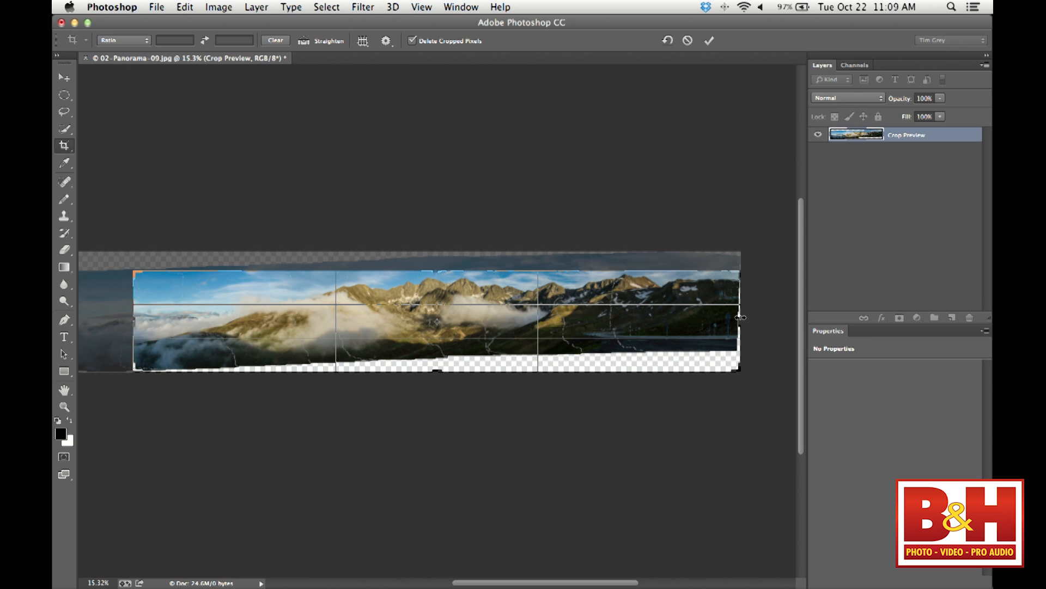
left_click_drag(740, 317, 734, 317)
left_click_drag(438, 376, 442, 363)
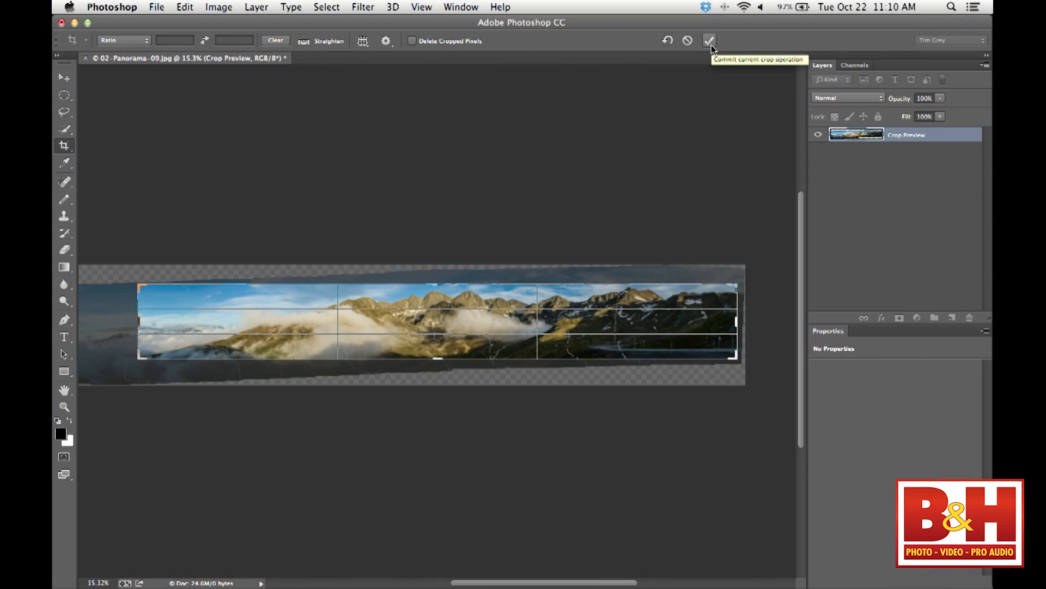
left_click(711, 43)
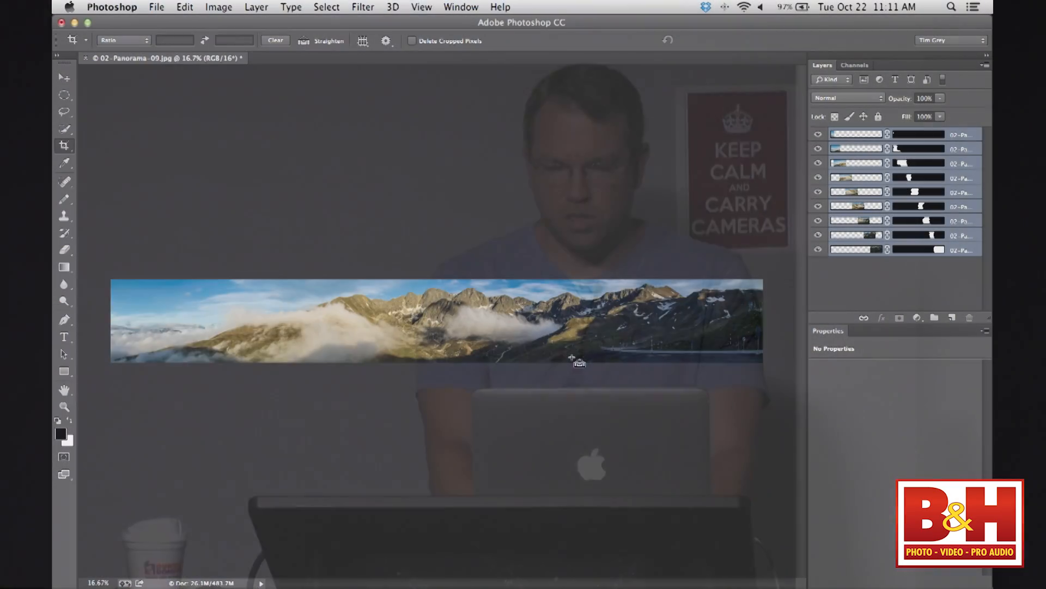
Examine the blending of the cropped panorama along its length at 33.3% magnification.
key("super+plus")
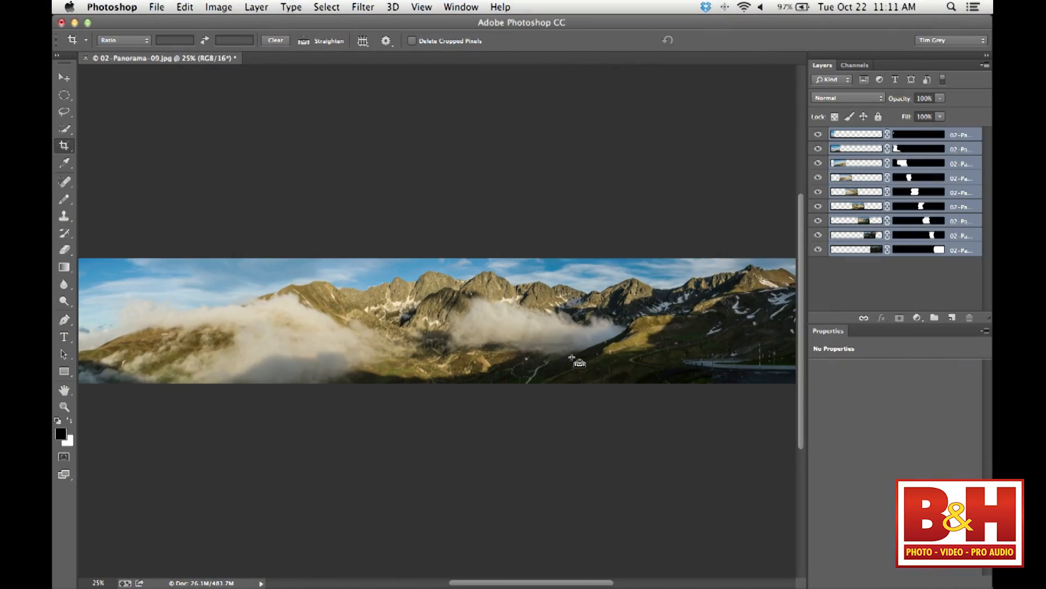
key("super+plus")
left_click_drag(571, 356, 624, 354)
left_click_drag(367, 357, 574, 354)
left_click_drag(357, 357, 147, 338)
left_click_drag(544, 322, 420, 345)
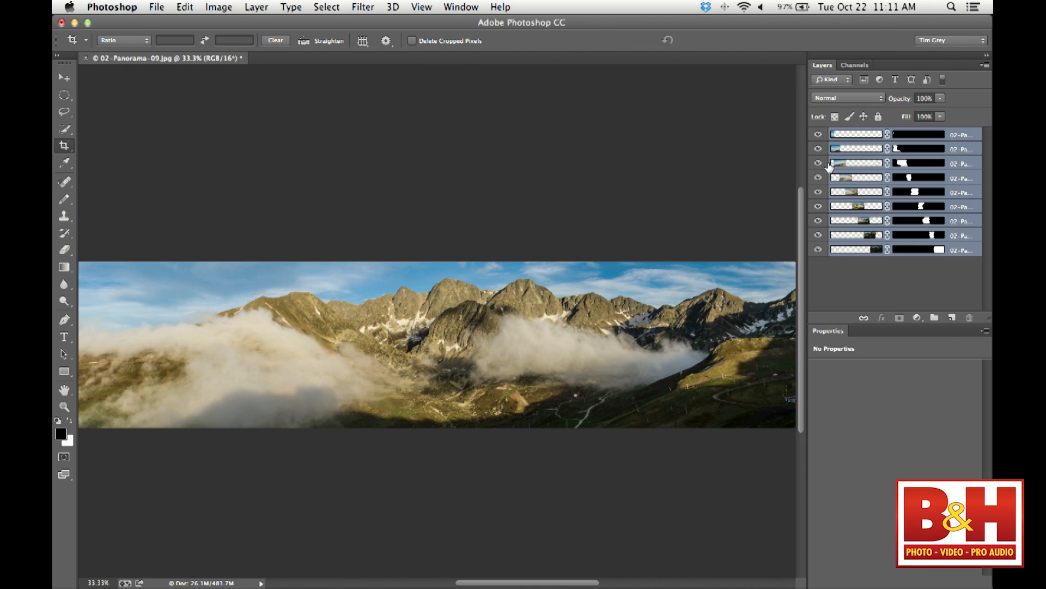
Show only the 02-Panorama-03.jpg layer and toggle its layer mask to compare the blended part with the full photo.
left_click(817, 163, "alt")
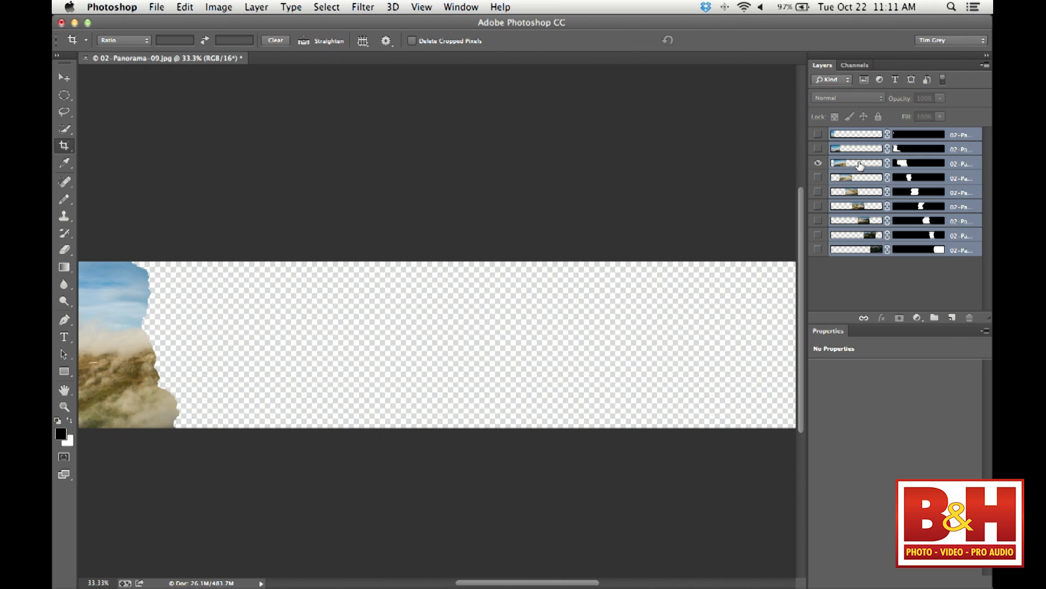
key("super+minus")
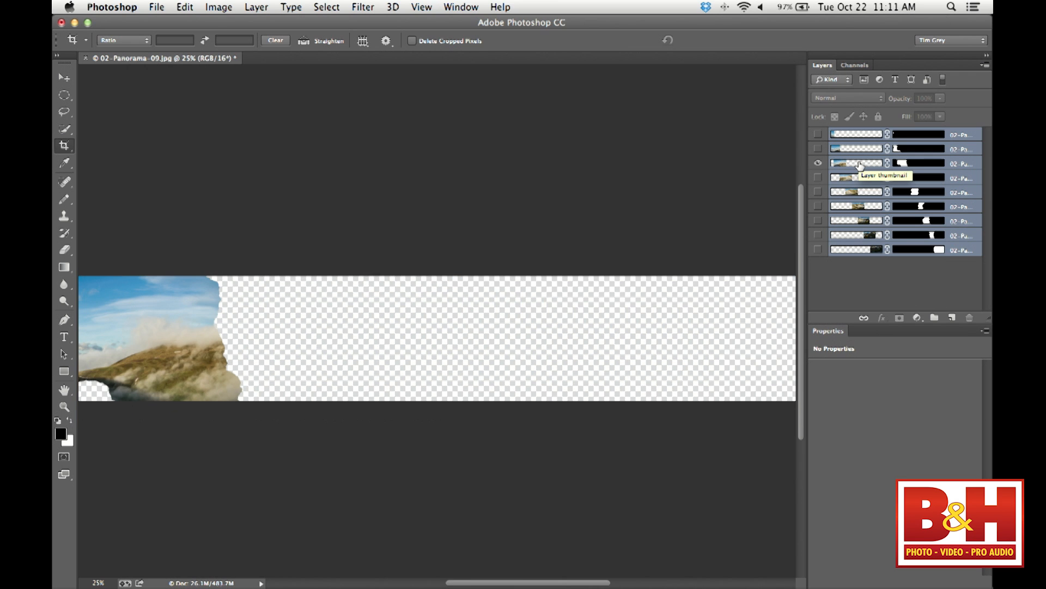
left_click_drag(430, 308, 607, 300)
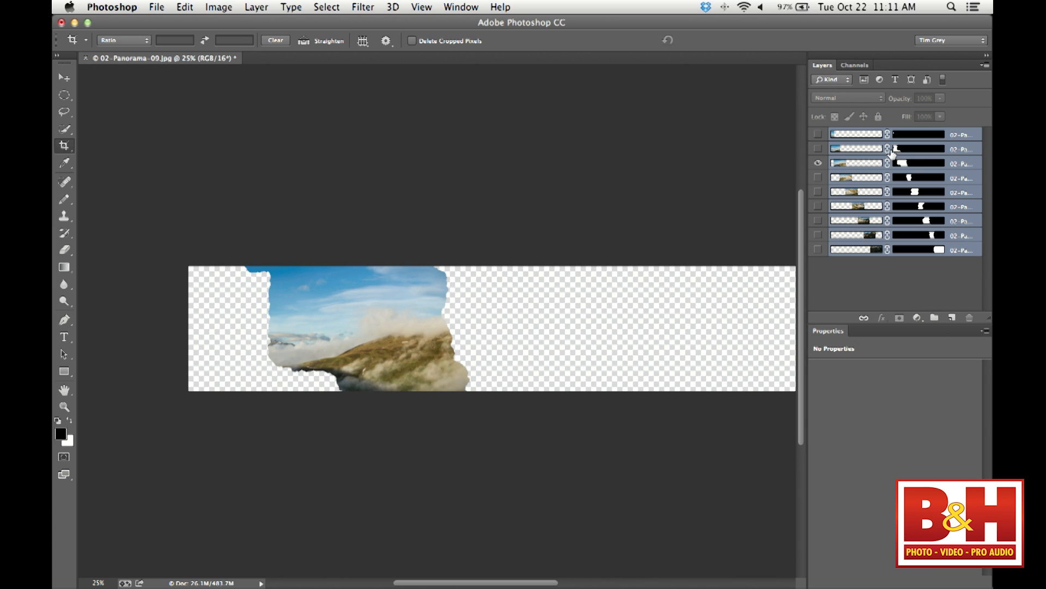
left_click(913, 166, "alt")
left_click(914, 166, "alt")
left_click(914, 166, "shift")
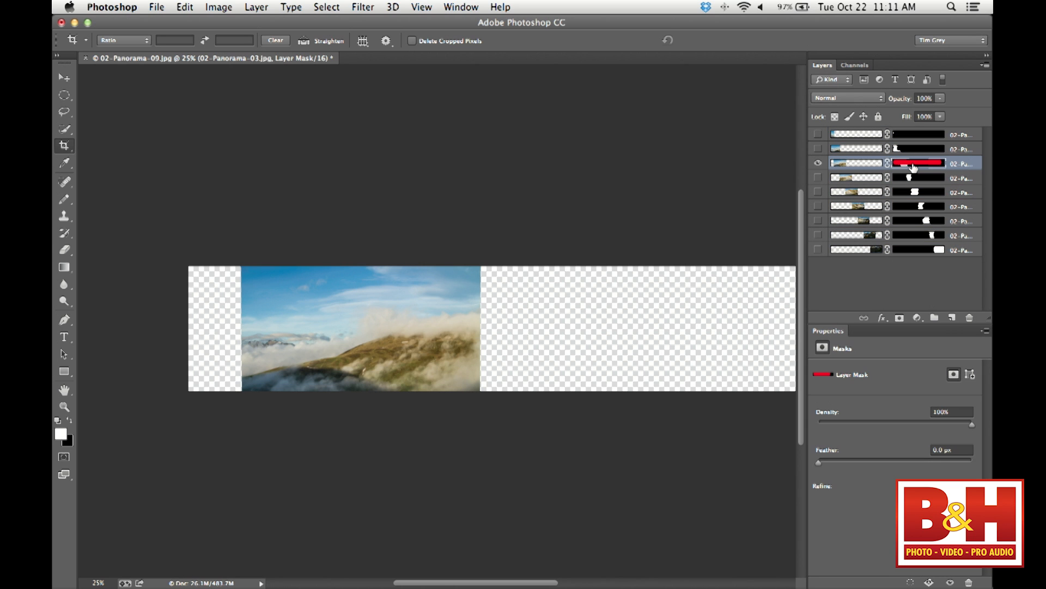
left_click(913, 166, "shift")
left_click(914, 166, "shift")
left_click(914, 166, "shift")
left_click(914, 166, "shift")
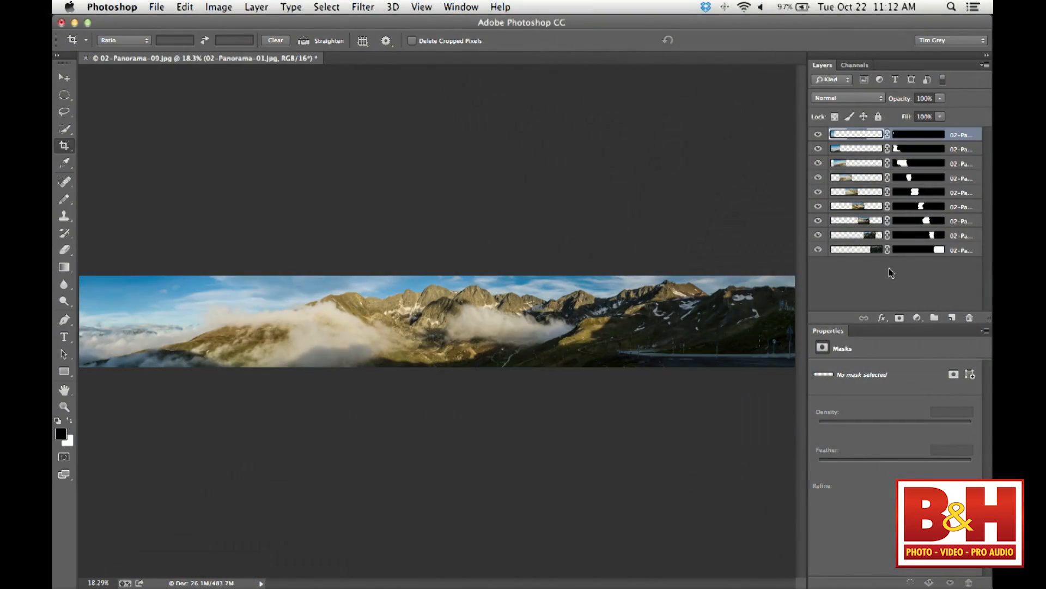
Add a Black & White adjustment layer above the panorama layers and darken the blues by sampling the sky.
left_click(917, 317)
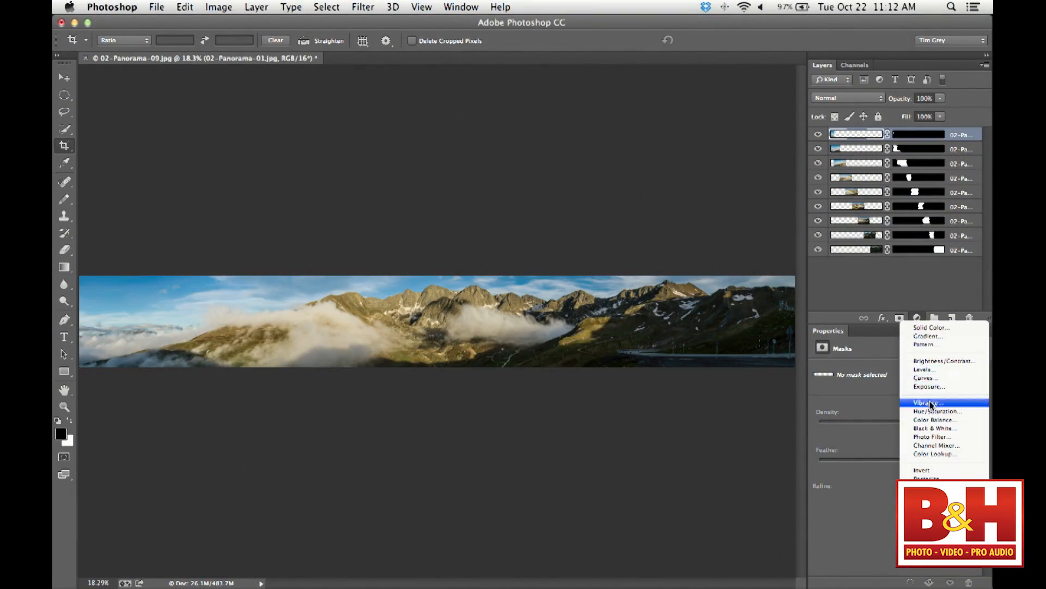
left_click(931, 428)
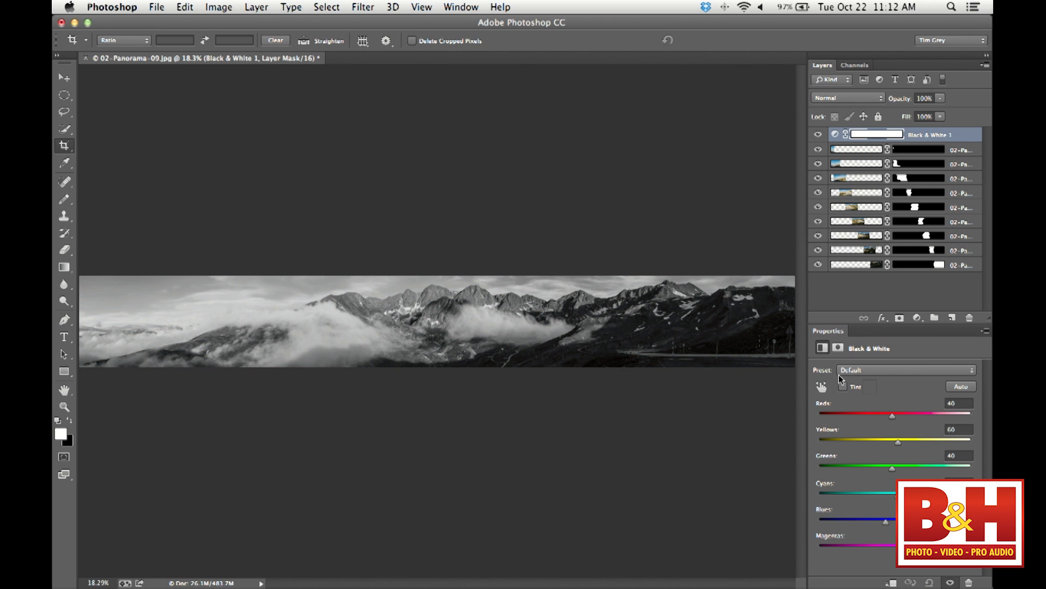
left_click(822, 387)
left_click_drag(122, 290, 54, 299)
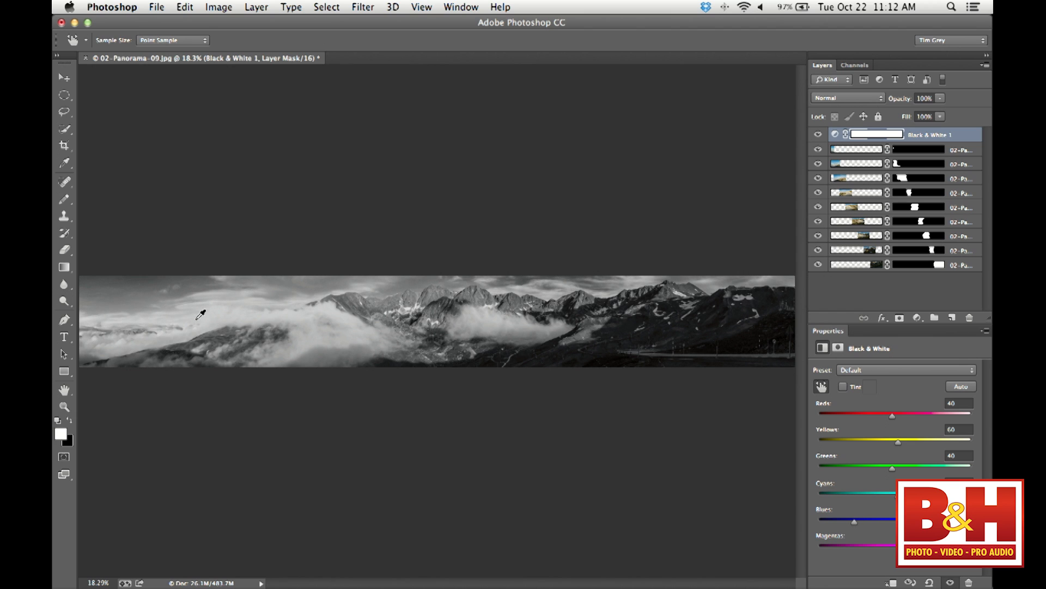
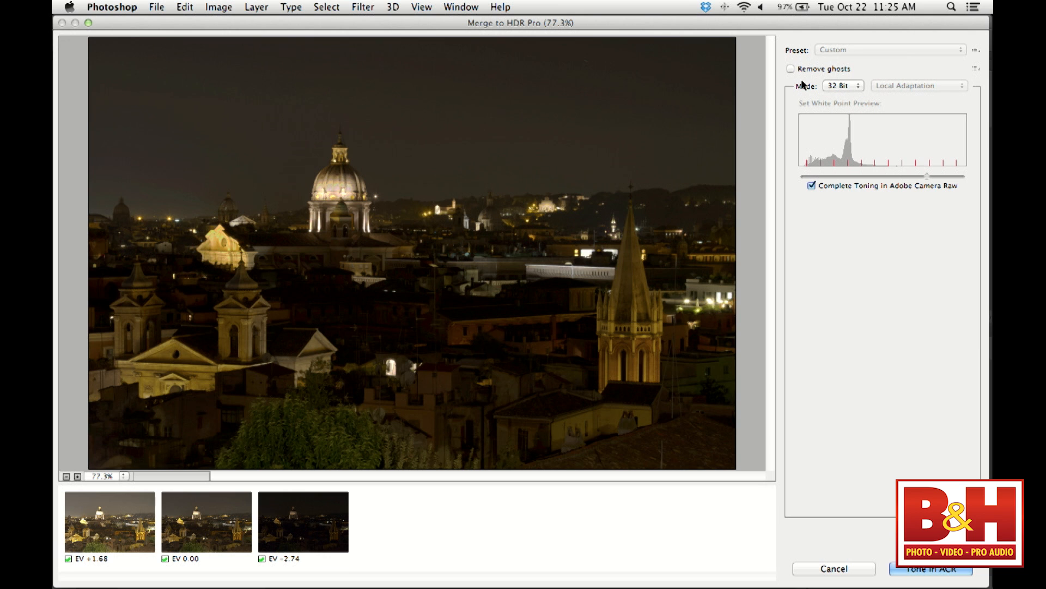
Try the HDR merge in 16 Bit mode with Highlight and Shadow at 100%, and return to 32 Bit mode.
left_click(840, 87)
left_click(843, 94)
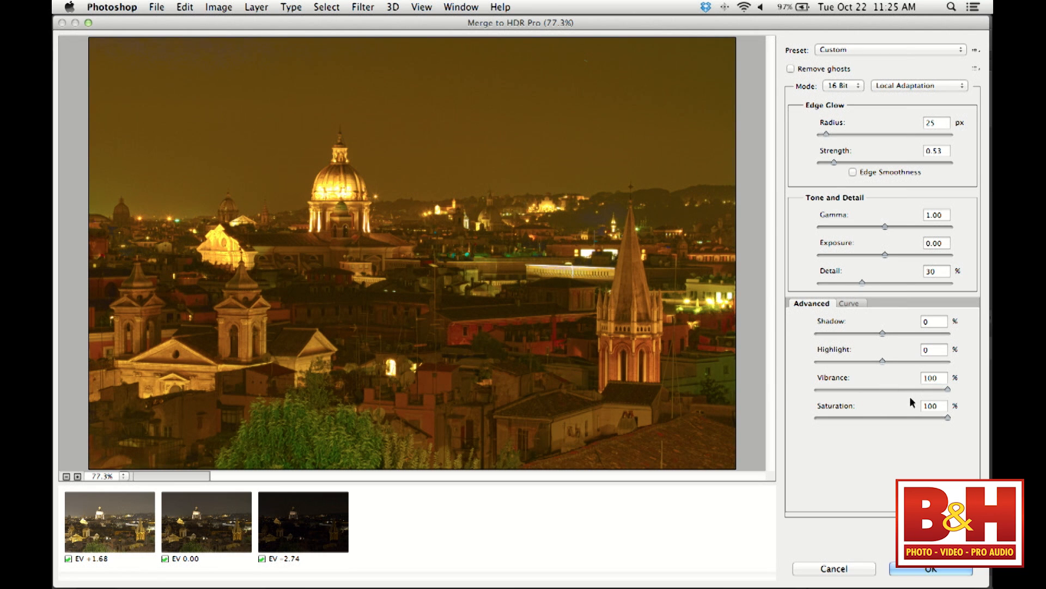
left_click_drag(882, 360, 968, 363)
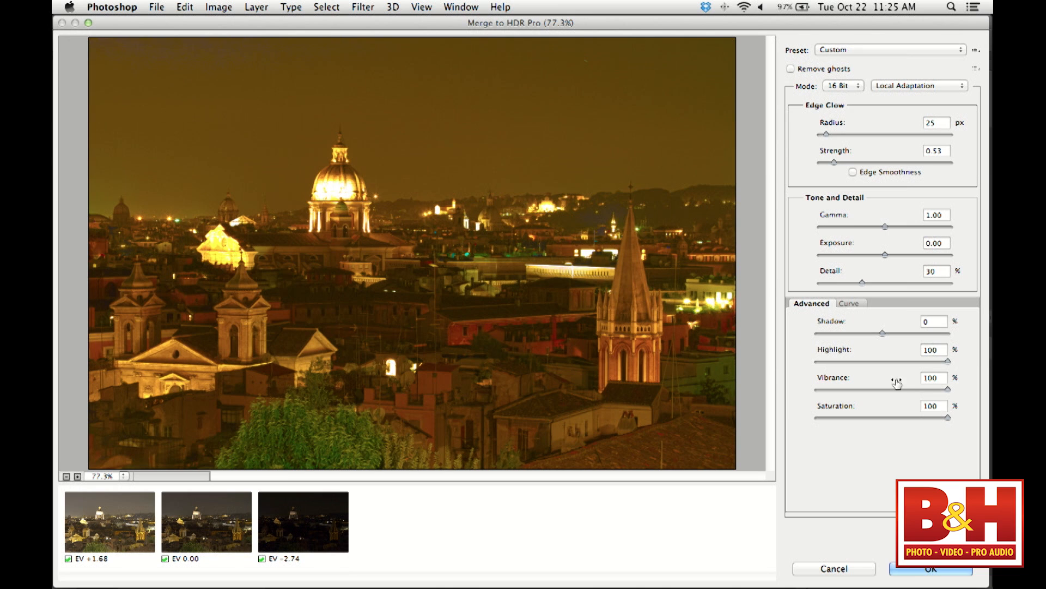
left_click_drag(883, 331, 991, 339)
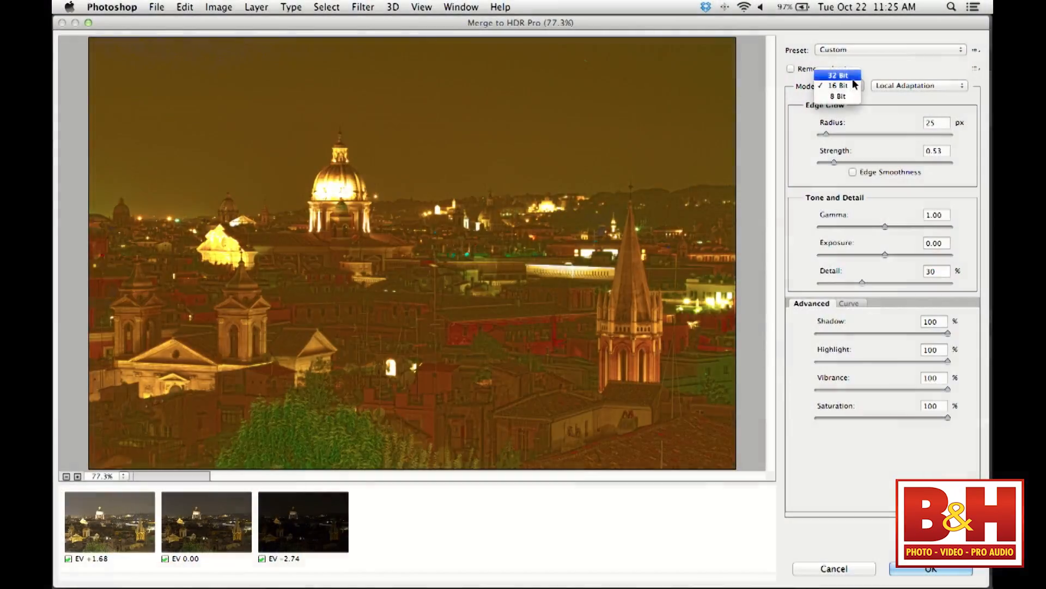
left_click(854, 85)
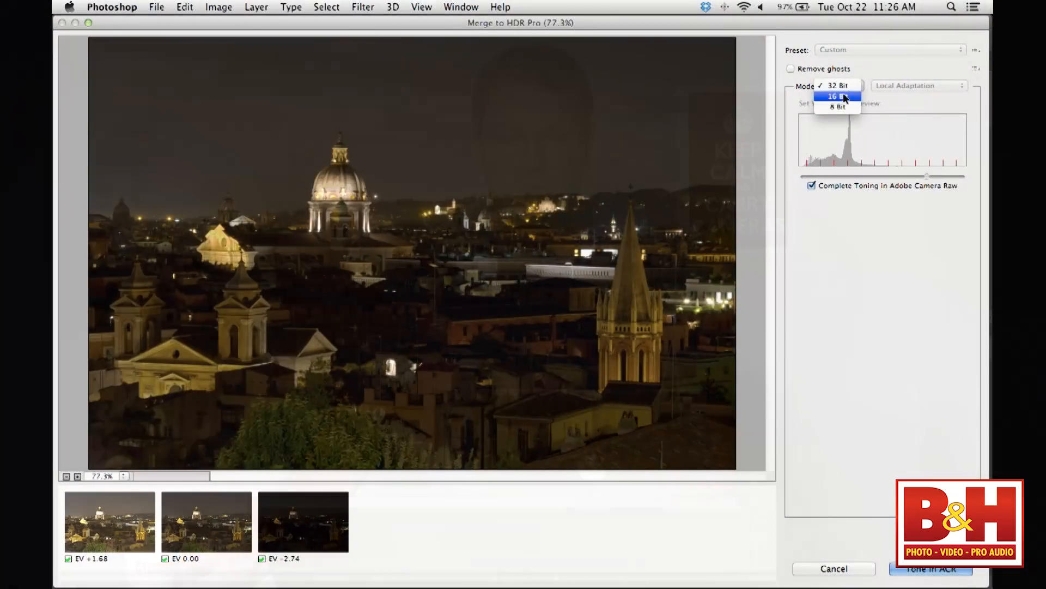
Apply the Scott5 preset to the HDR merge in 16 Bit mode and turn off Remove ghosts.
left_click(842, 93)
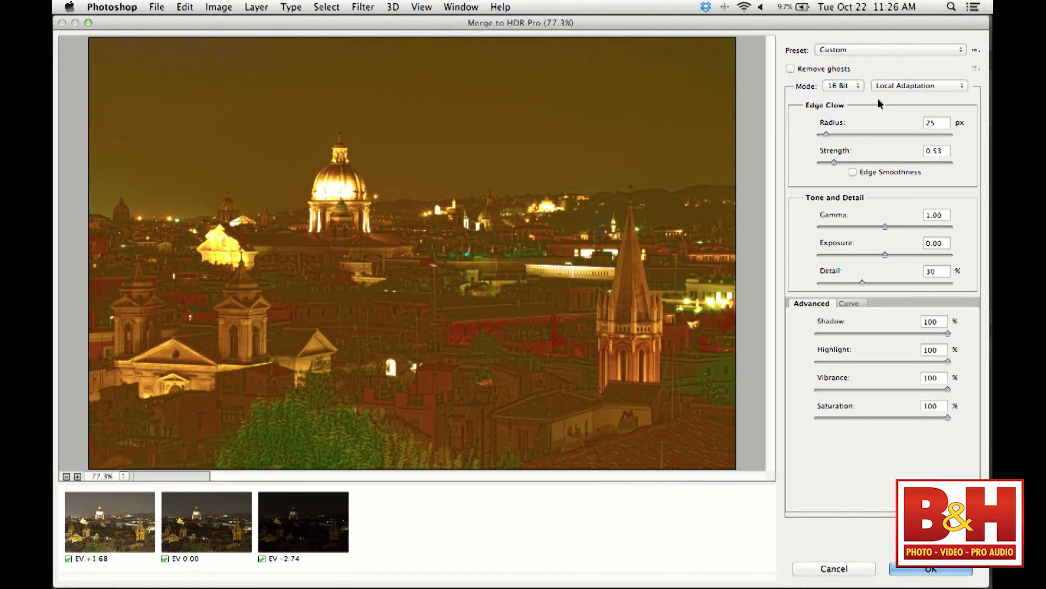
left_click(871, 50)
scroll(871, 50, "up", 5)
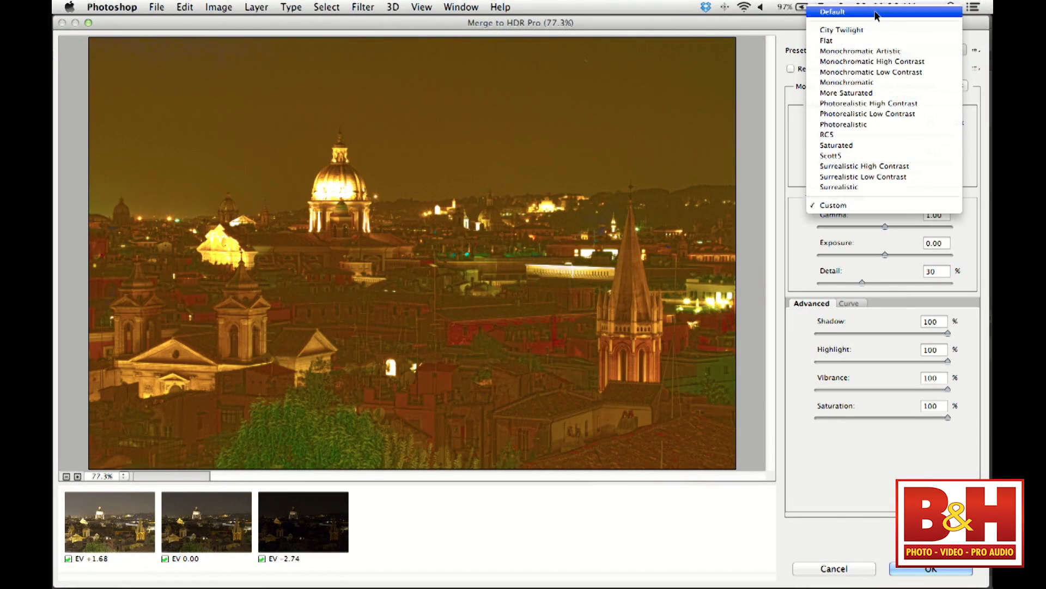
key("Escape")
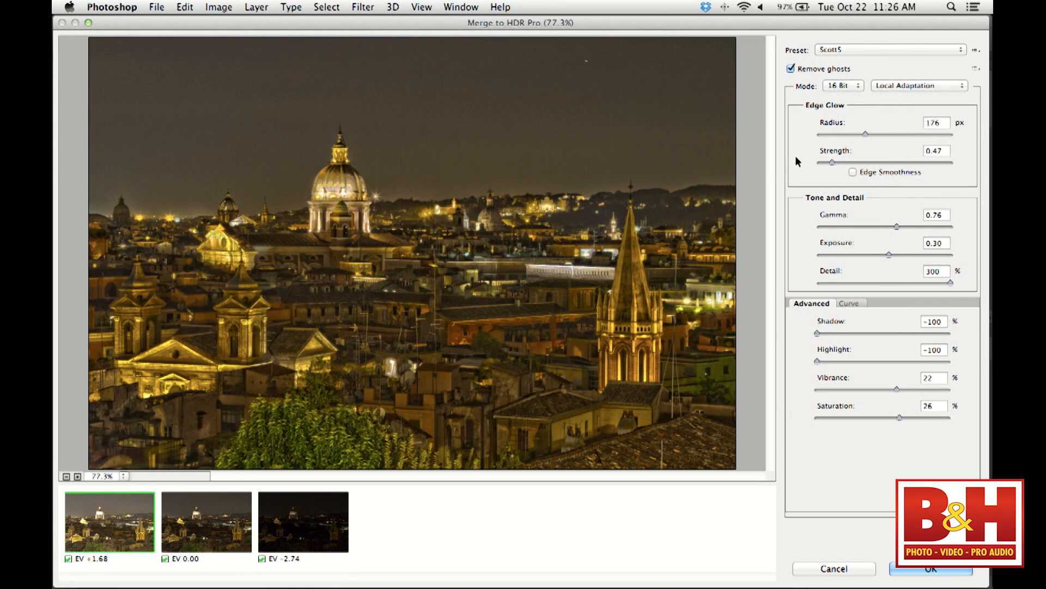
left_click(791, 68)
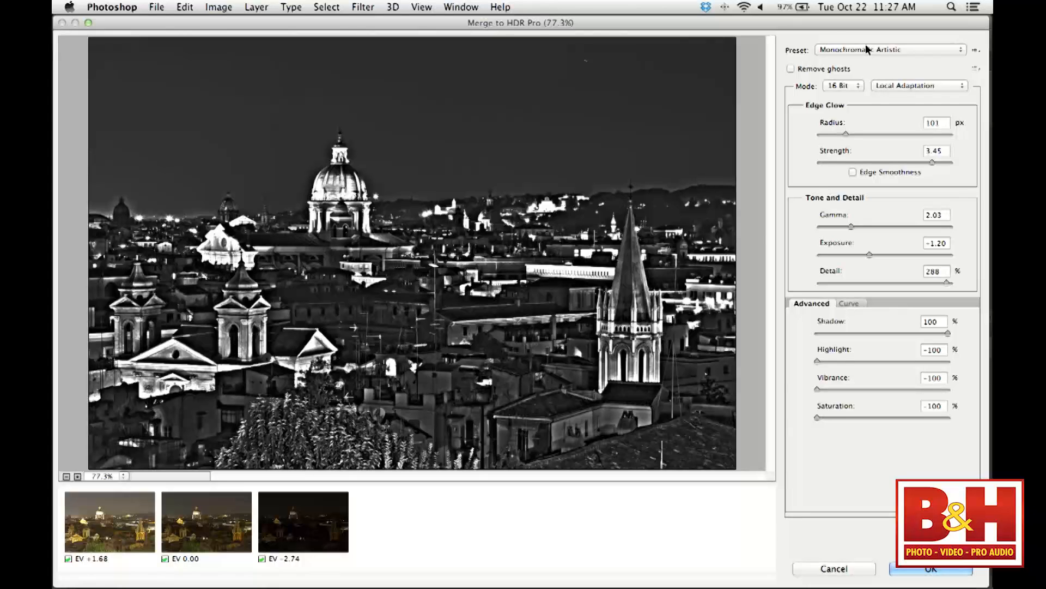
Try the Photorealistic preset on the HDR merge, and switch back to the Scott5 preset.
left_click(866, 51)
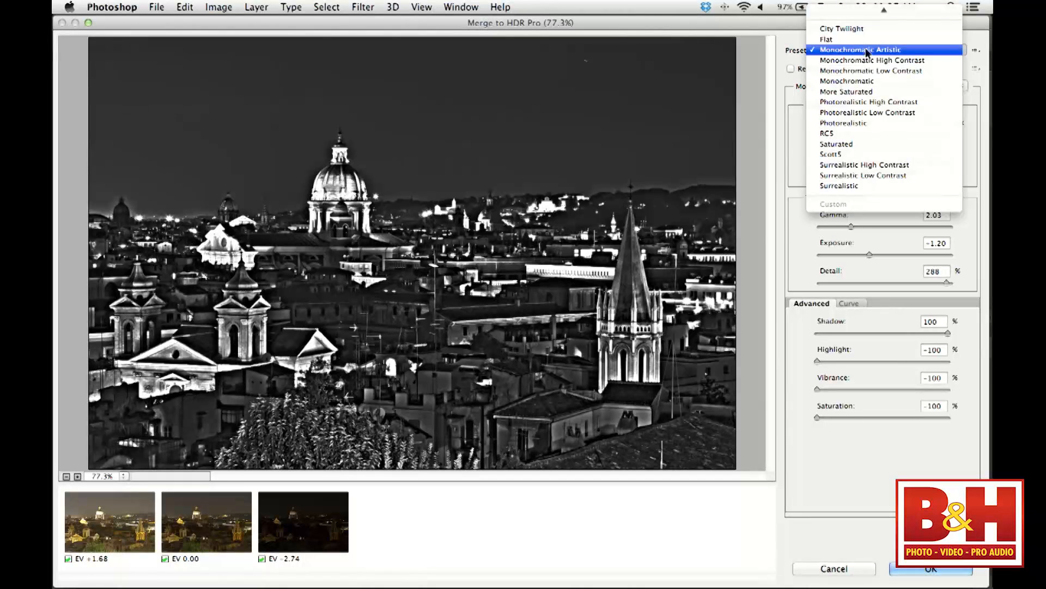
left_click(862, 122)
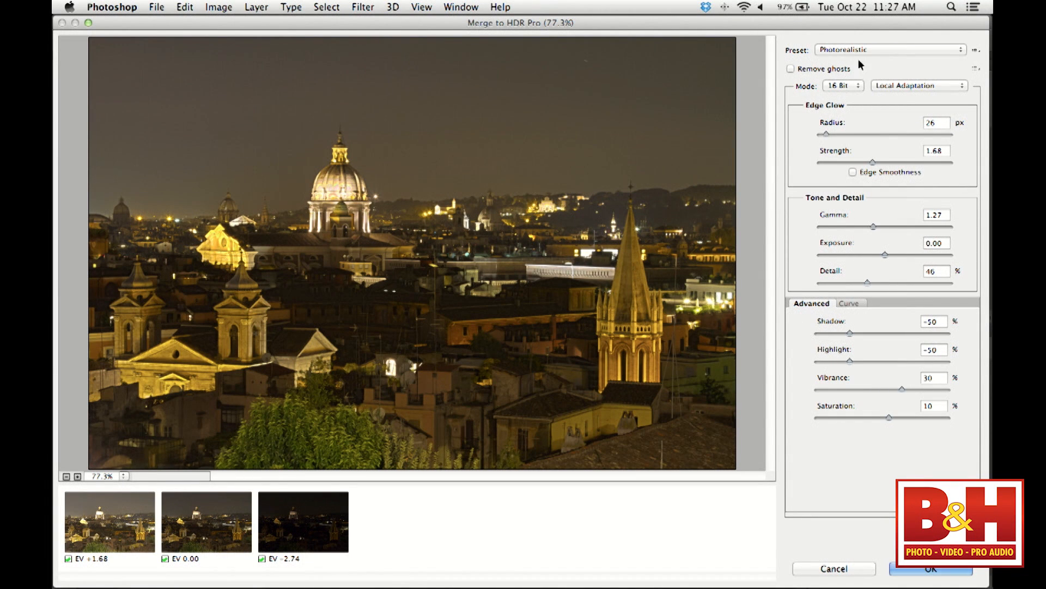
left_click(859, 50)
left_click(860, 87)
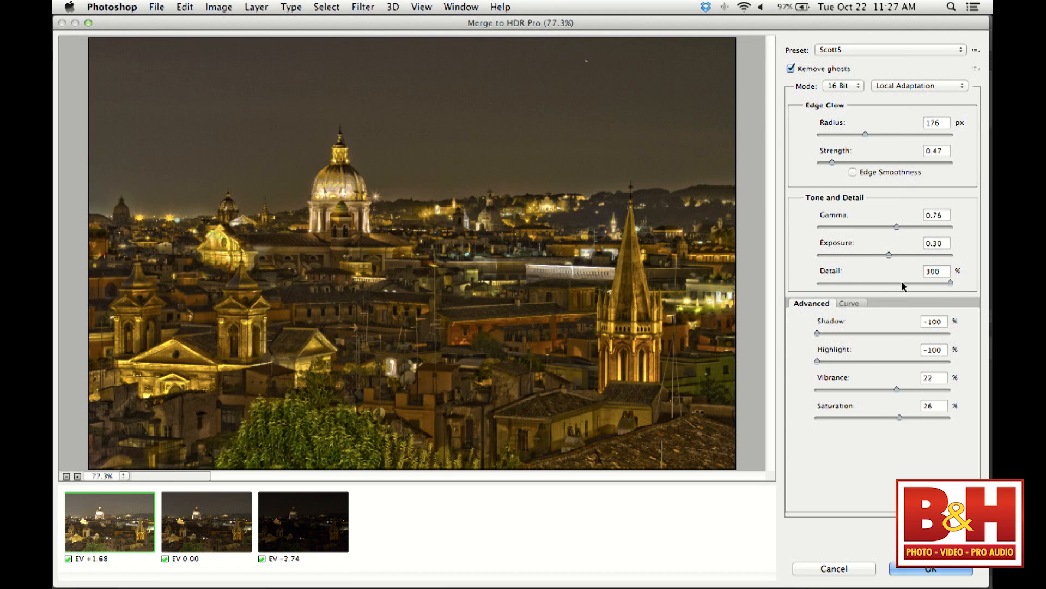
Try Edge Smoothness on the HDR merge, turn it back off, and select the EV 0.00 source exposure.
left_click(887, 172)
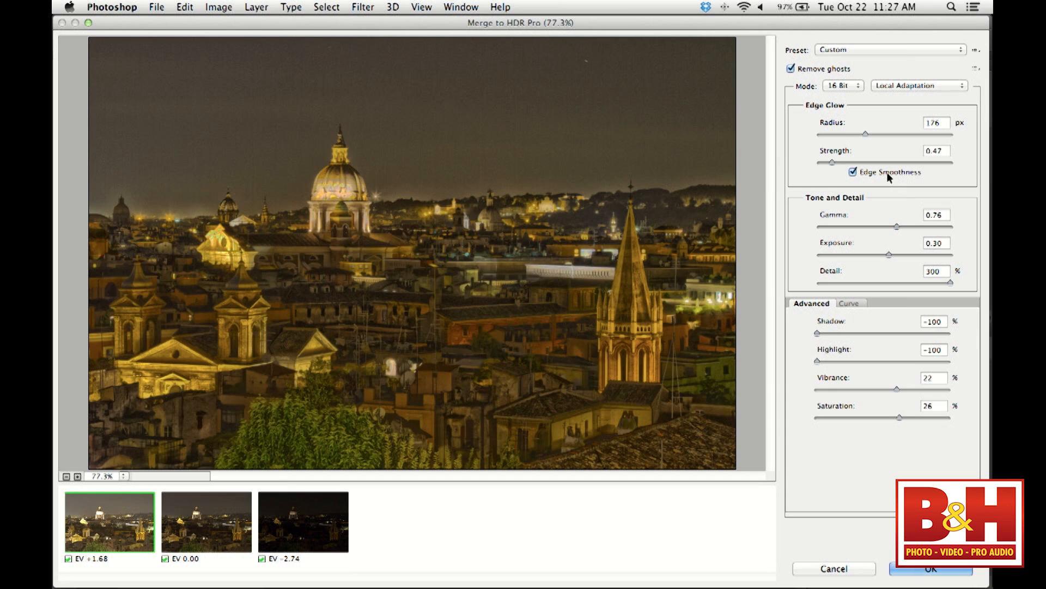
left_click(888, 169)
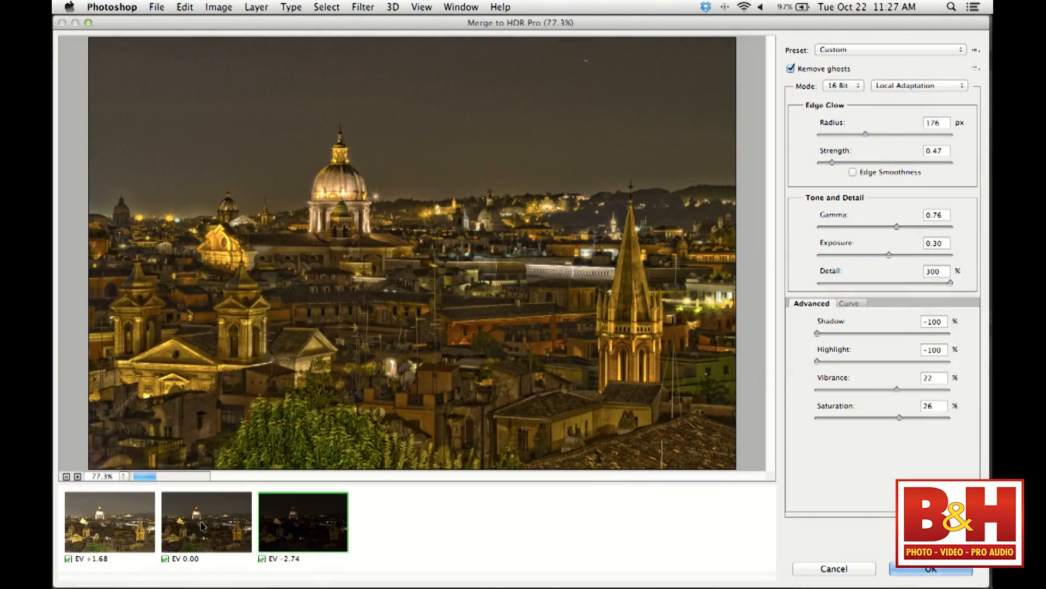
left_click(202, 525)
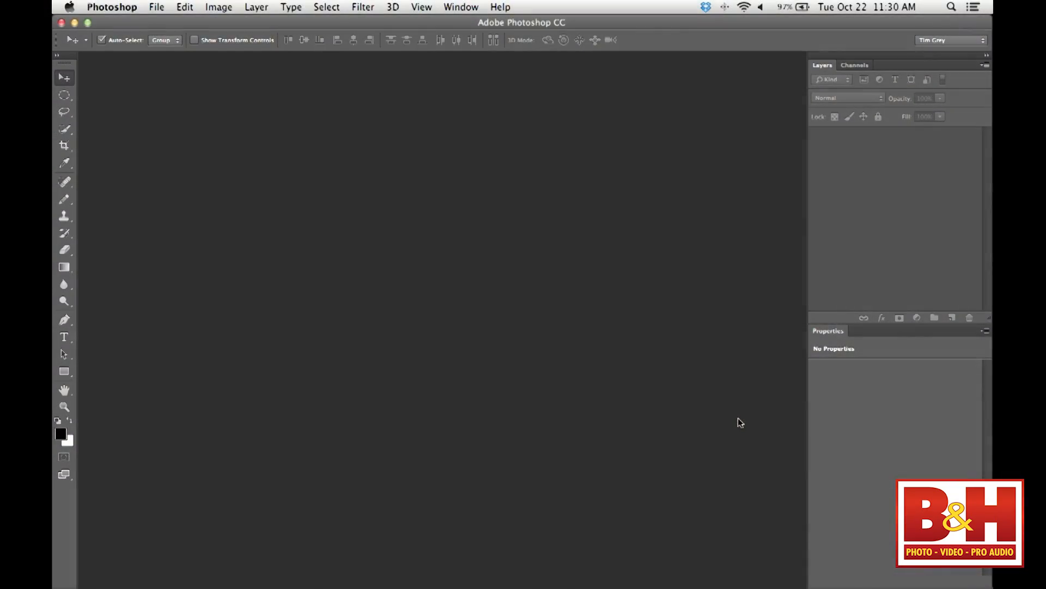
Switch to Lightroom and select the merged HDR image of the Rome skyline, 03-HDR-01-Edit.psd.
key("super+Tab")
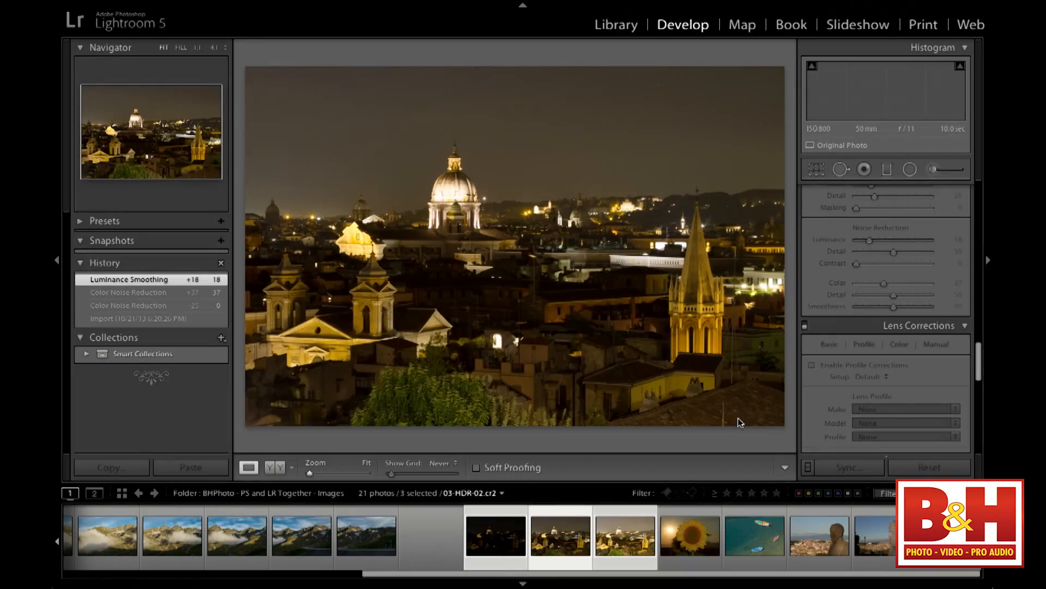
left_click(436, 543)
left_click(436, 545)
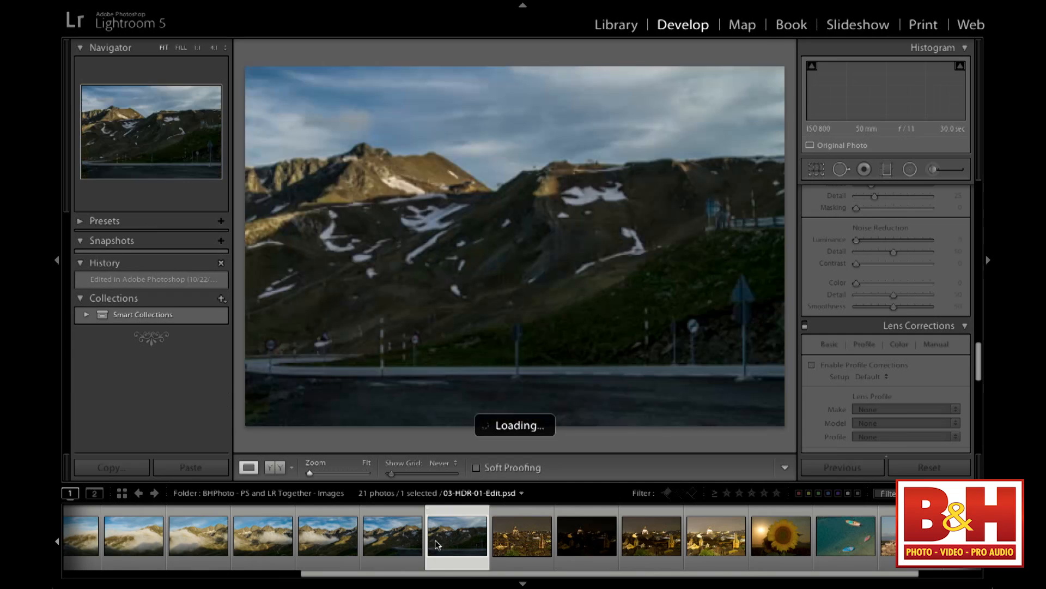
left_click(508, 533)
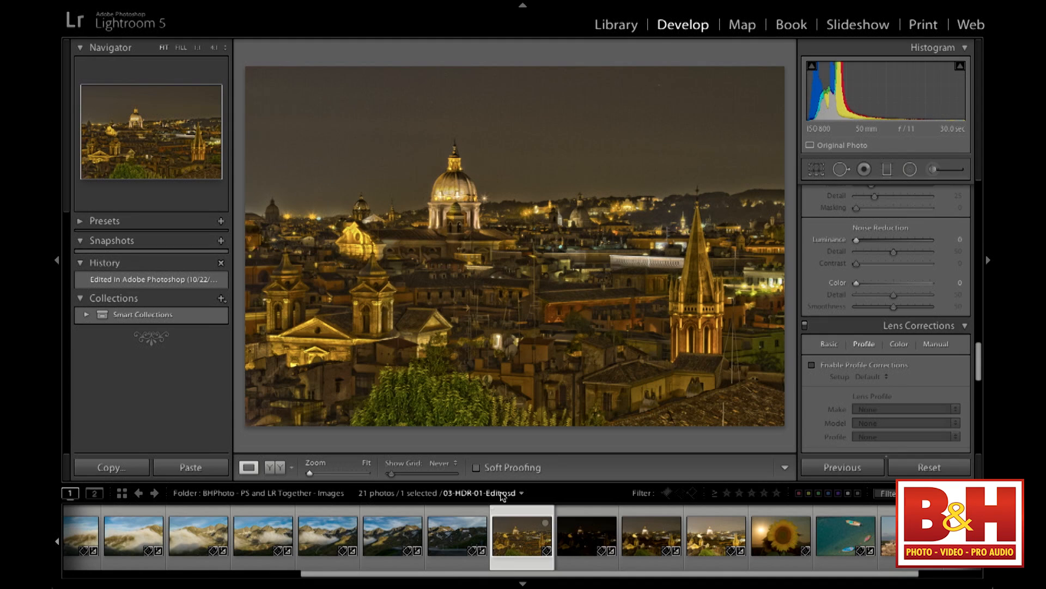
Cool the merged HDR image by setting Temp to -24 and set Saturation to +2.
scroll(903, 257, "up", 10)
mouse_move(903, 258)
left_mouse_down()
mouse_move(894, 257)
mouse_move(926, 257)
mouse_move(886, 257)
left_mouse_up()
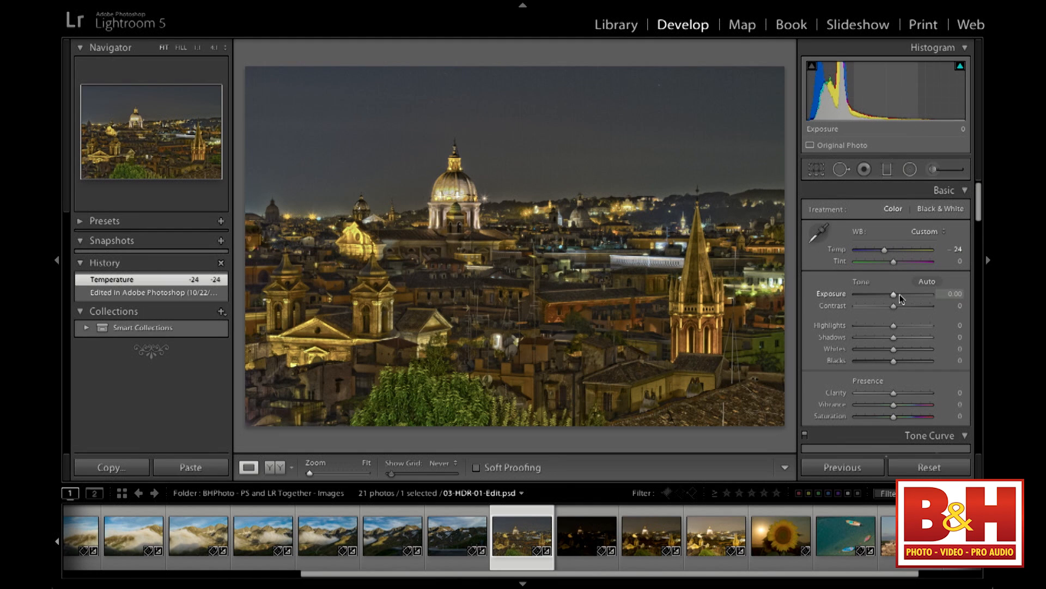
mouse_move(894, 415)
left_mouse_down()
mouse_move(959, 419)
mouse_move(897, 418)
left_mouse_up()
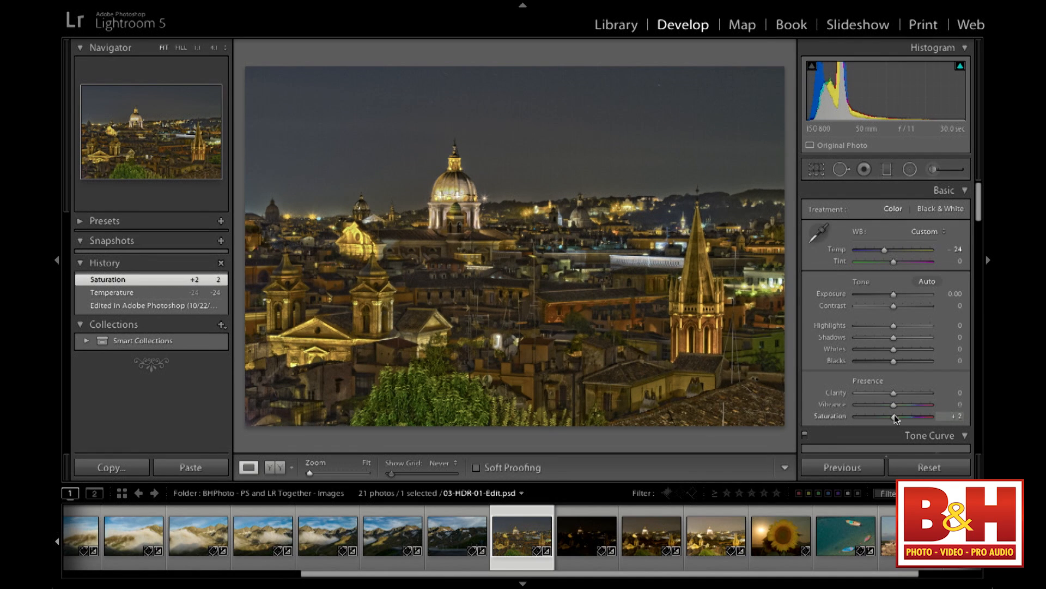
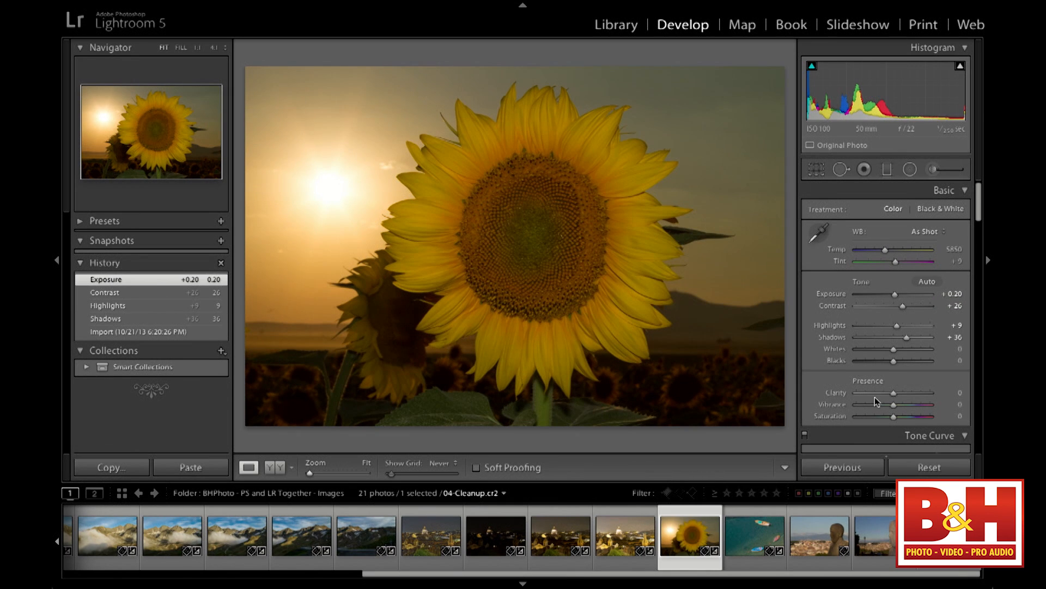
Set Clarity to +19, Vibrance to +11 and Saturation to +5 on the sunflower photo 04-Cleanup.cr2.
mouse_move(895, 393)
left_mouse_down()
mouse_move(924, 392)
mouse_move(901, 392)
mouse_move(906, 417)
mouse_move(930, 417)
mouse_move(895, 417)
mouse_move(897, 405)
left_mouse_up()
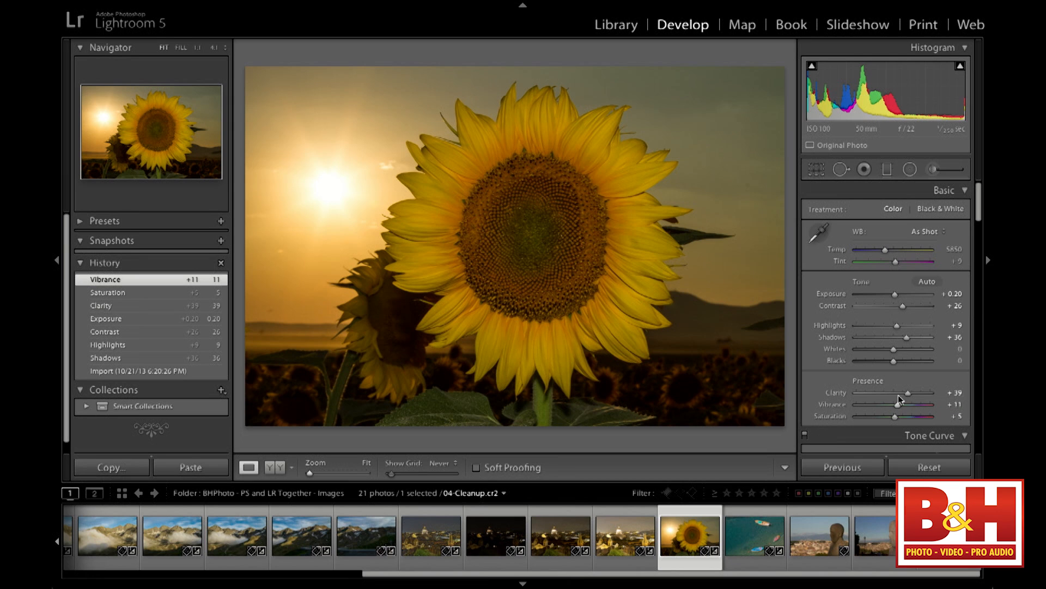
mouse_move(910, 392)
left_mouse_down()
mouse_move(819, 396)
mouse_move(940, 394)
mouse_move(820, 392)
mouse_move(901, 393)
left_mouse_up()
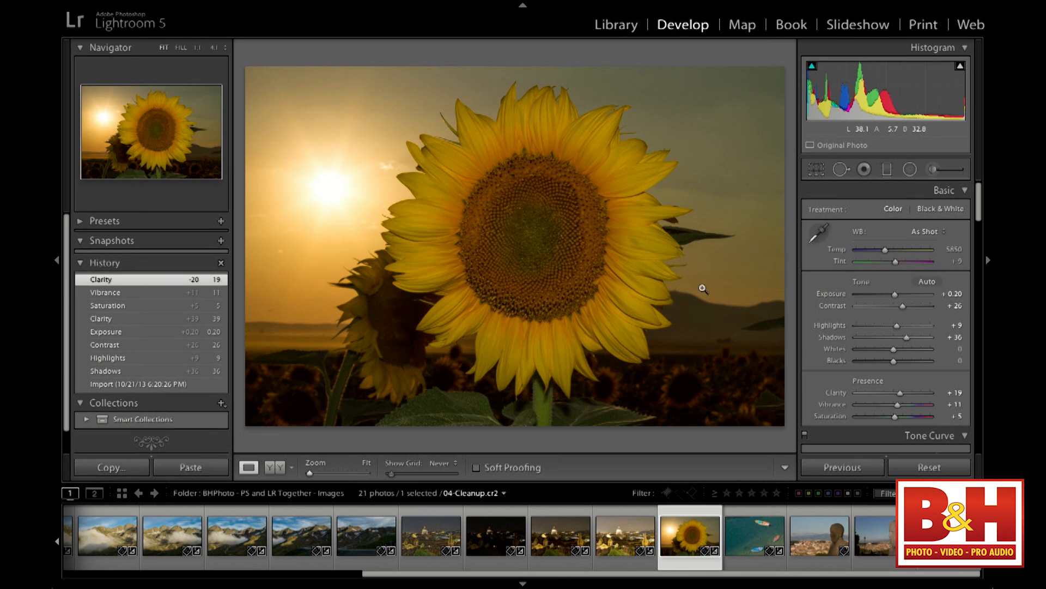
Heal the blurred leaf in front of the hills at the photo's right edge with Spot Removal at size 76, and inspect the repair up close.
left_click(784, 327)
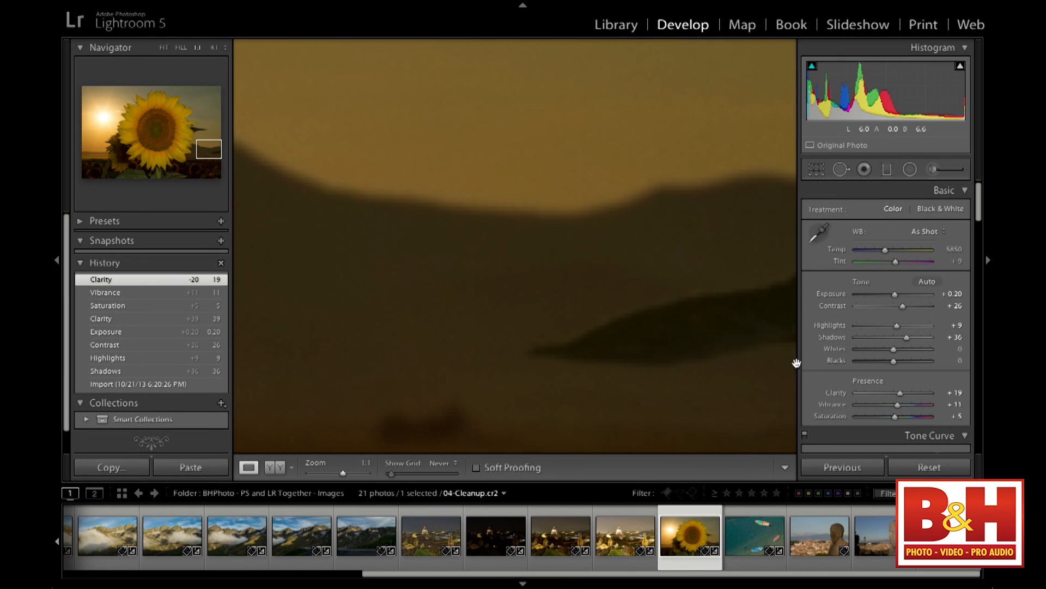
left_click_drag(765, 368, 712, 316)
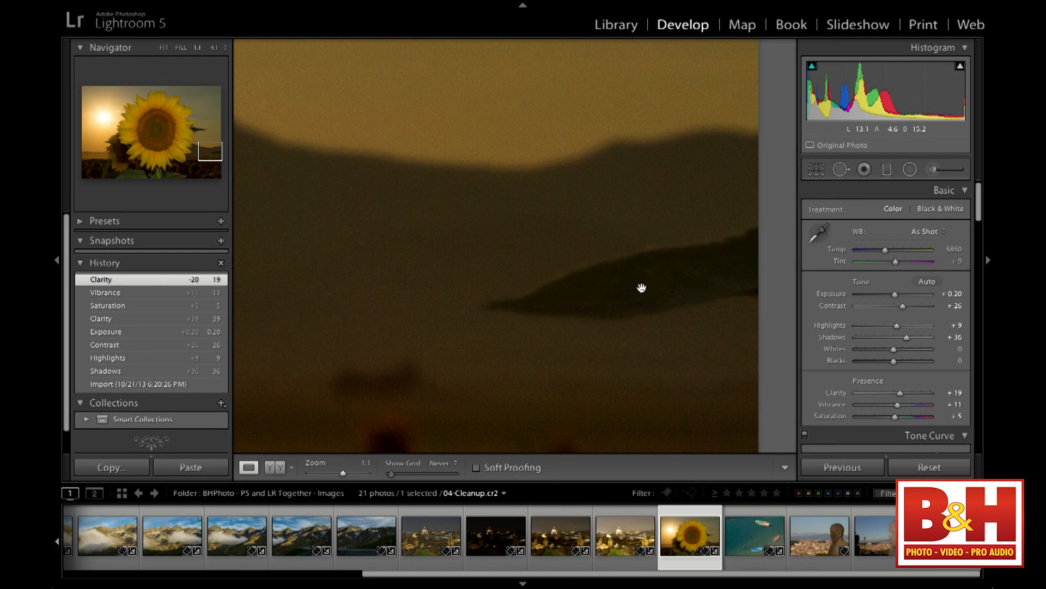
left_click(625, 338)
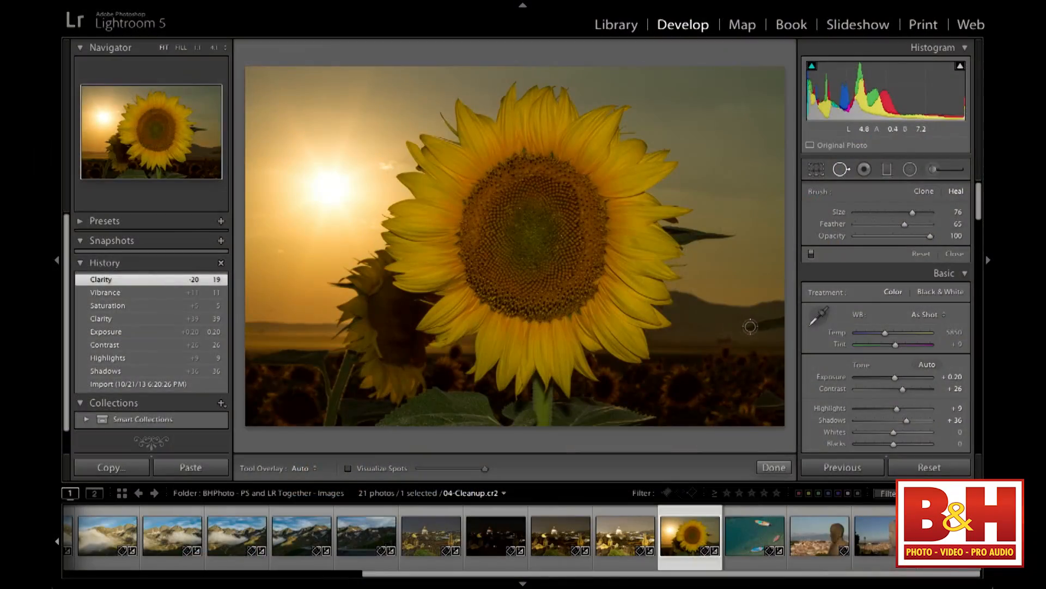
mouse_move(745, 326)
left_mouse_down()
mouse_move(785, 320)
mouse_move(755, 329)
left_mouse_up()
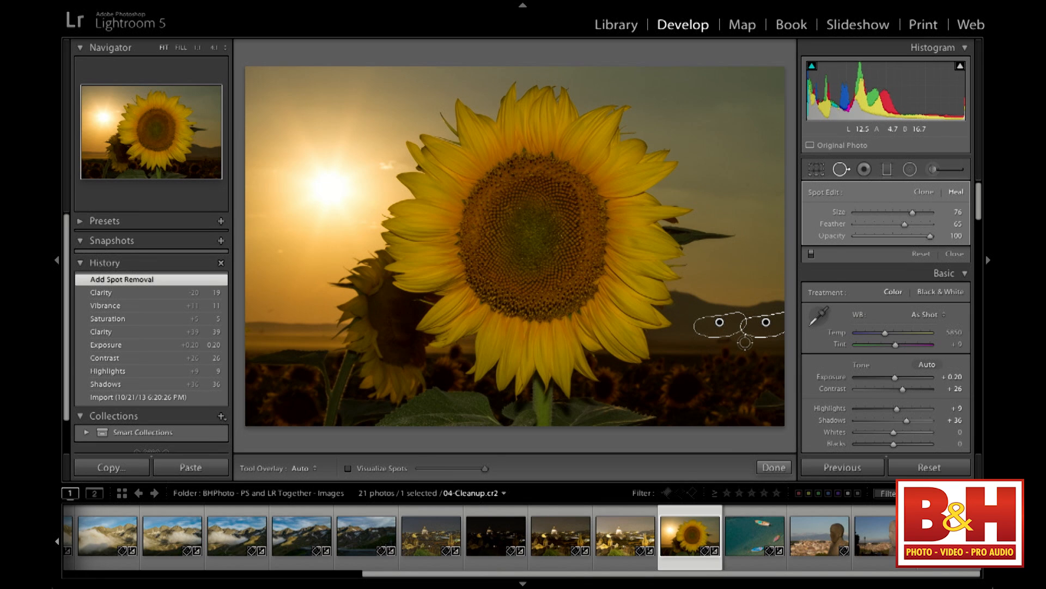
left_click(745, 342)
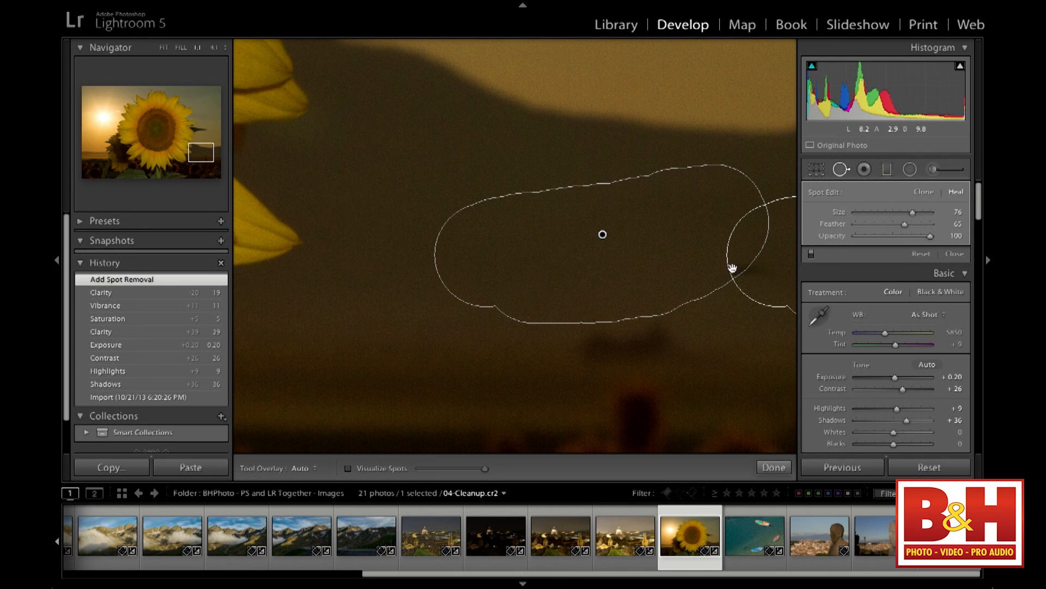
left_click(736, 368)
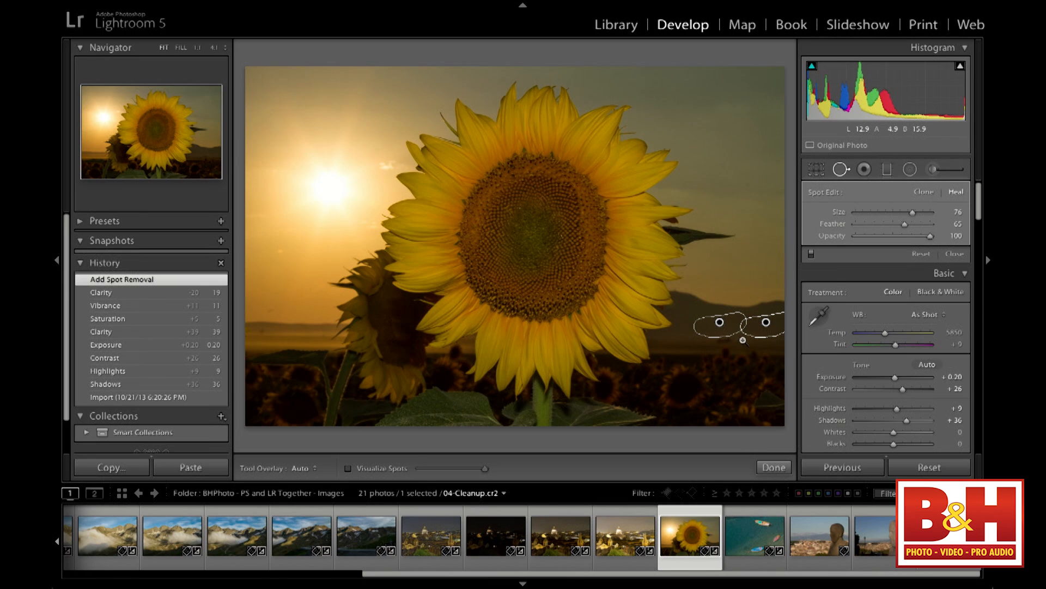
left_click(742, 340)
left_click(743, 357)
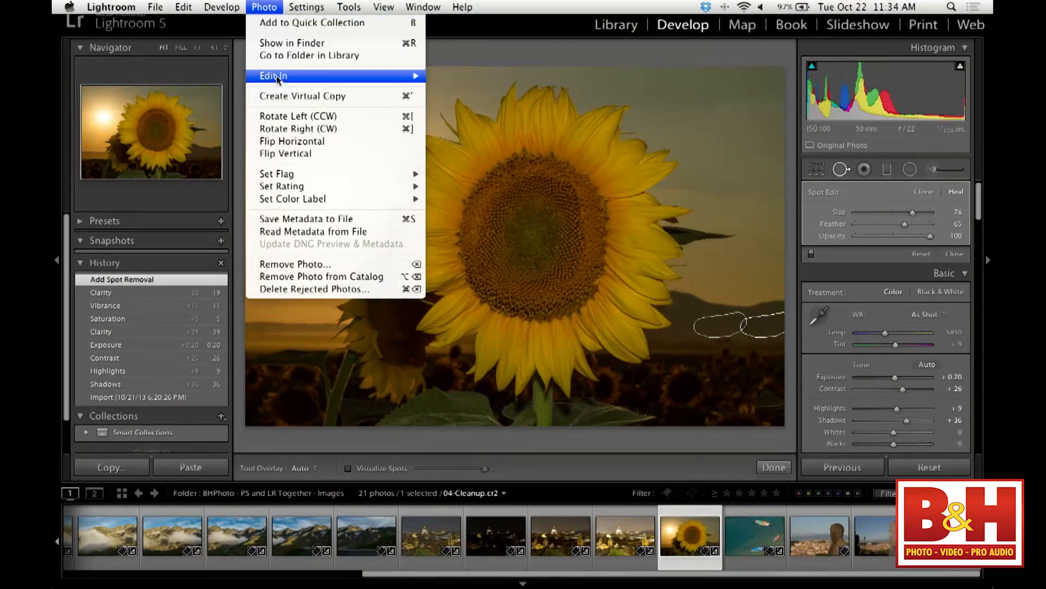
Open the sunflower photo for editing in Adobe Photoshop CC and add a new layer named Cleanup.
mouse_move(338, 75)
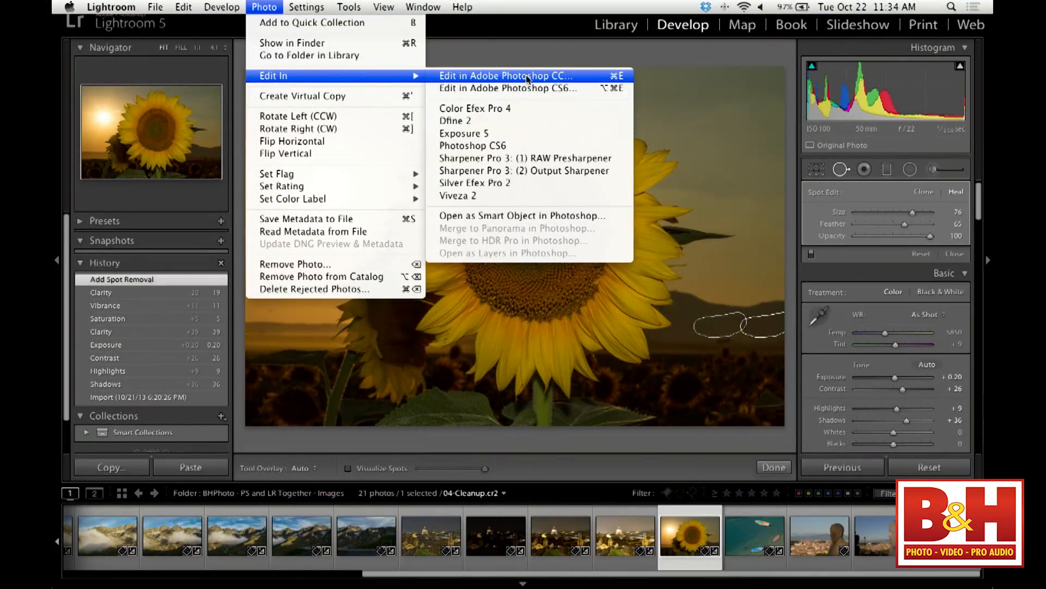
left_click(545, 76)
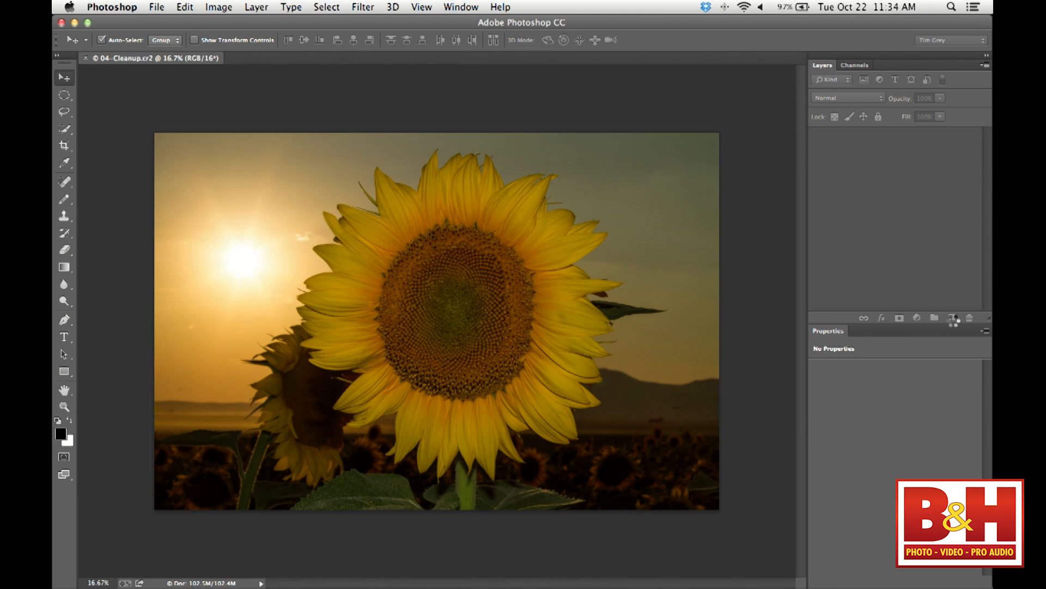
left_click(951, 317)
double_click(898, 148)
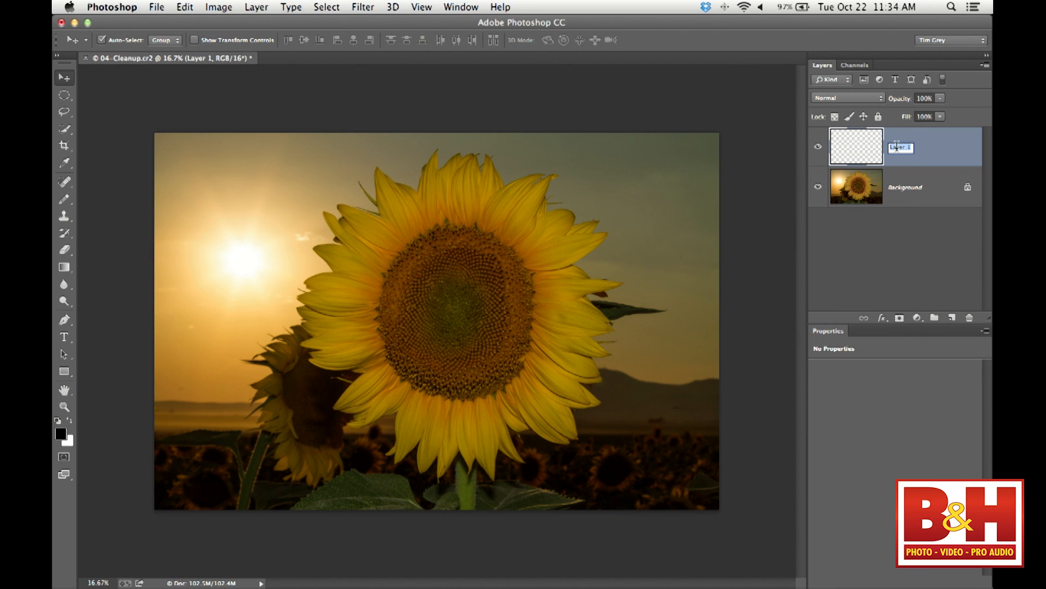
type("Cleanup")
key("Return")
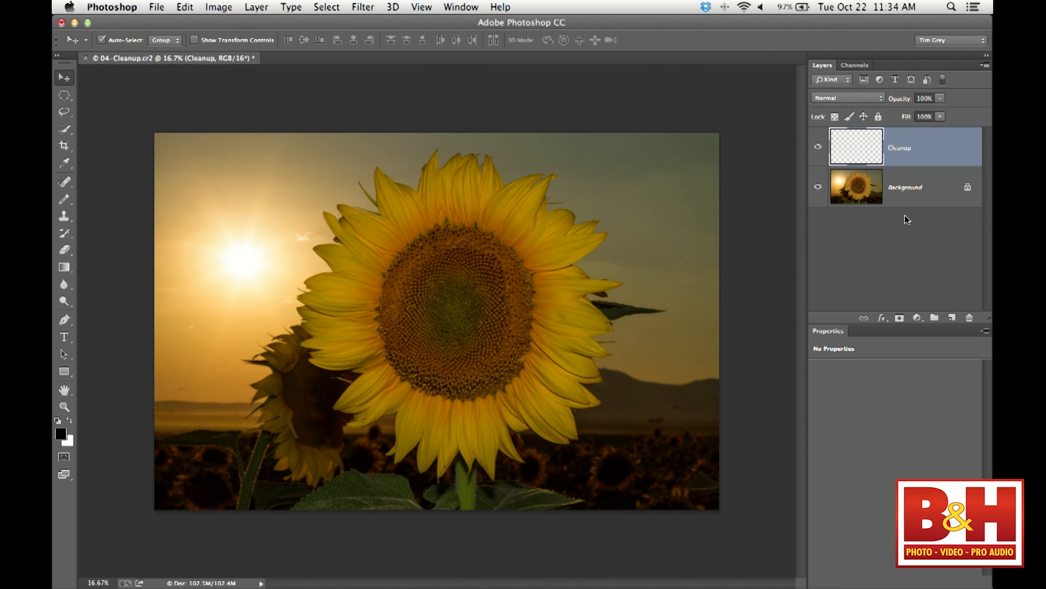
Heal the small dark leftover spot below the hills with the content-aware Spot Healing Brush at size 40, sampling all layers.
mouse_move(660, 398)
left_mouse_down()
mouse_move(776, 437)
mouse_move(525, 353)
mouse_move(439, 334)
mouse_move(443, 343)
left_mouse_up()
left_click(64, 182)
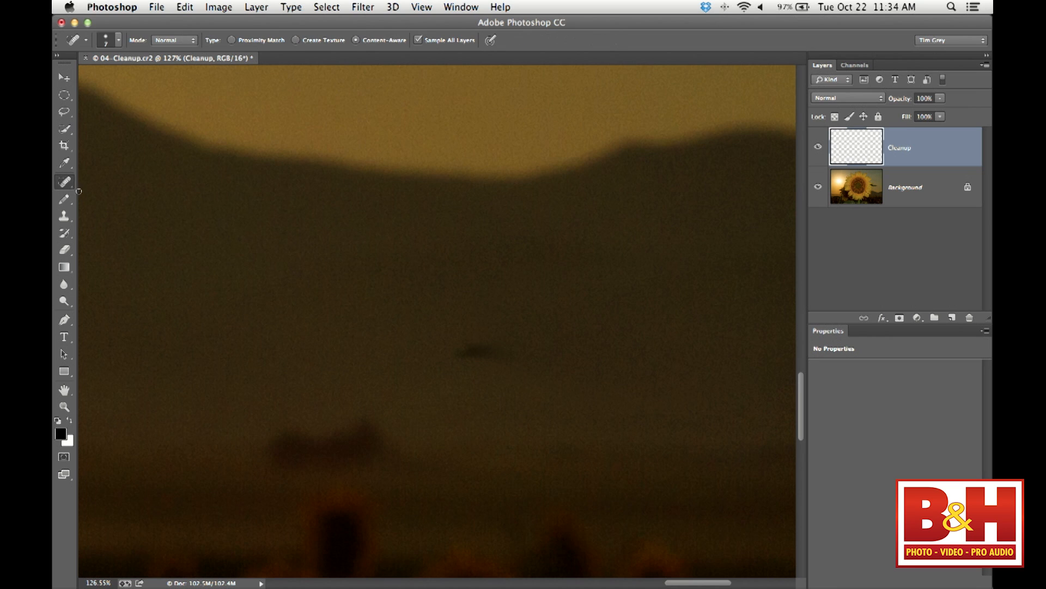
left_click(64, 128)
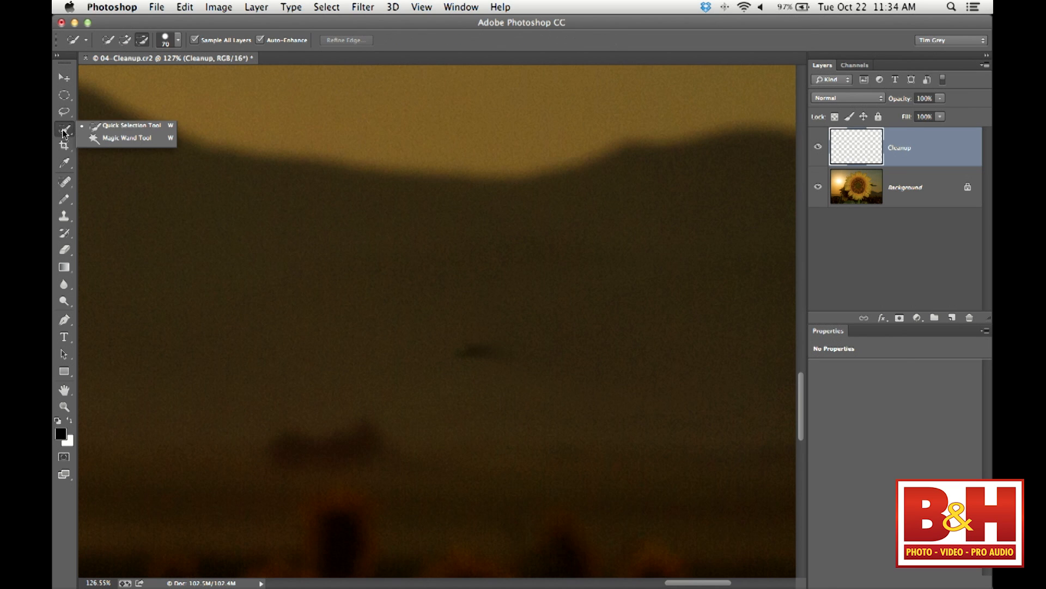
left_click(64, 181)
left_click(65, 181)
left_click(104, 181)
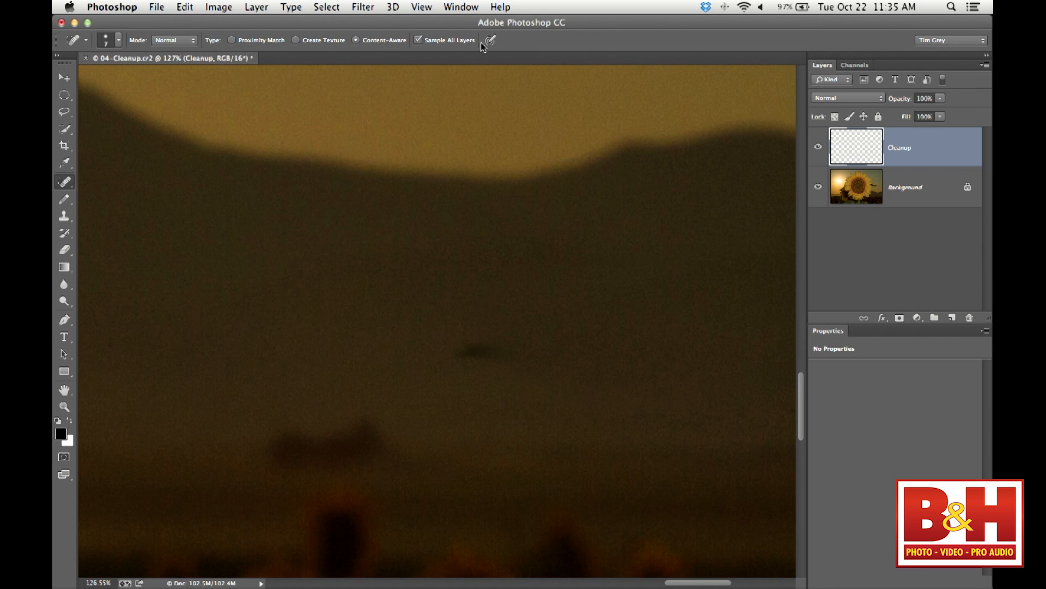
key("bracketright")
key("bracketright")
key("bracketright")
key("bracketright")
key("bracketright")
key("bracketright")
left_click_drag(455, 353, 610, 364)
key("super+0")
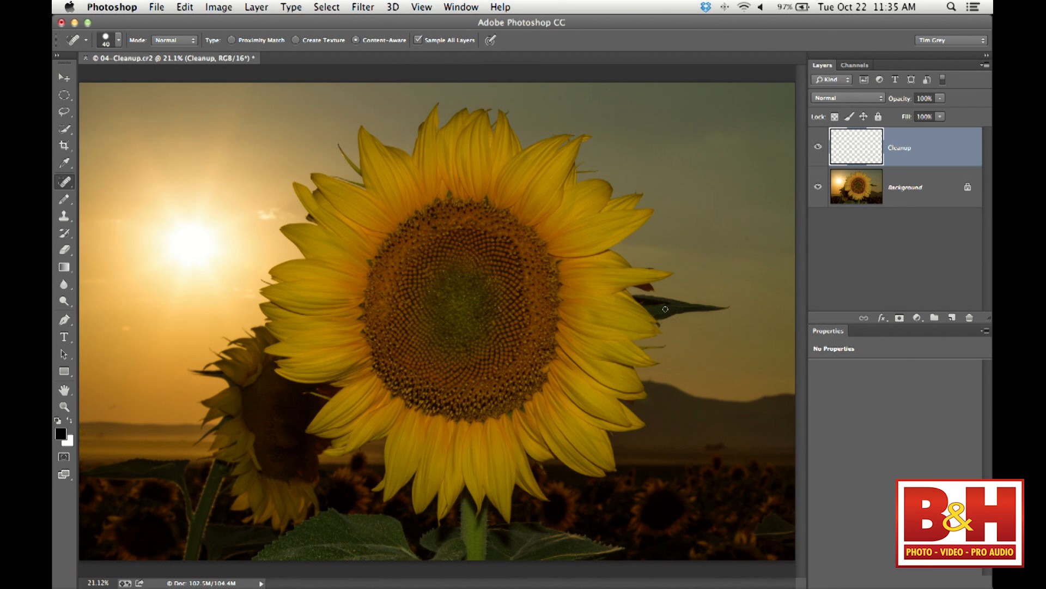
Try to remove the brown petal above the dark green leaf with Spot Healing Brush strokes at size 40.
left_click_drag(637, 306, 410, 345)
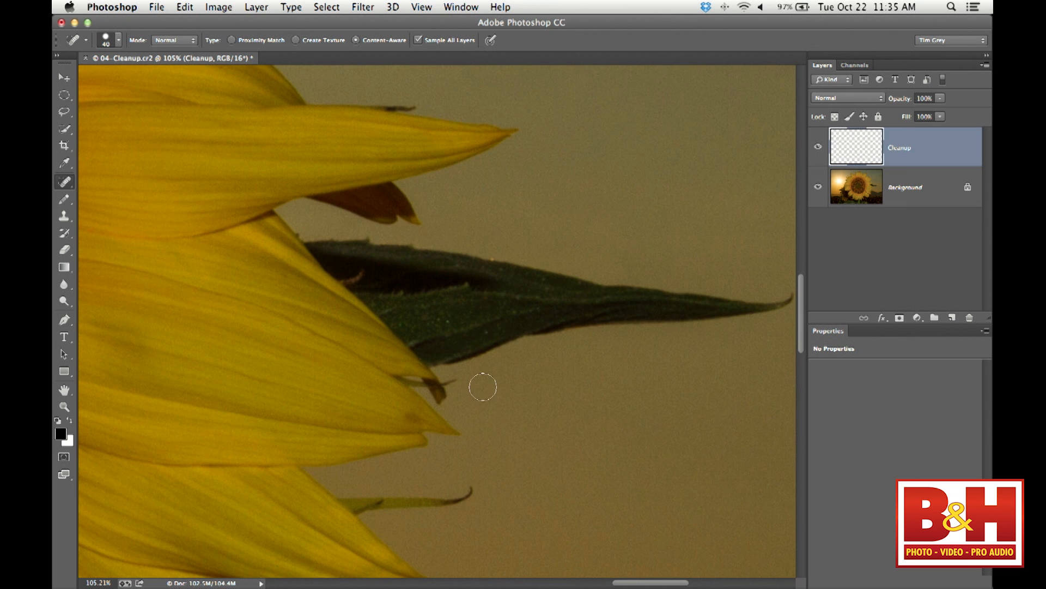
left_click_drag(605, 397, 528, 374)
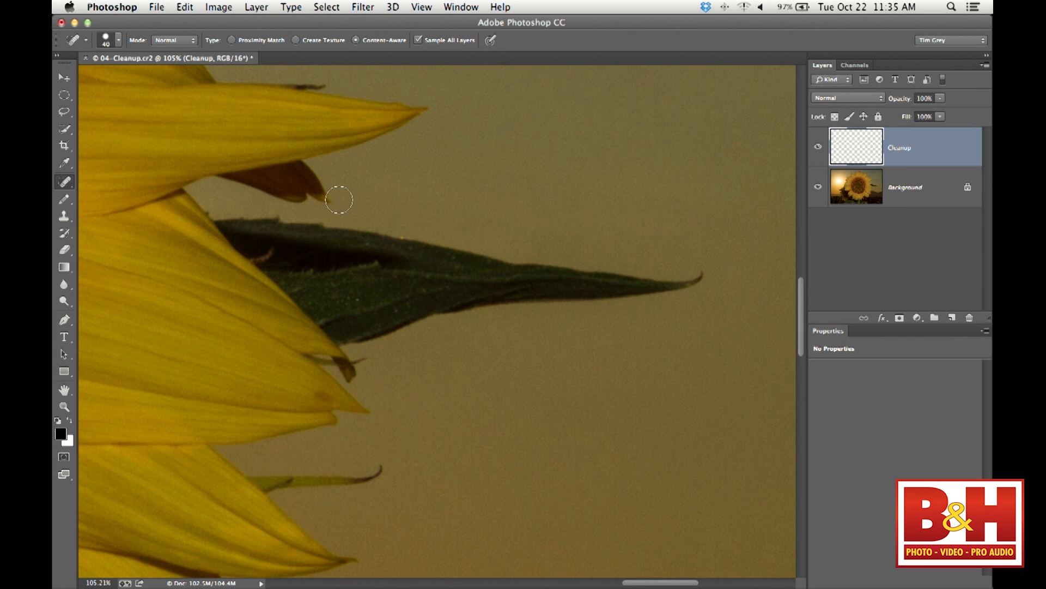
mouse_move(339, 199)
left_mouse_down()
mouse_move(263, 192)
mouse_move(320, 182)
mouse_move(234, 191)
mouse_move(328, 183)
mouse_move(281, 180)
left_mouse_up()
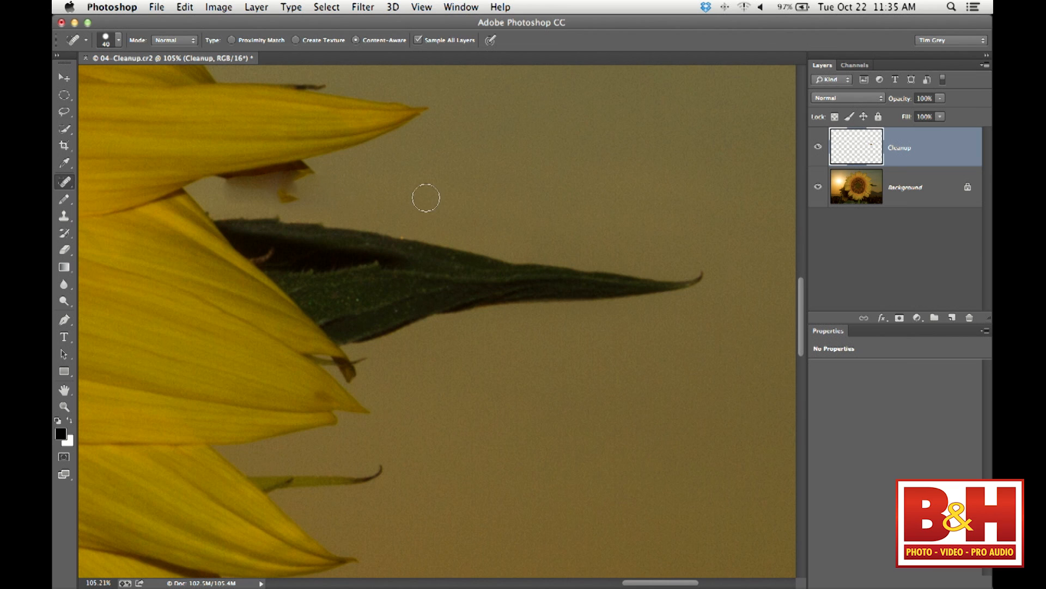
mouse_move(346, 180)
left_mouse_down()
mouse_move(292, 178)
mouse_move(310, 195)
mouse_move(257, 187)
left_mouse_up()
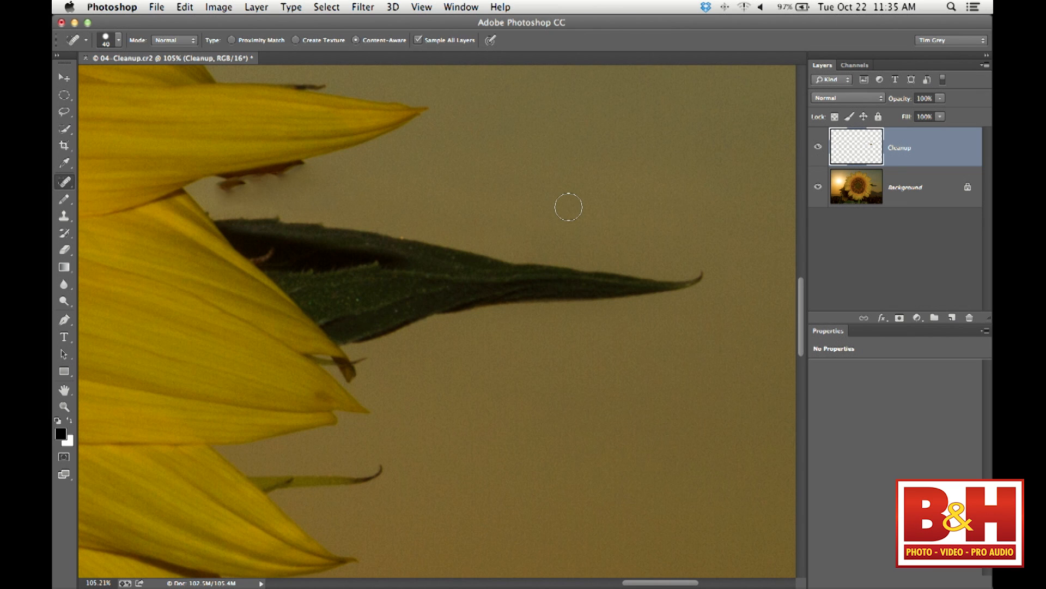
Undo the spot healing strokes and the renaming of the new layer.
key("super+alt+z")
key("super+alt+z")
key("super+alt+z")
key("super+alt+z")
key("super+alt+z")
key("super+alt+z")
key("super+alt+z")
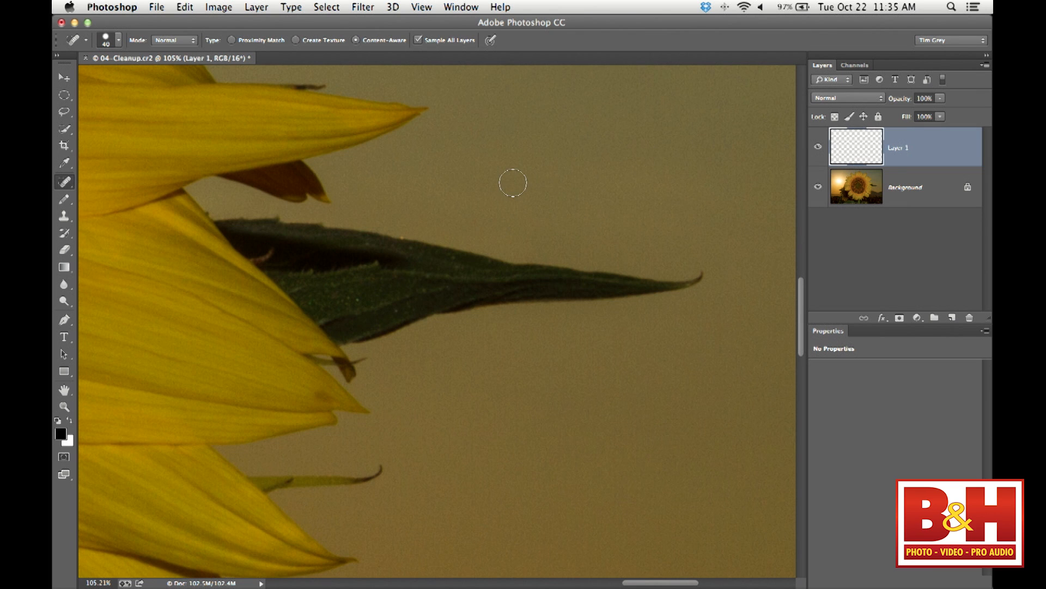
Select around the brown petal above the green leaf with the Lasso tool and move the selection outline onto clear sky beside it.
left_click(65, 112)
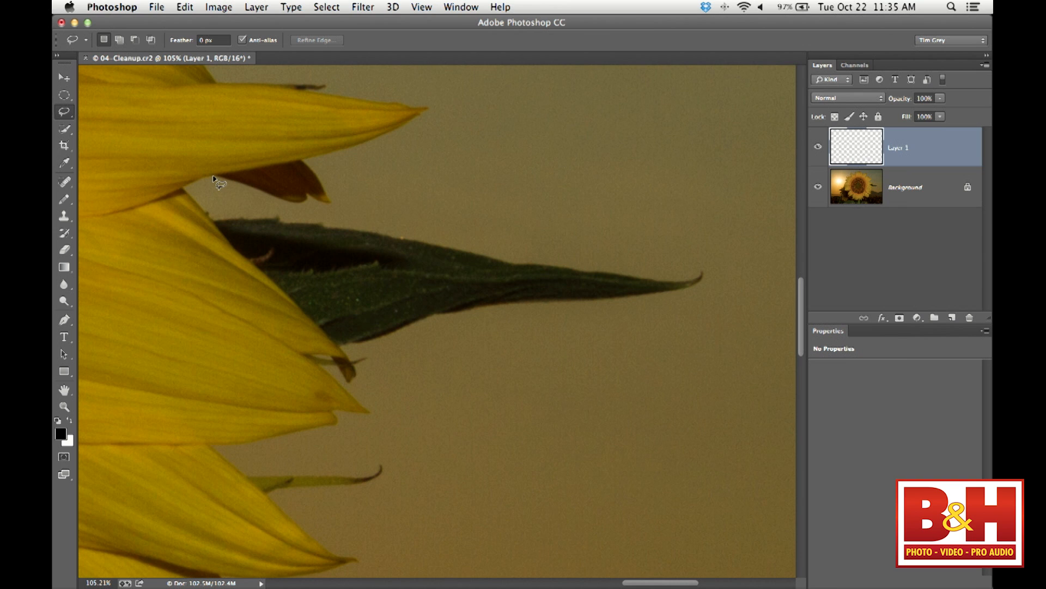
mouse_move(228, 175)
left_mouse_down()
mouse_move(323, 159)
mouse_move(356, 180)
mouse_move(363, 206)
mouse_move(276, 209)
mouse_move(214, 183)
left_mouse_up()
left_click_drag(332, 185, 491, 190)
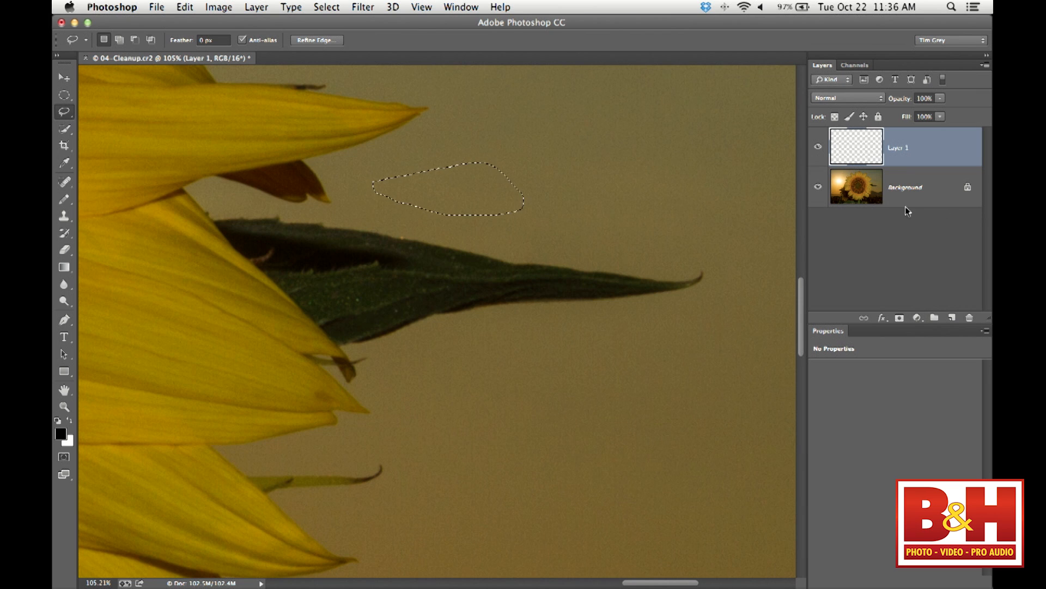
Copy the selected sky from the Background to a new layer and move that patch over the brown petal.
left_click(866, 191)
key("ctrl+j")
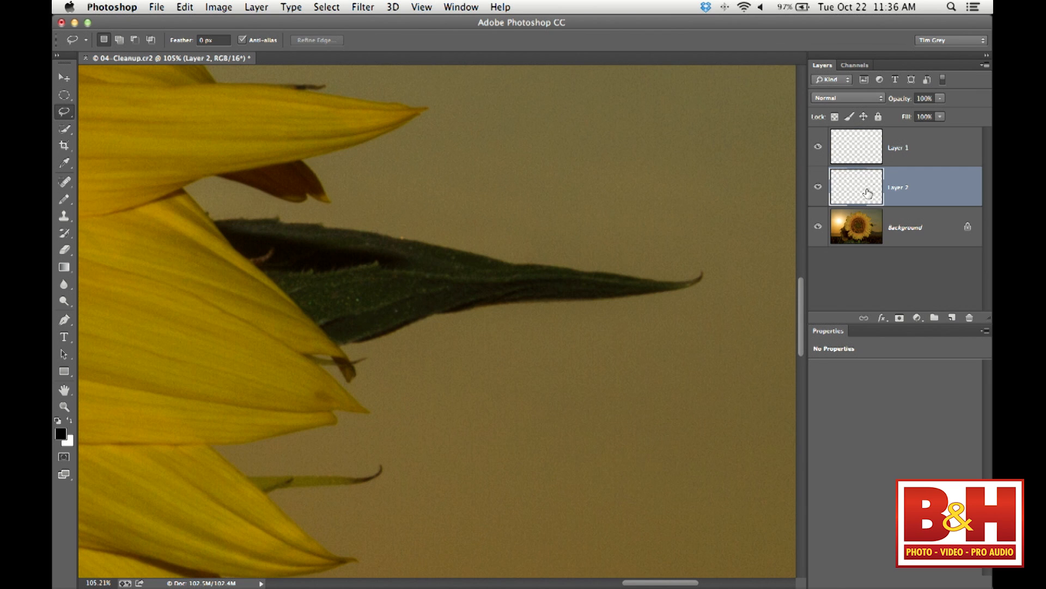
key("v")
left_click_drag(404, 194, 146, 382)
left_click_drag(218, 367, 315, 197)
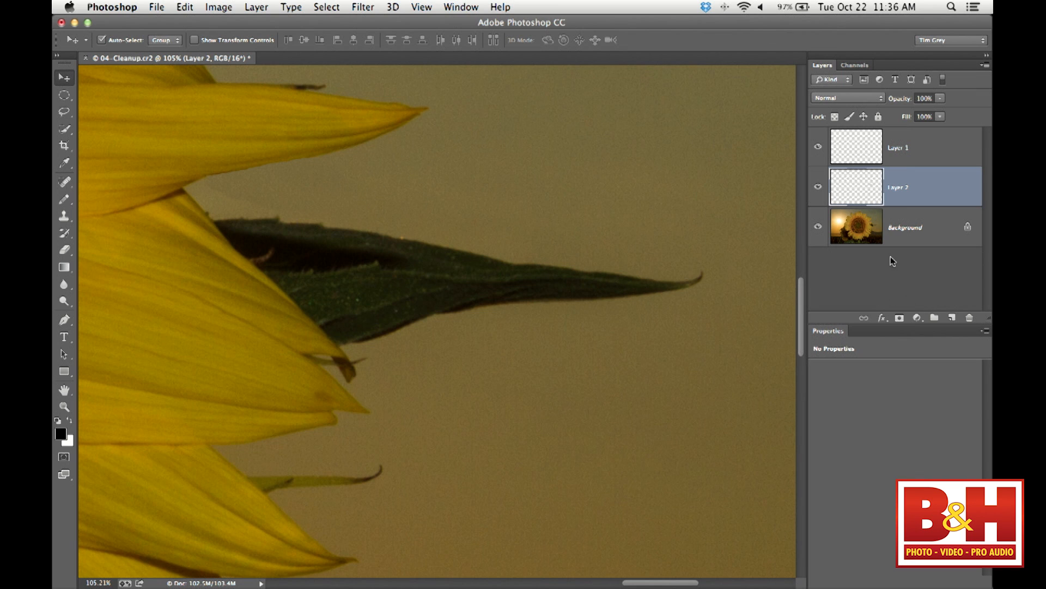
Add a layer mask to Layer 2 and set the Brush tool to black at size 40.
left_click(900, 318)
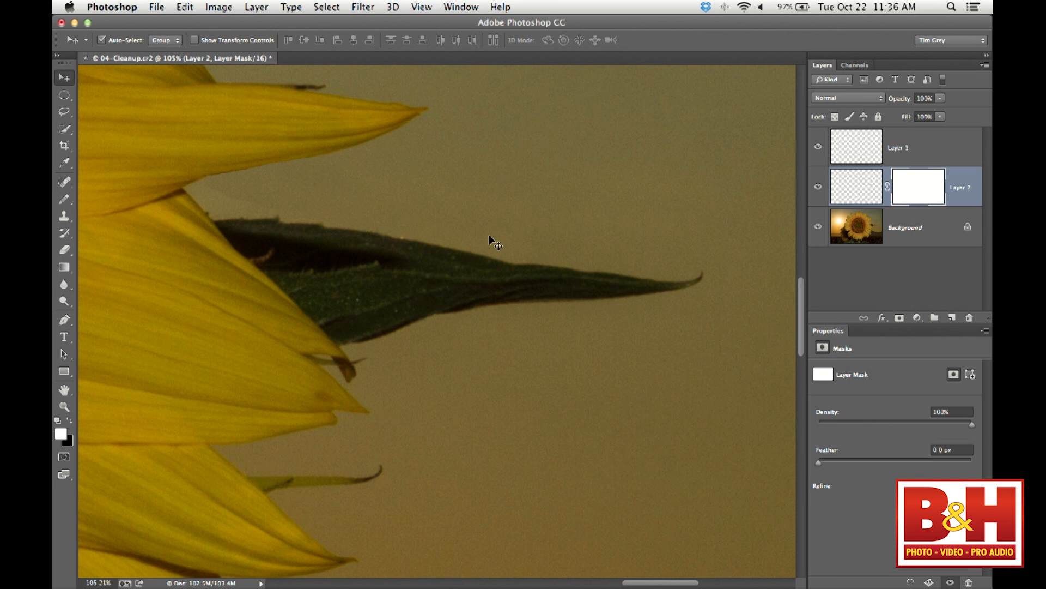
key("b")
key("shift+b")
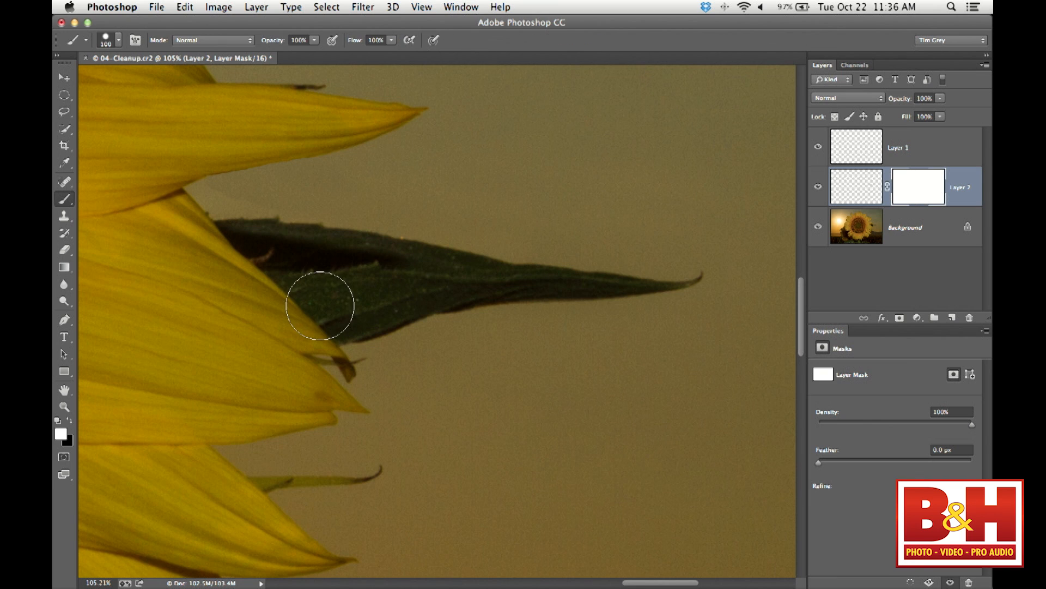
key("bracketleft")
key("bracketleft")
key("bracketleft")
key("bracketleft")
key("bracketleft")
key("bracketleft")
key("bracketleft")
key("bracketleft")
key("bracketright")
key("bracketright")
key("x")
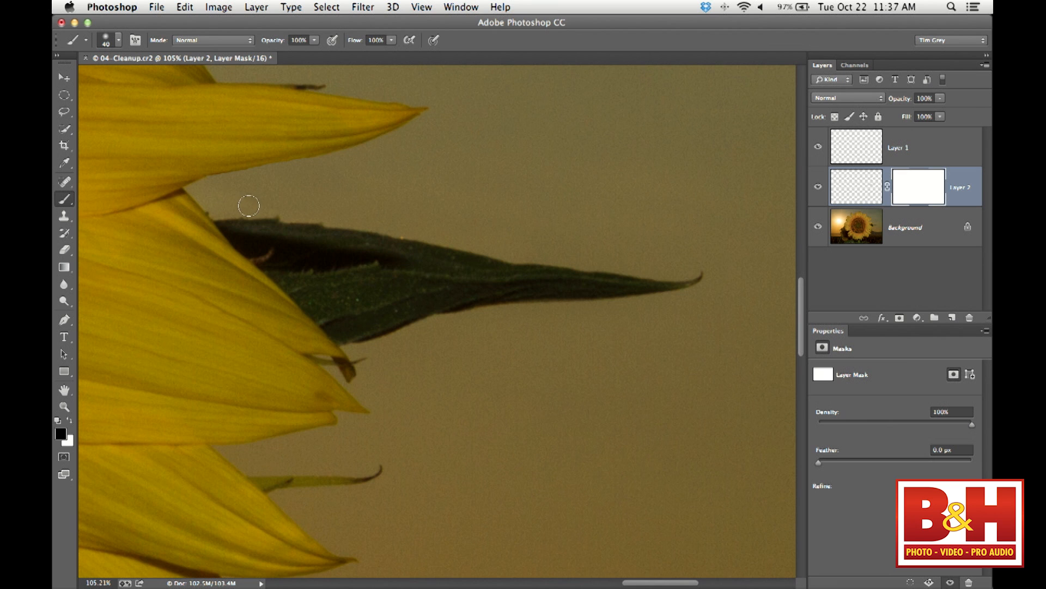
With the Background temporarily hidden, mask the sky patch's lower and outer edges to blend them, and compare the result with the mask disabled.
left_click(818, 226)
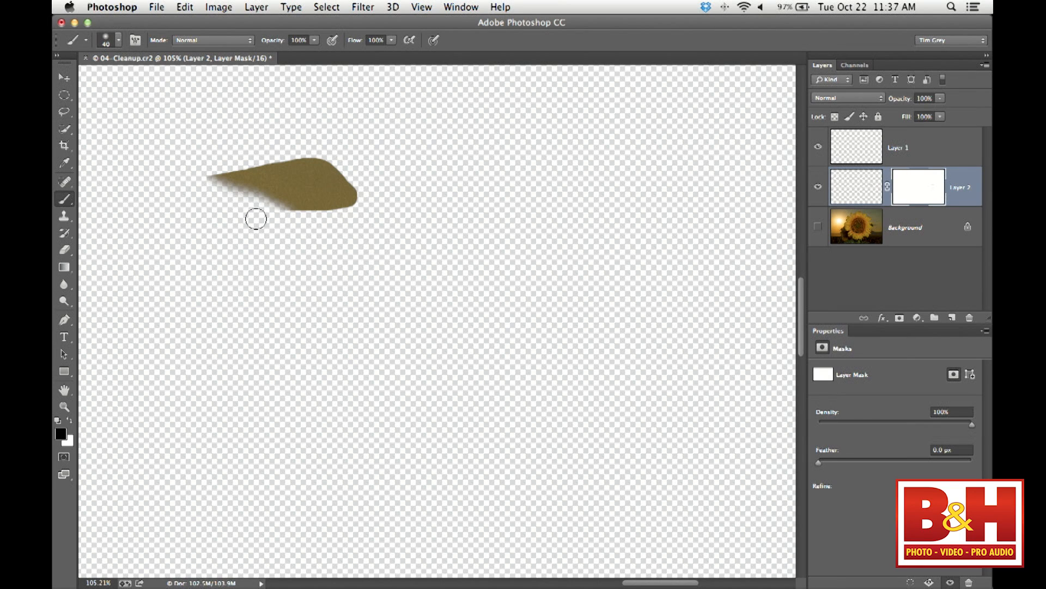
mouse_move(256, 218)
left_mouse_down()
mouse_move(342, 219)
mouse_move(357, 210)
mouse_move(360, 181)
mouse_move(339, 162)
left_mouse_up()
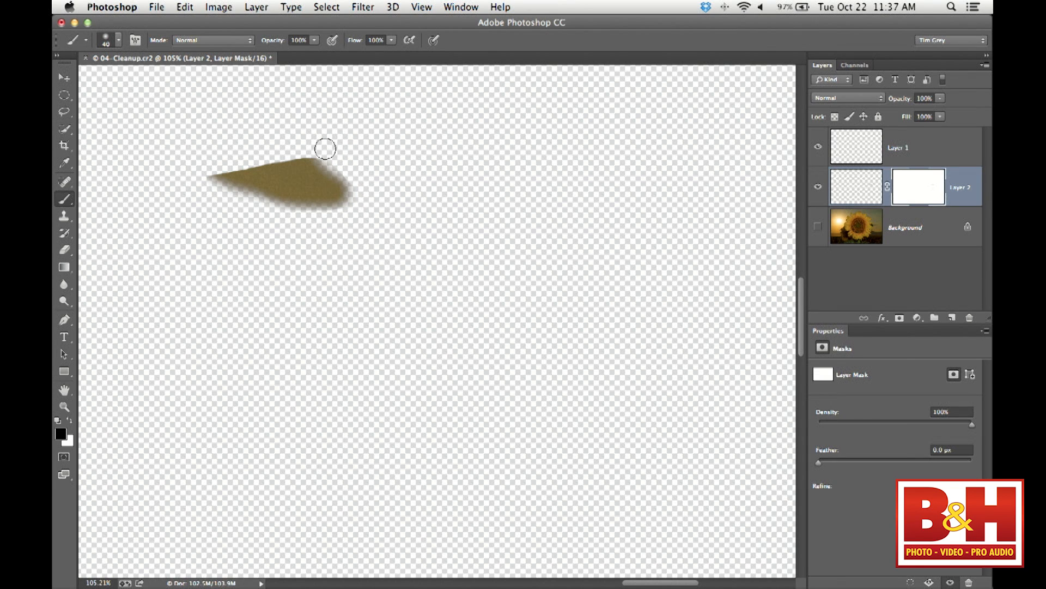
left_click(818, 227)
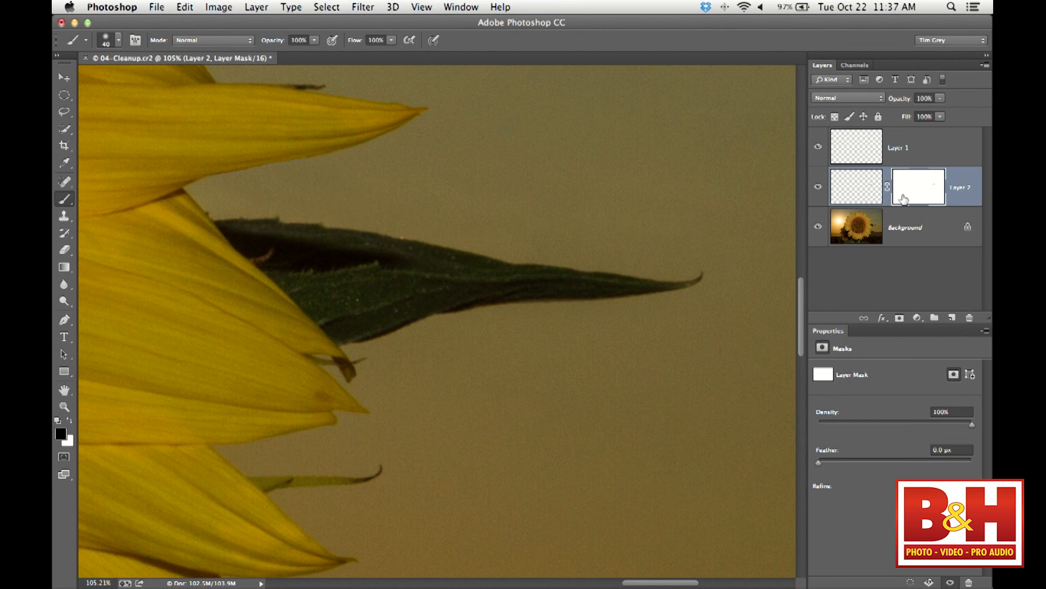
left_click(921, 192, "shift")
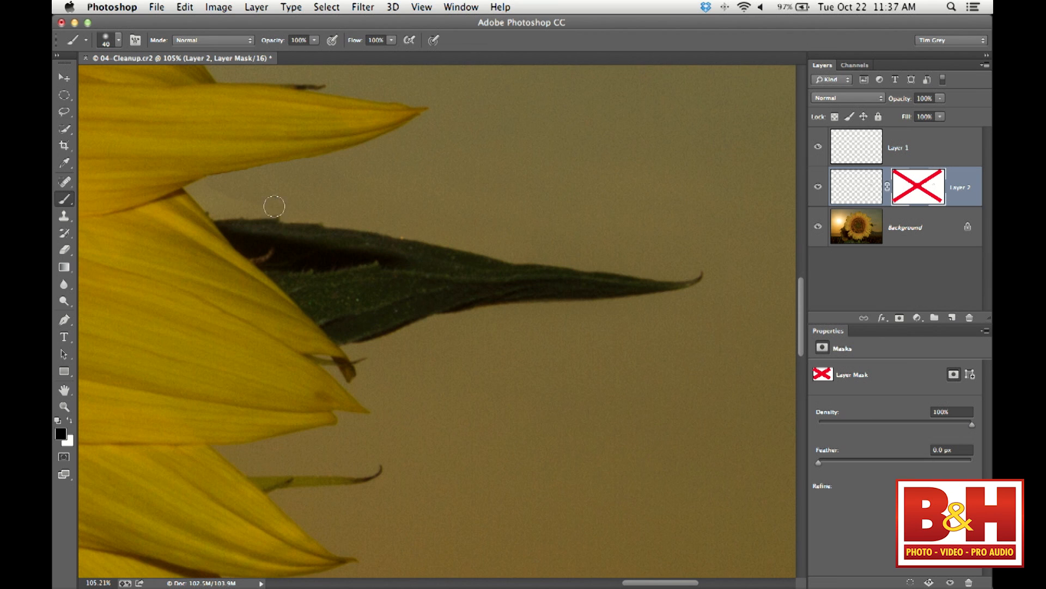
left_click(917, 184, "shift")
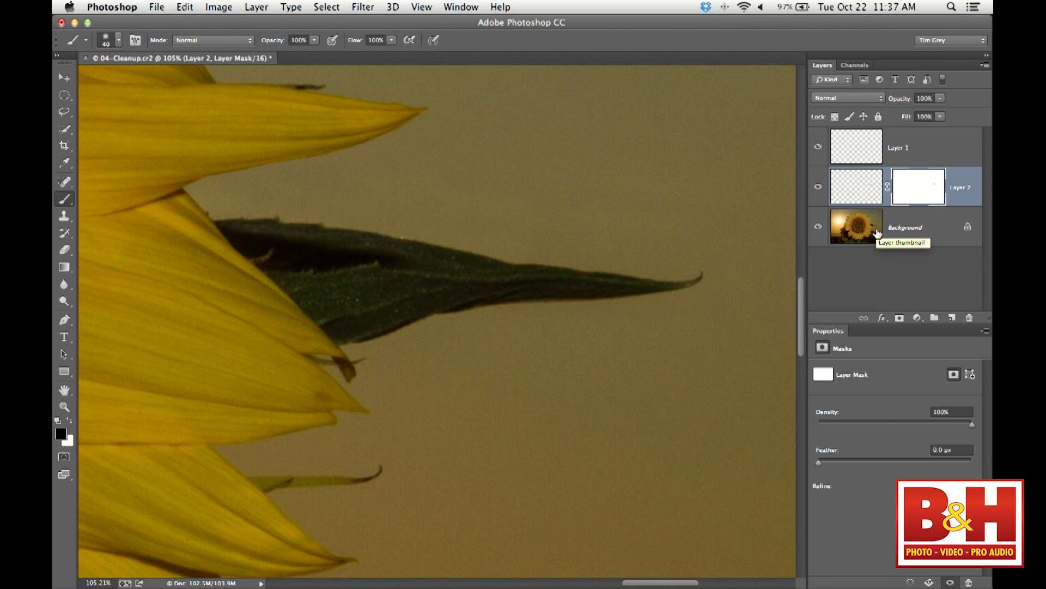
Add a Levels adjustment layer clipped to Layer 2 and set its midtone value to 1.02 to match the surrounding sky.
left_click(918, 318)
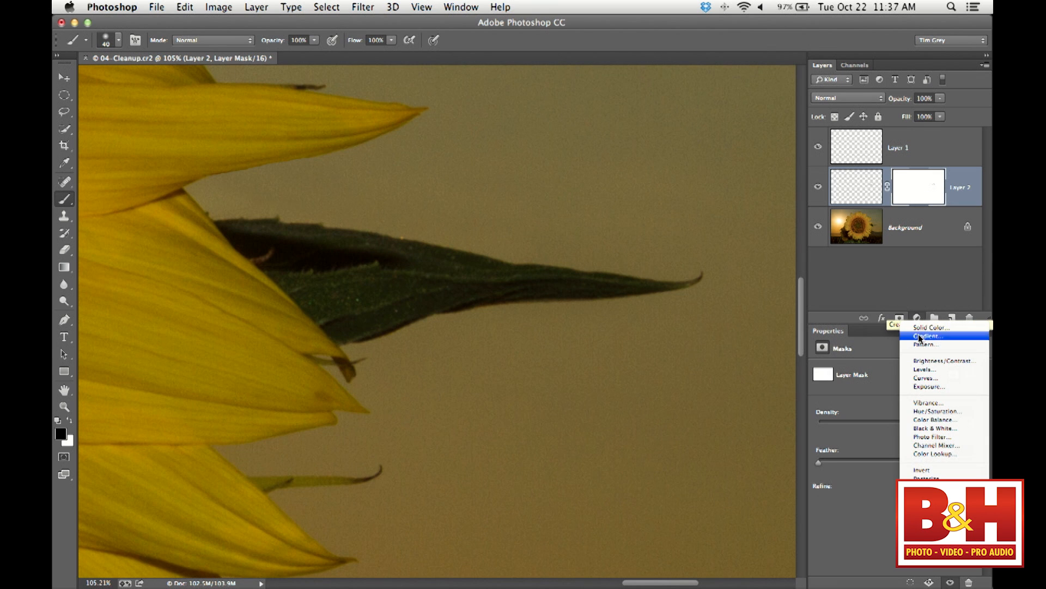
left_click(920, 369)
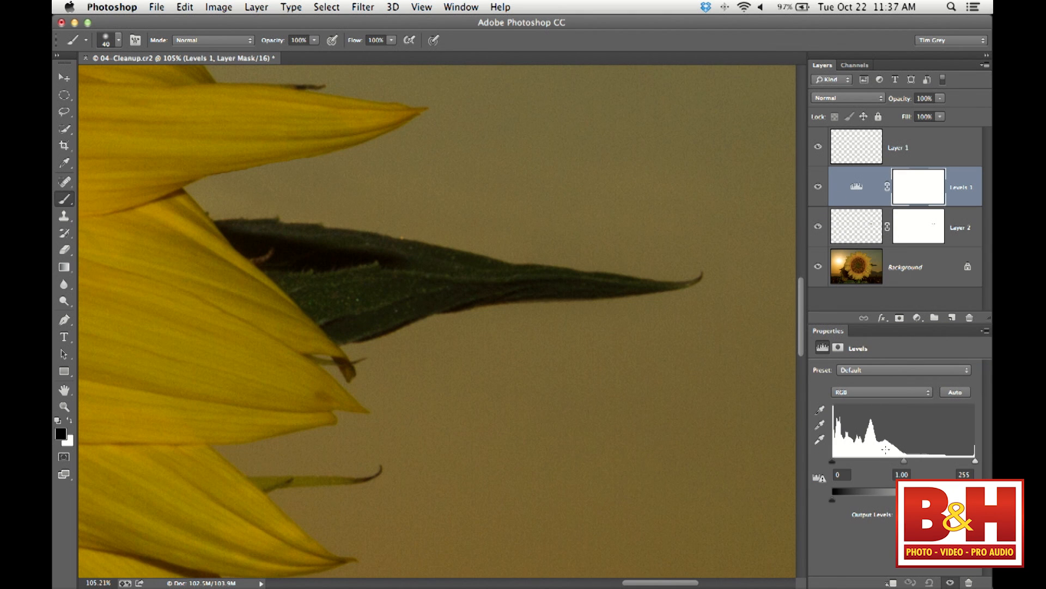
left_click_drag(902, 465, 923, 464)
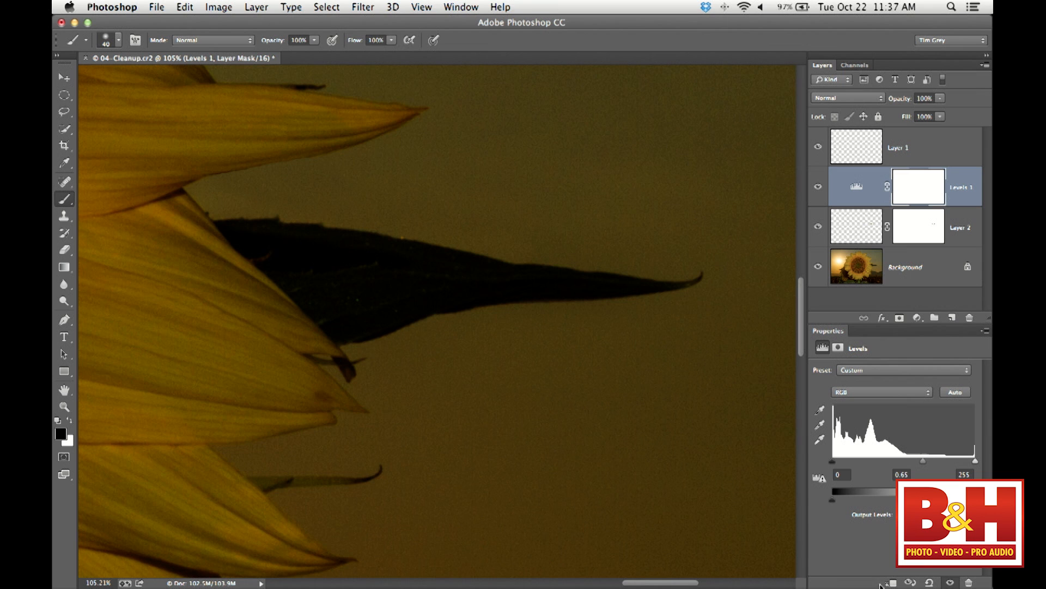
left_click(892, 583)
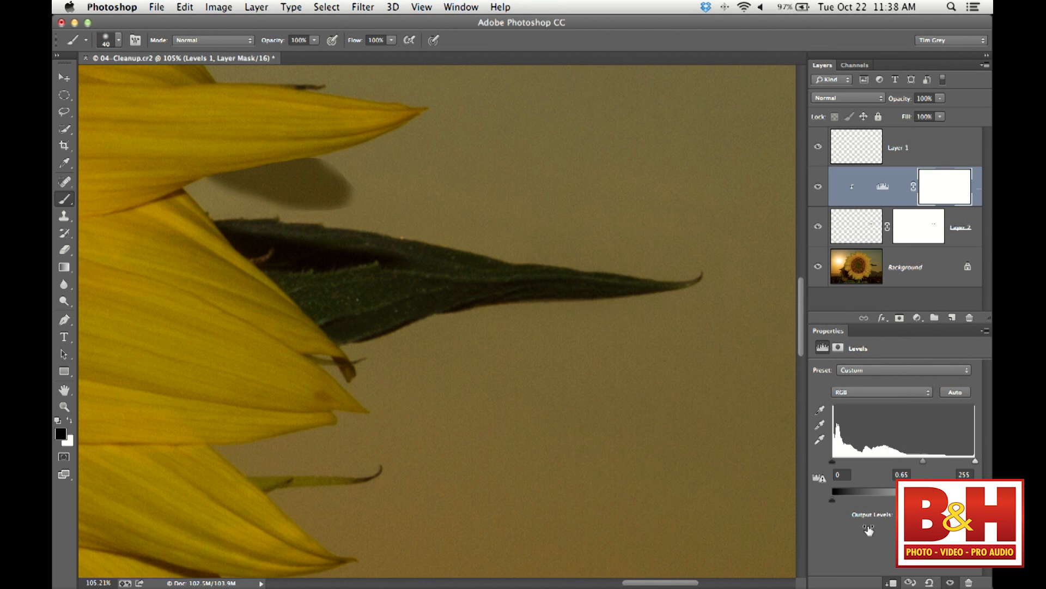
mouse_move(924, 464)
left_mouse_down()
mouse_move(883, 460)
mouse_move(963, 467)
mouse_move(889, 459)
mouse_move(954, 460)
mouse_move(917, 465)
left_mouse_up()
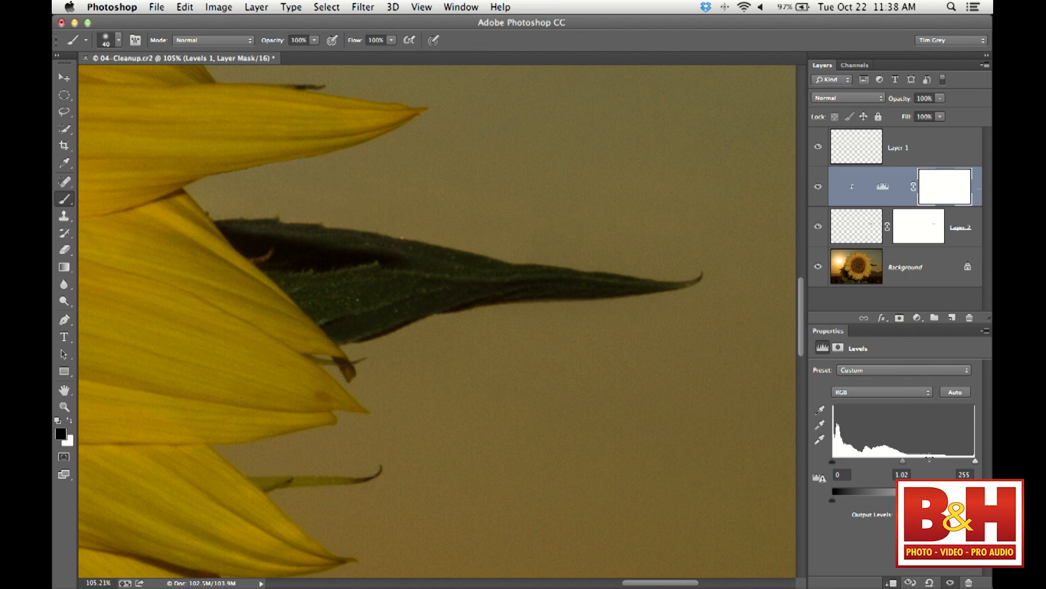
On Layer 1, spot-heal the smudges in the orange sky and on the hill at size 60, and the small left-edge spot at size 30.
key("super+0")
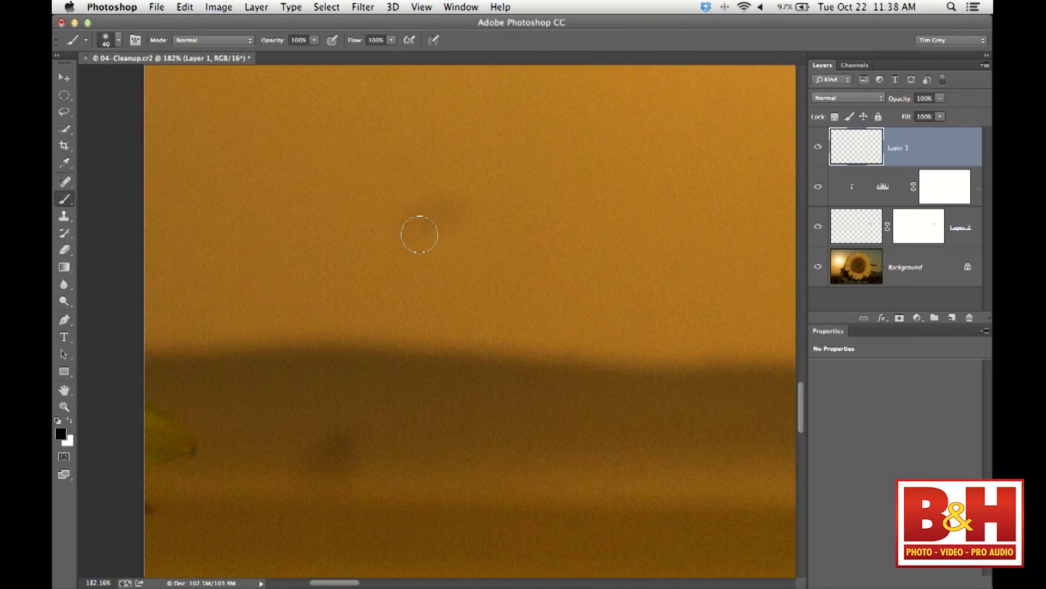
left_click(64, 182)
key("bracketright")
key("bracketright")
left_click_drag(395, 226, 468, 210)
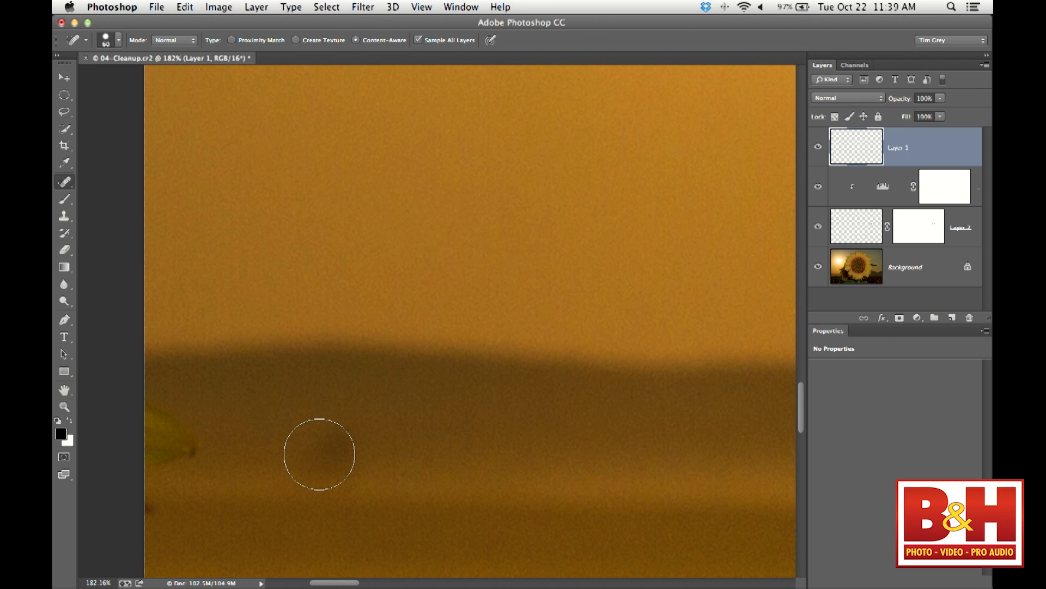
left_click_drag(316, 451, 338, 451)
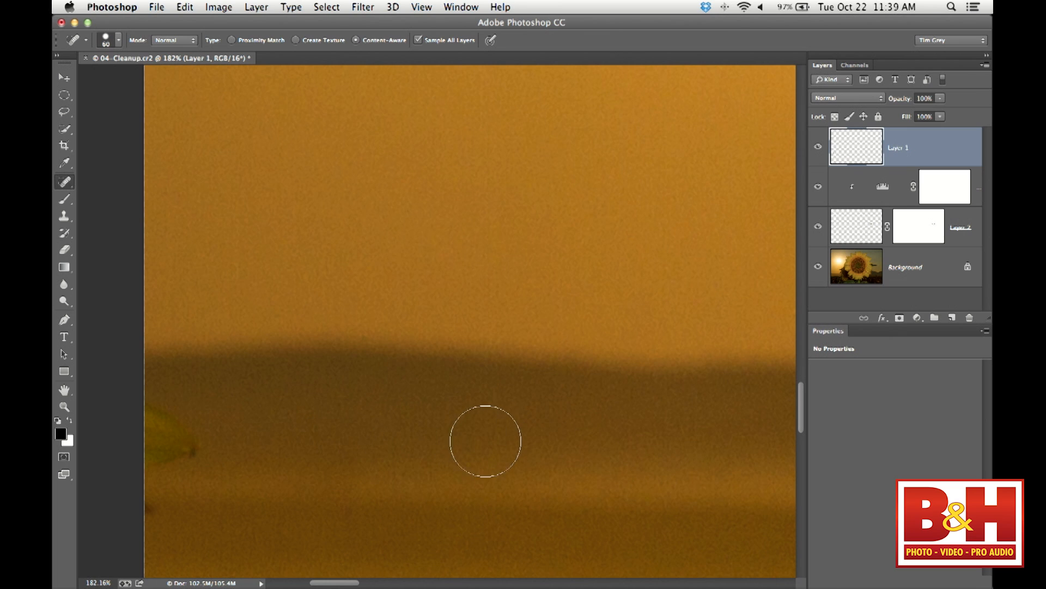
key("bracketleft")
key("bracketleft")
key("bracketleft")
left_click(149, 509)
Remove the bright spot in the golden sky above the hills with a Spot Healing Brush stroke at size 30.
left_click_drag(429, 251, 427, 392)
left_click_drag(438, 235, 458, 494)
left_click_drag(654, 137, 612, 384)
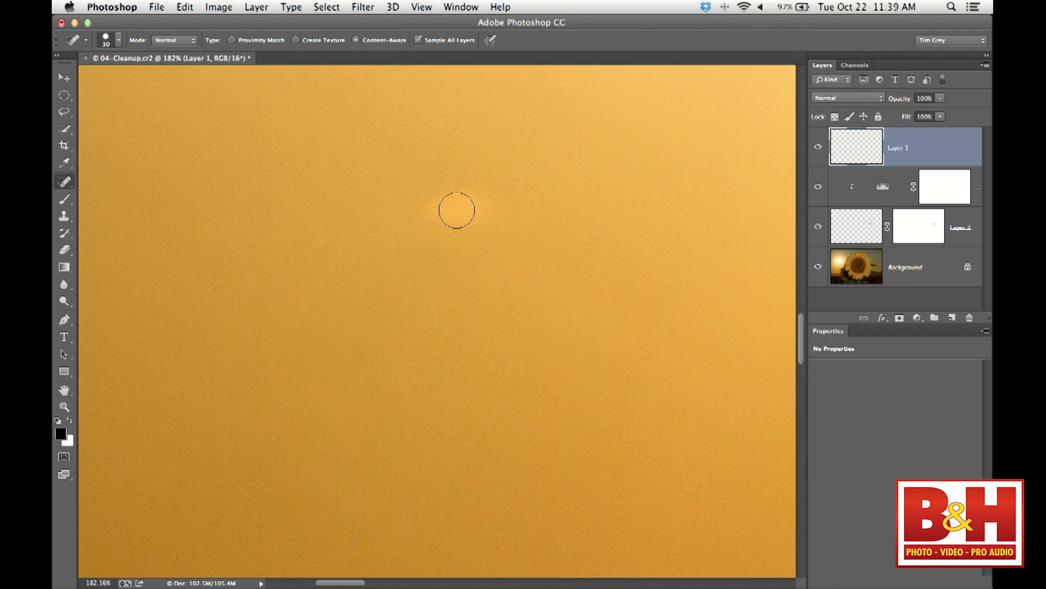
left_click_drag(442, 206, 485, 207)
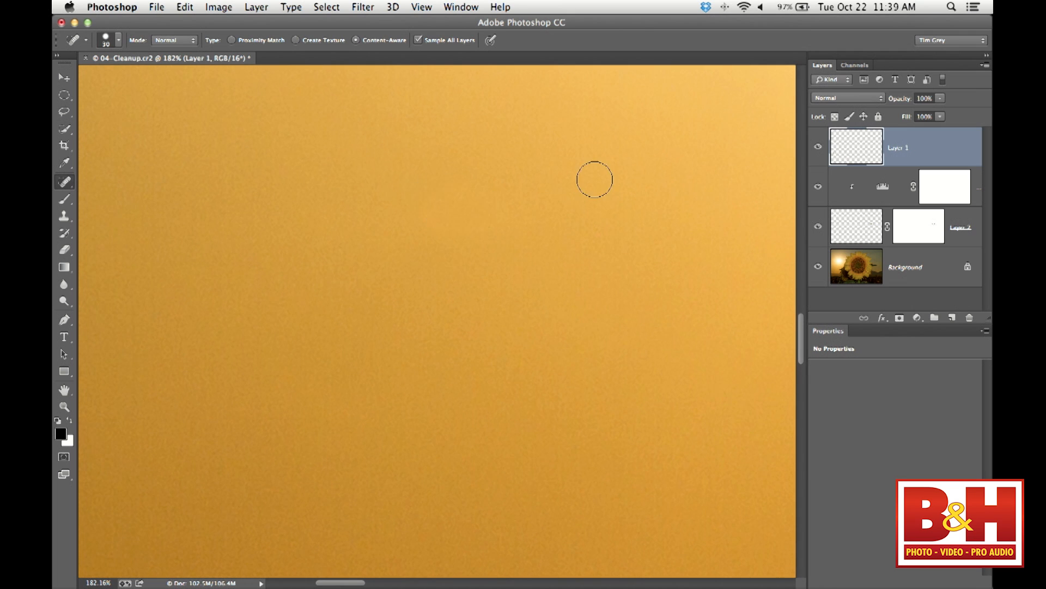
Examine the sky at 100%, from the area around the sun across the petal tips to the photo's right edge, for remaining blemishes.
key("super+1")
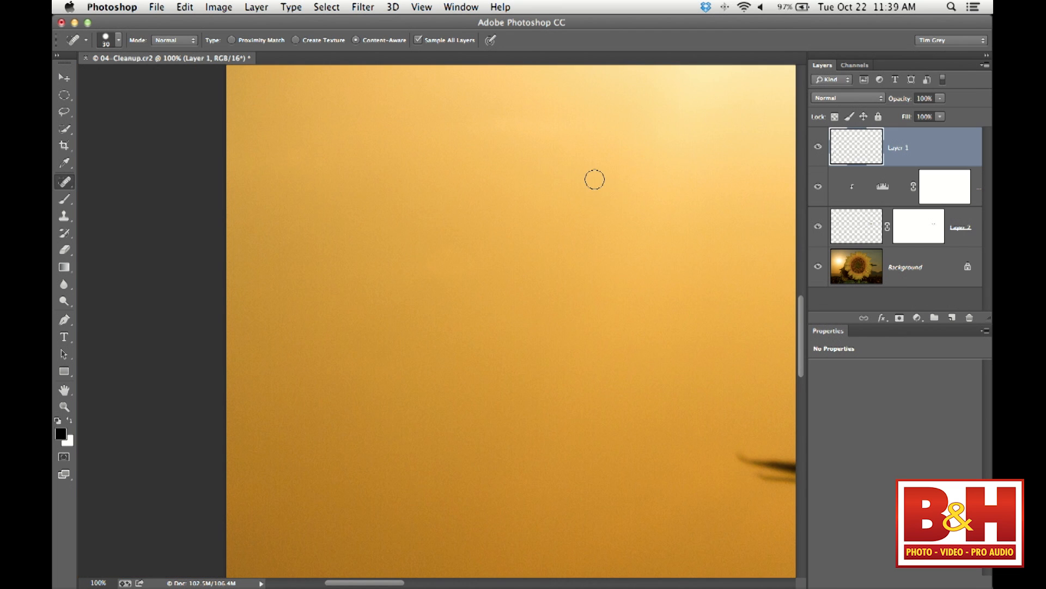
left_click_drag(595, 180, 590, 309)
left_click_drag(640, 115, 567, 241)
left_click_drag(560, 196, 572, 376)
left_click_drag(580, 267, 502, 396)
left_click_drag(641, 275, 627, 420)
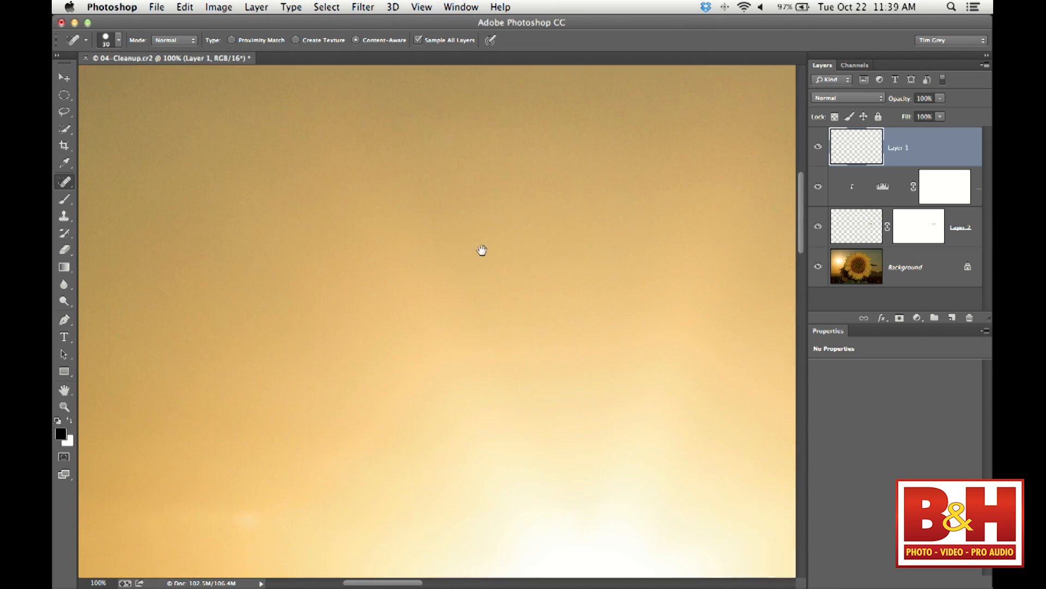
left_click_drag(482, 250, 557, 346)
left_click_drag(569, 283, 584, 357)
left_click_drag(612, 261, 425, 318)
left_click_drag(575, 293, 491, 339)
left_click_drag(574, 315, 305, 276)
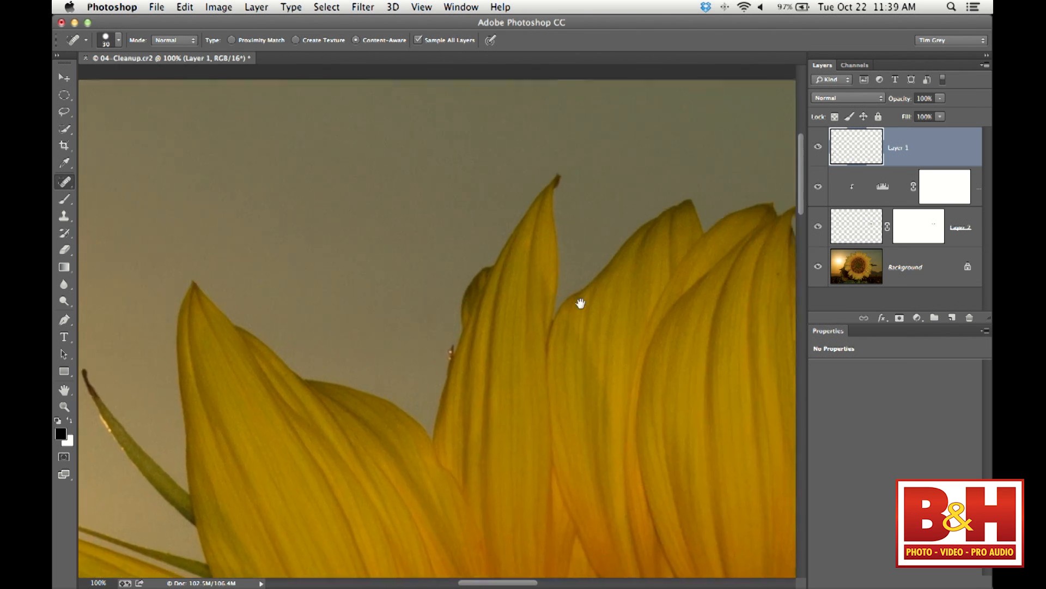
left_click_drag(584, 303, 339, 315)
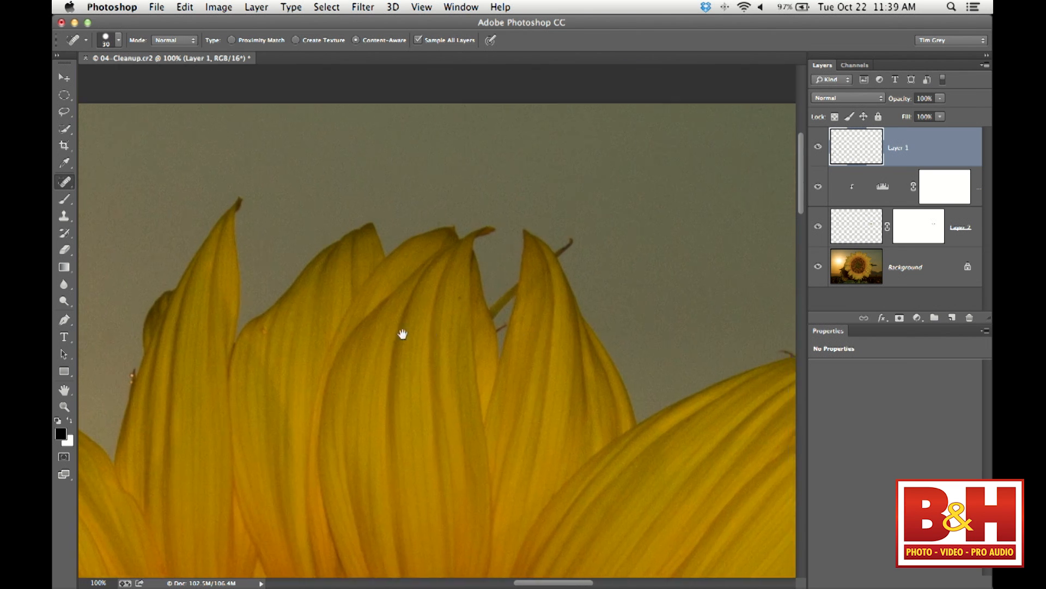
left_click_drag(434, 336, 360, 331)
left_click_drag(490, 335, 355, 299)
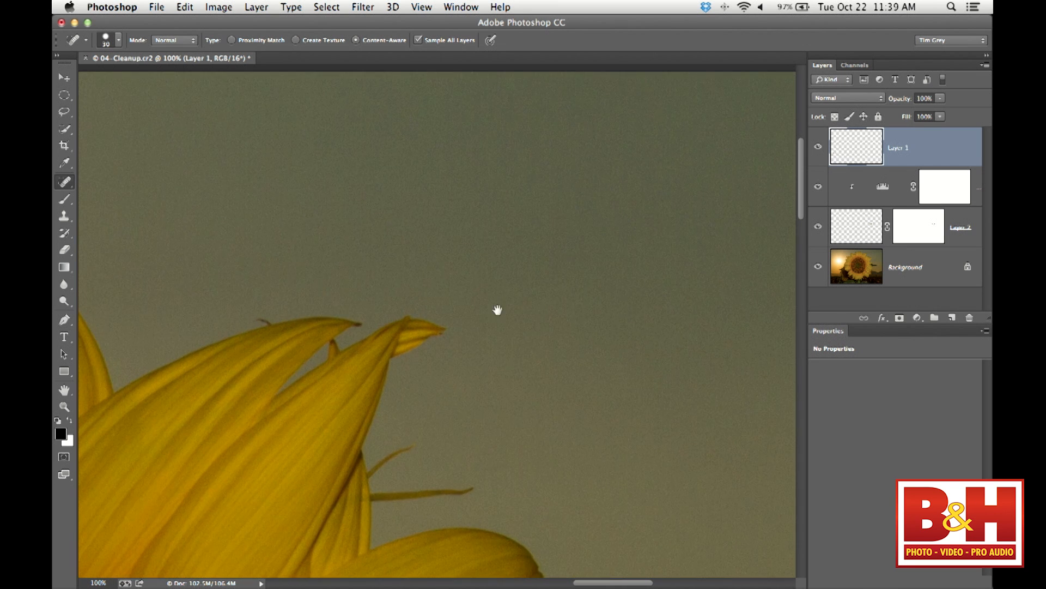
left_click_drag(509, 300, 376, 323)
left_click_drag(613, 341, 407, 352)
left_click_drag(454, 394, 533, 283)
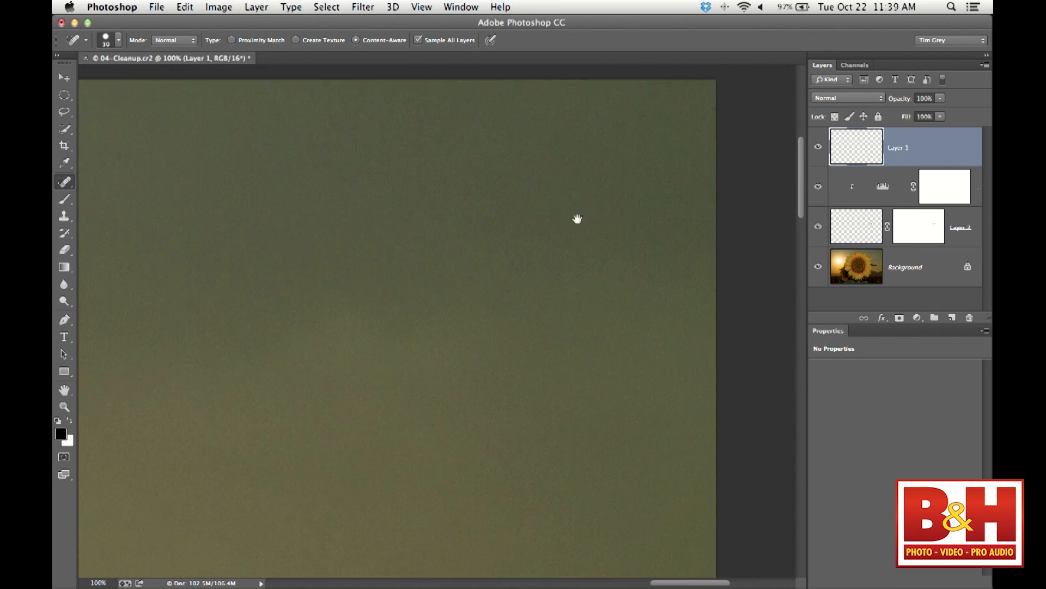
left_click_drag(437, 351, 496, 201)
left_click_drag(505, 257, 355, 226)
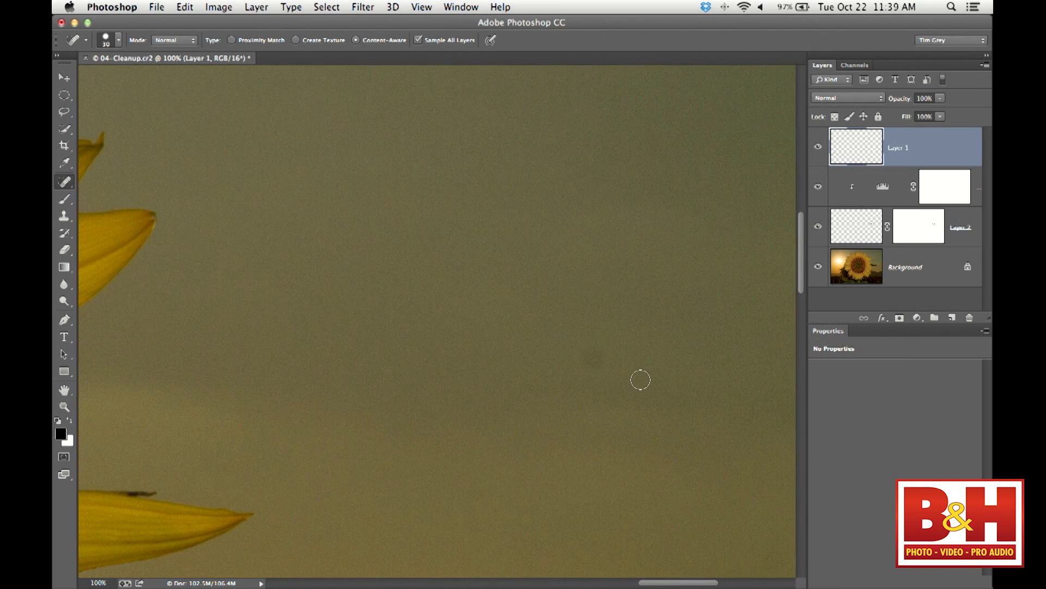
Remove the faint dark spot in the sky to the right of the sunflower with the Spot Healing Brush at size 50.
key("bracketright")
key("bracketright")
left_click(595, 359)
Remove the small dark streak on the mountain near the photo's right edge with the Spot Healing Brush at size 50.
left_click_drag(705, 479, 594, 306)
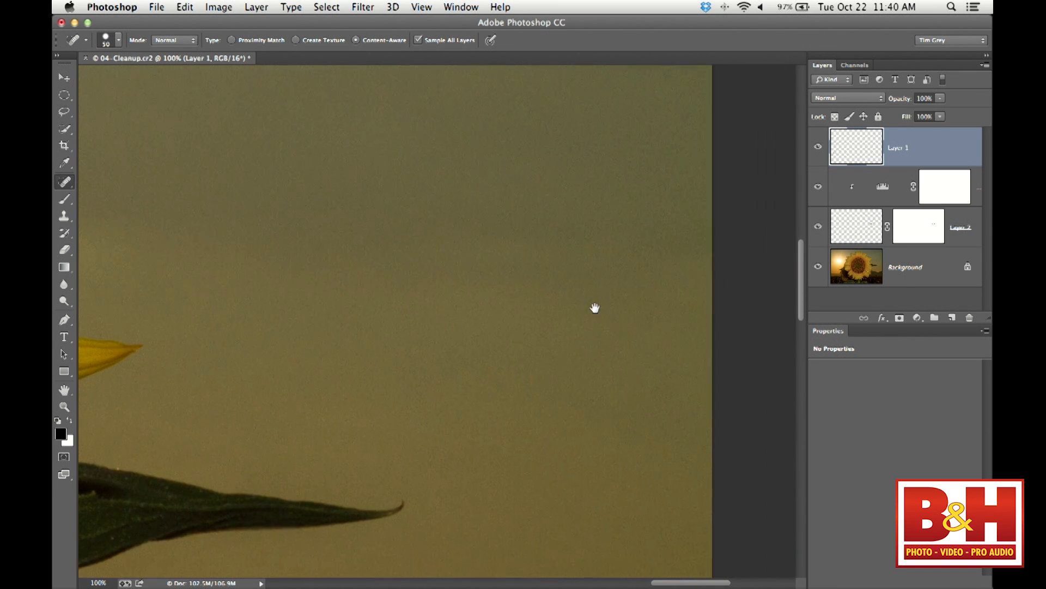
left_click_drag(615, 458, 687, 152)
left_click_drag(600, 420, 665, 212)
mouse_move(635, 369)
left_mouse_down()
mouse_move(576, 263)
mouse_move(573, 231)
left_mouse_up()
left_click_drag(607, 332, 614, 211)
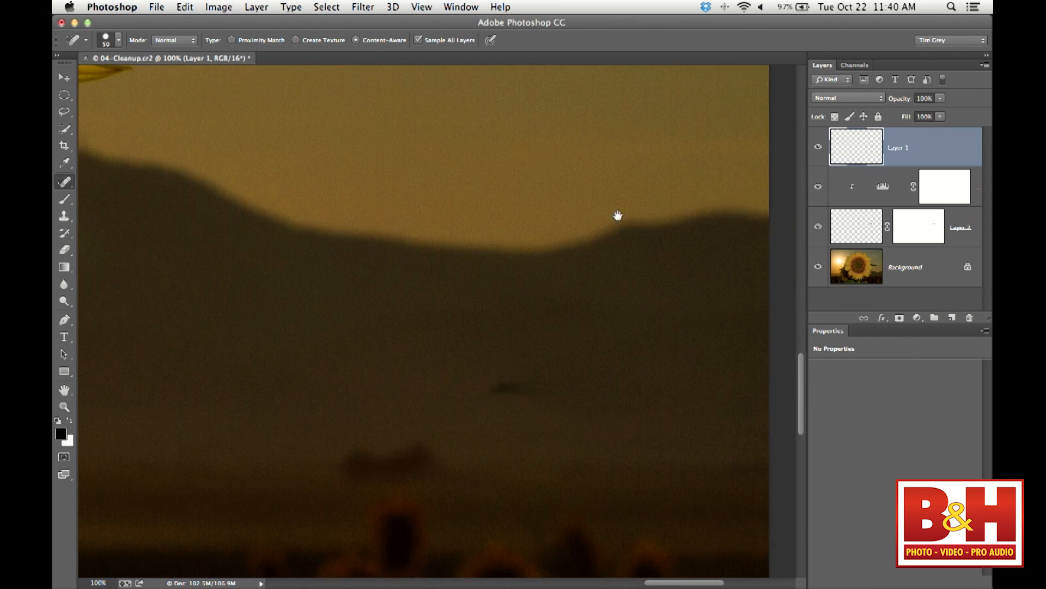
left_click_drag(496, 381, 526, 382)
Heal the dark reddish shape above the blurred background sunflowers and its leftover trace at size 70, and check the whole photo.
left_click_drag(529, 418, 541, 243)
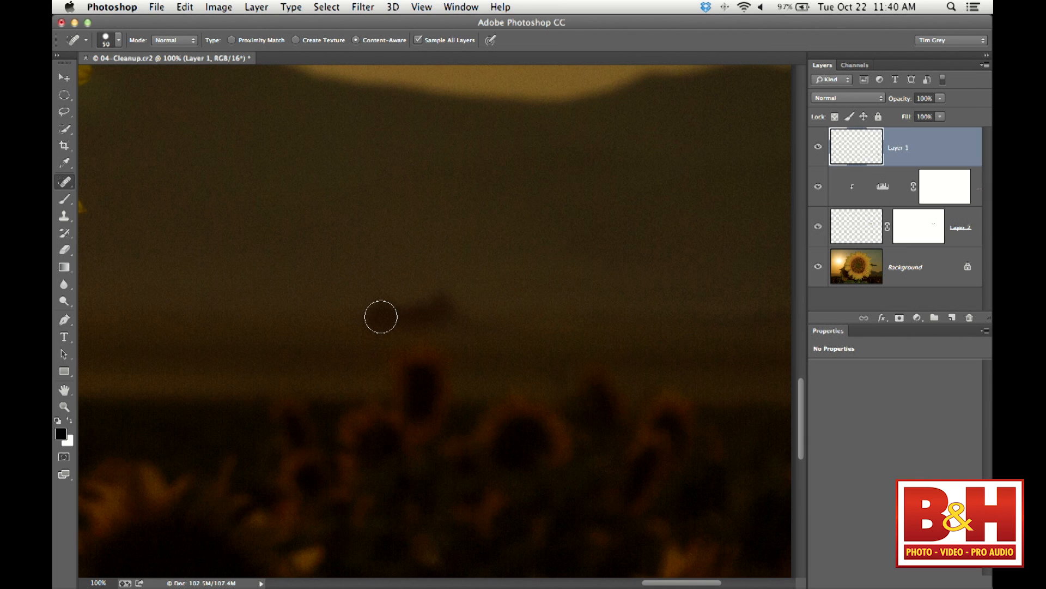
key("bracketright")
key("bracketright")
left_click_drag(368, 316, 458, 313)
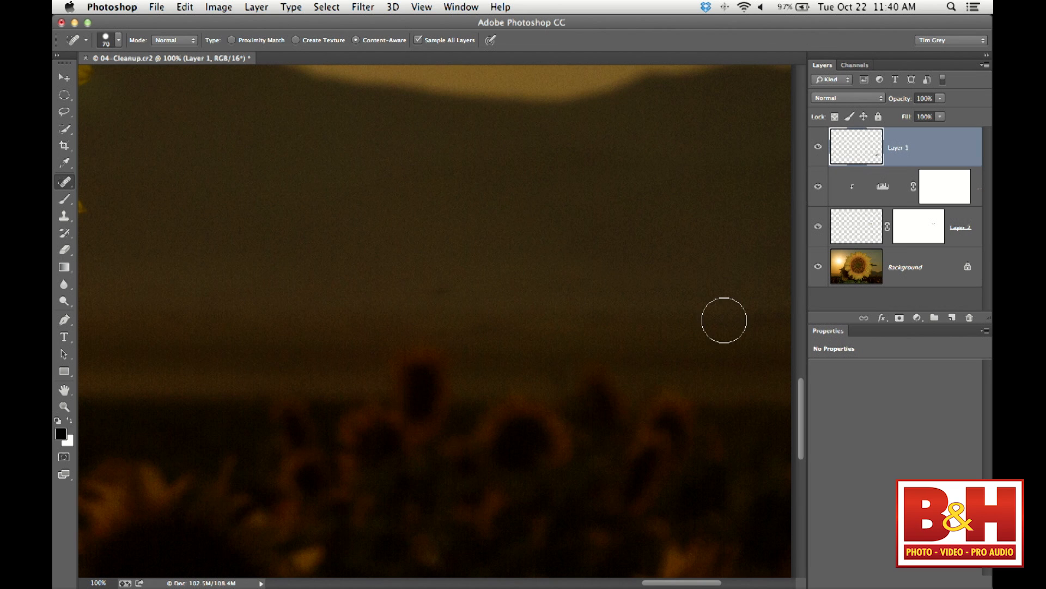
left_click(432, 284)
key("super+minus")
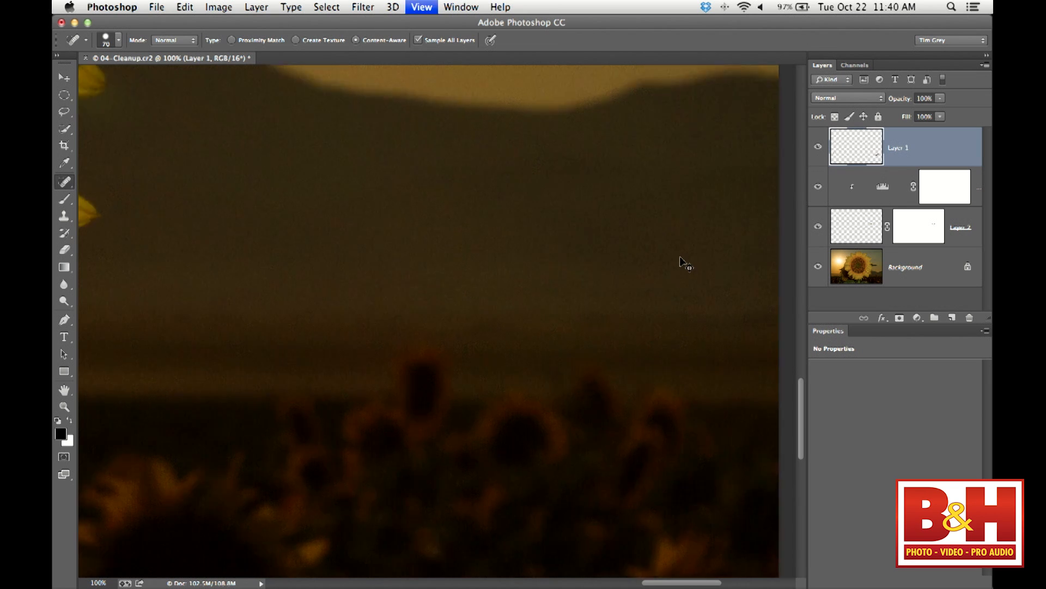
key("super+0")
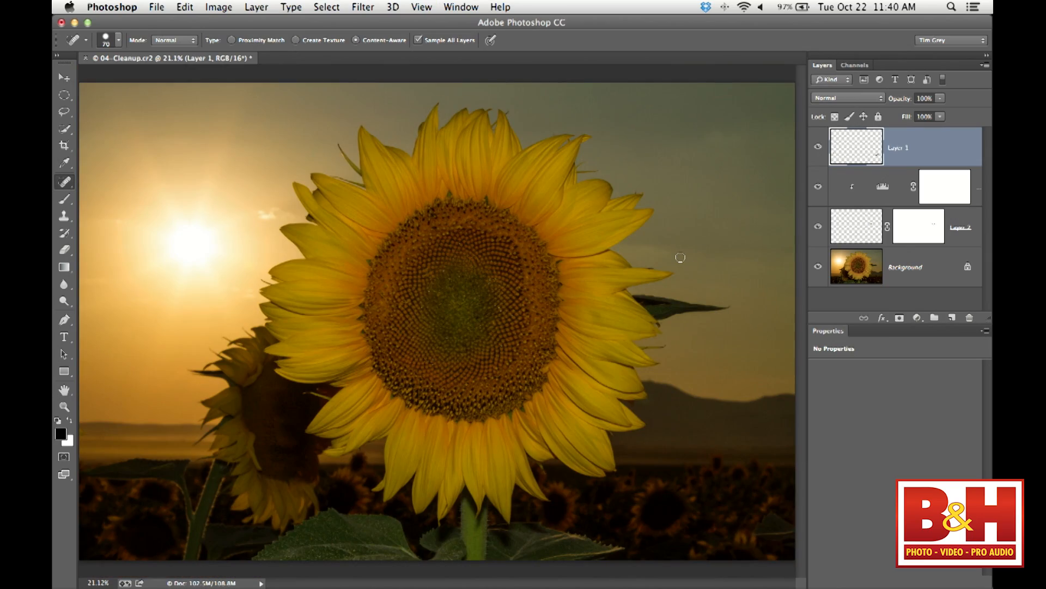
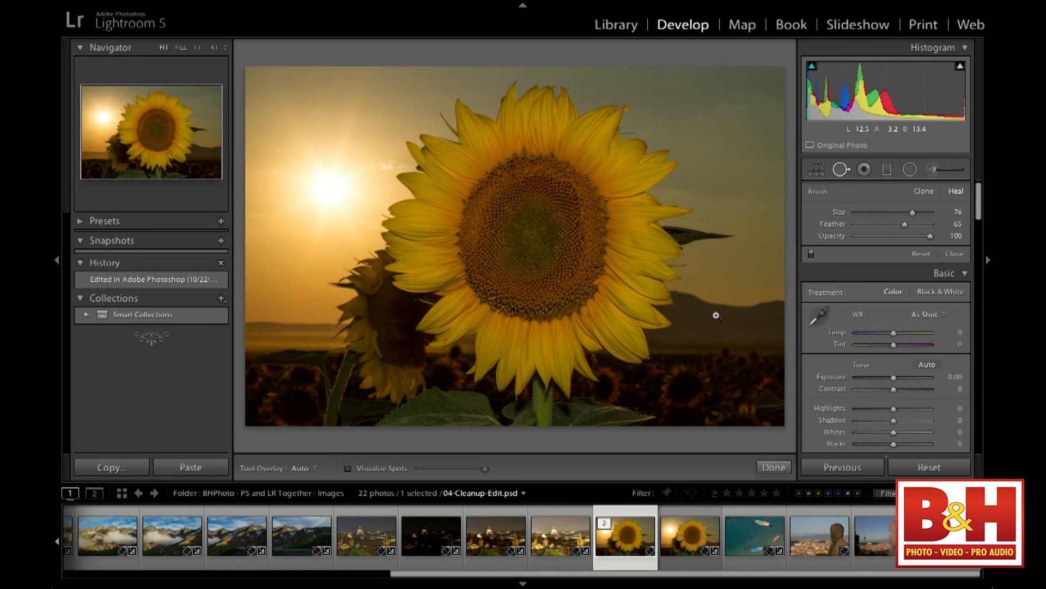
Open a copy of the boats photo 05-Creative_Effects.cr2 with Lightroom adjustments in Adobe Photoshop CS6.
left_click(750, 538)
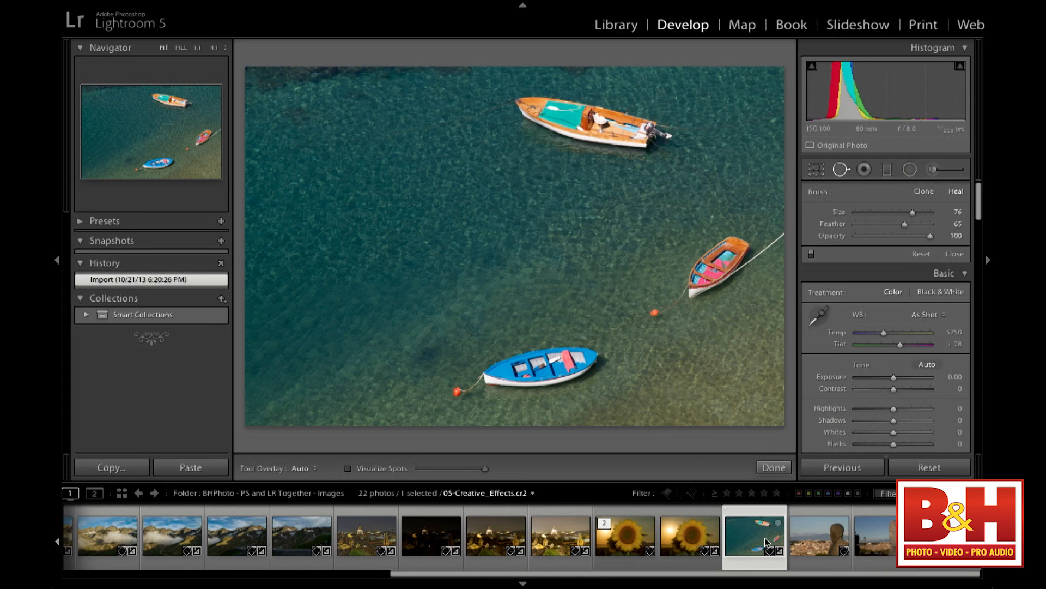
mouse_move(405, 3)
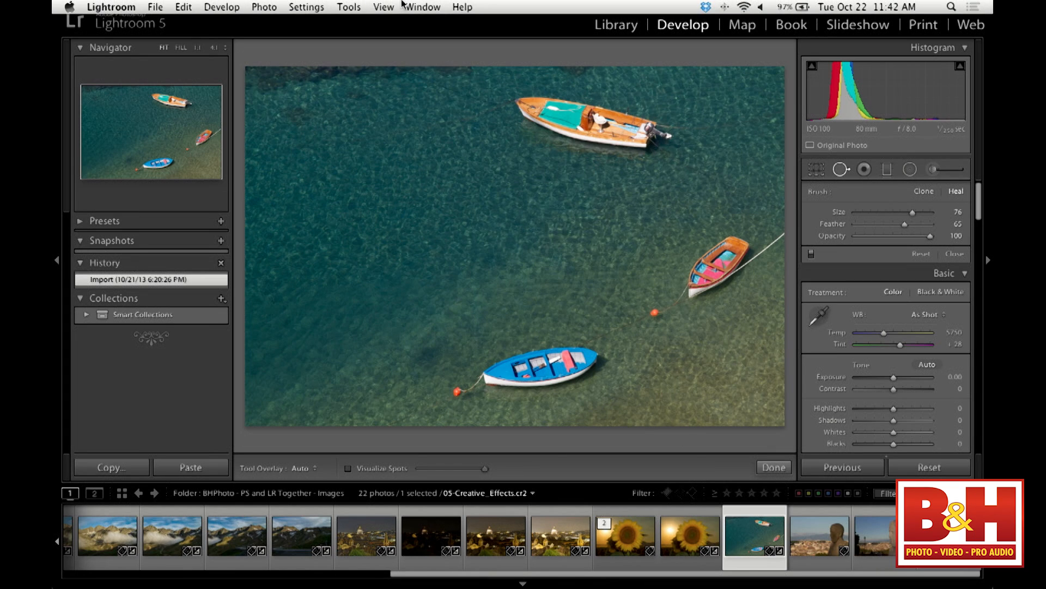
left_click(275, 8)
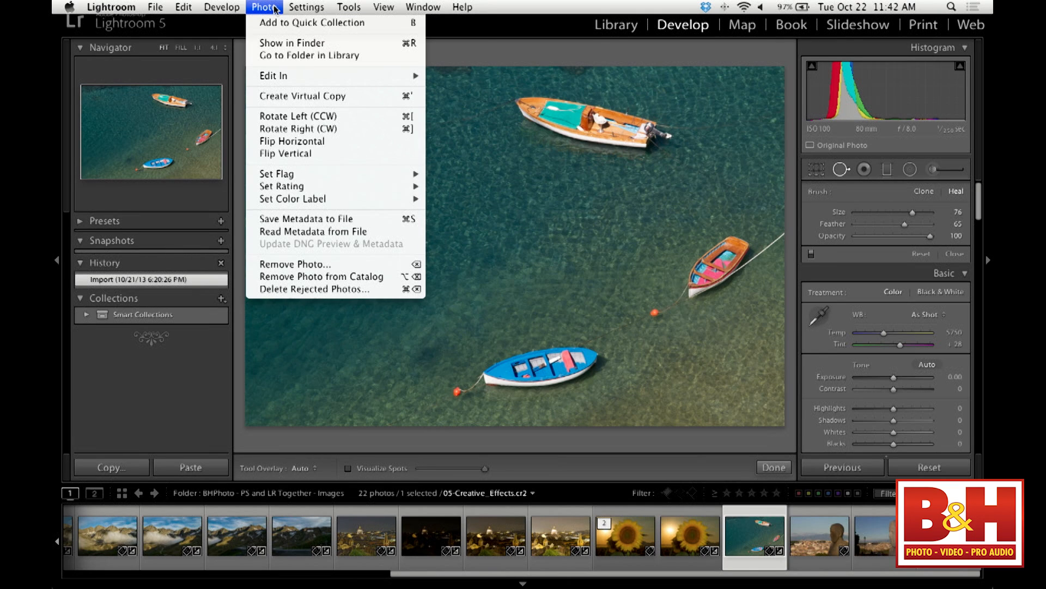
key("super+Tab")
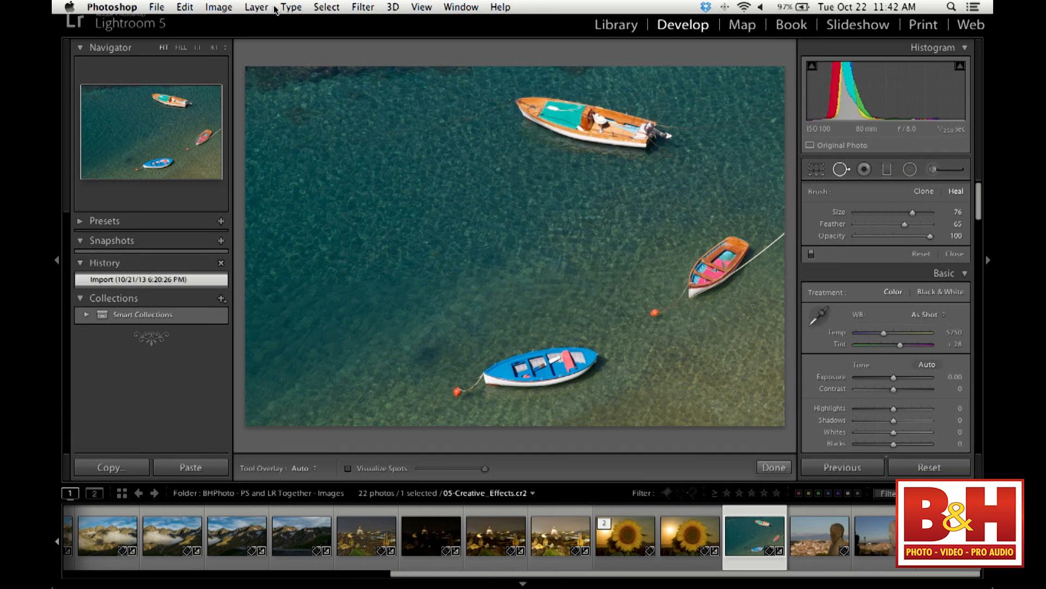
key("super+Tab")
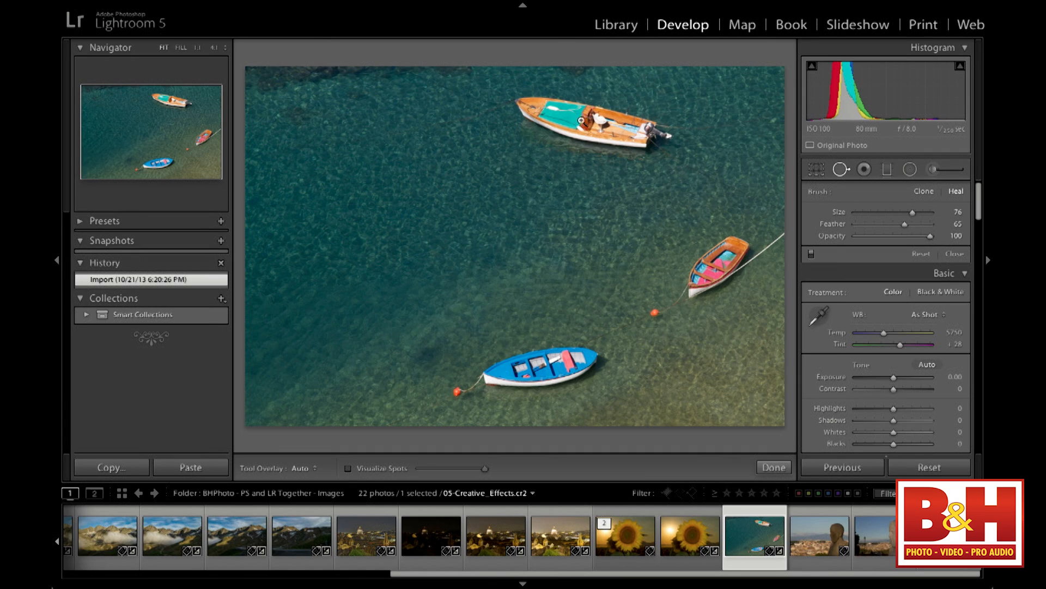
mouse_move(362, 3)
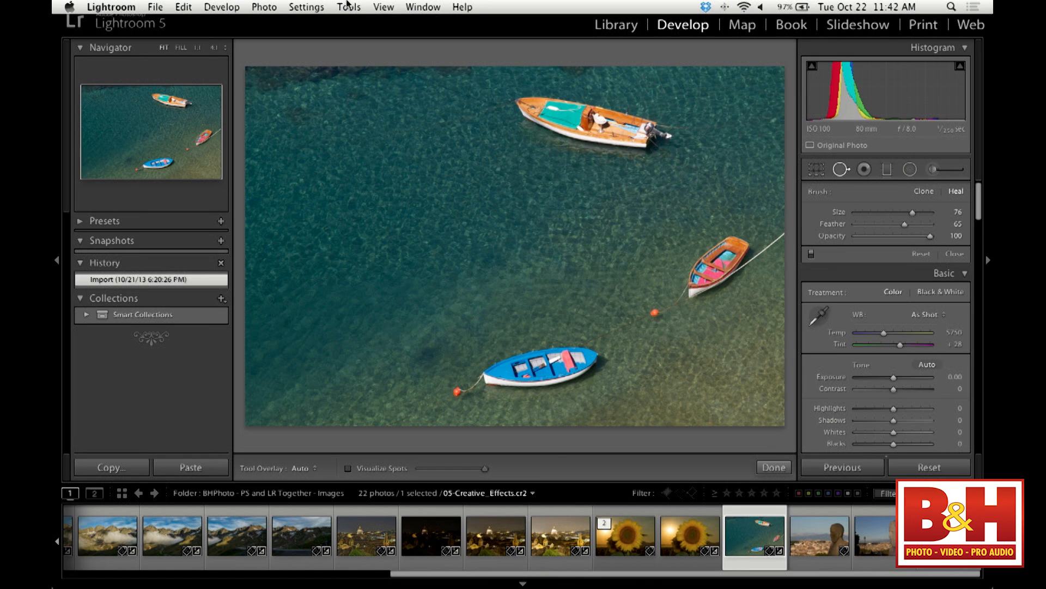
left_click(265, 7)
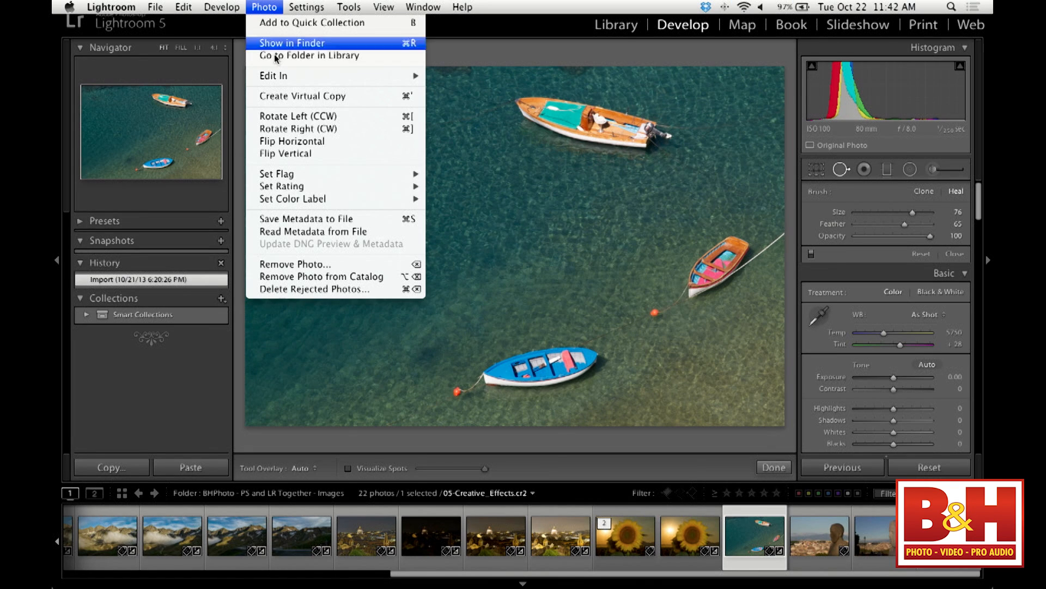
mouse_move(275, 76)
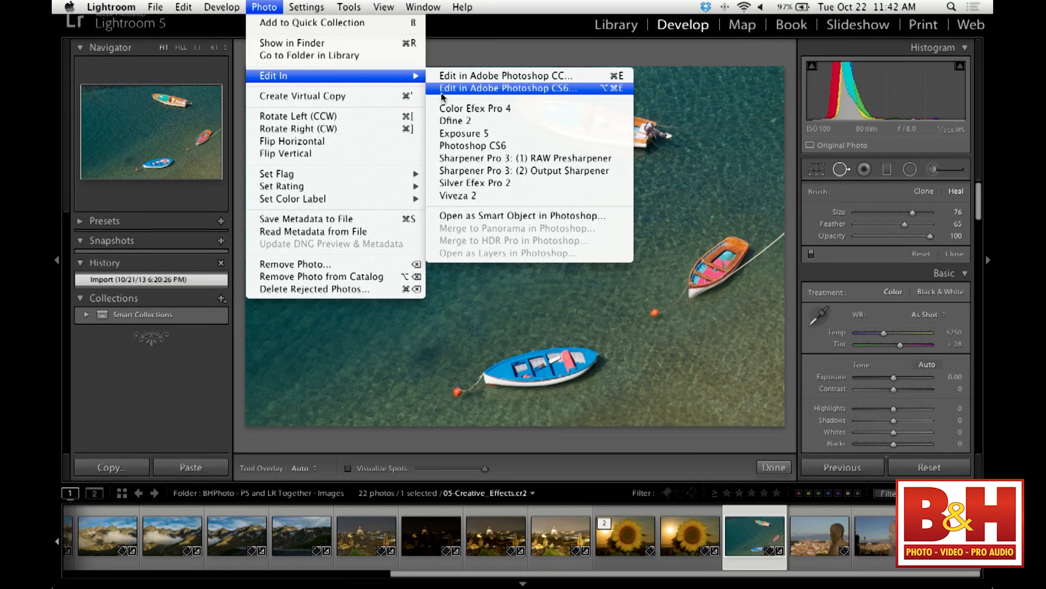
left_click(542, 90)
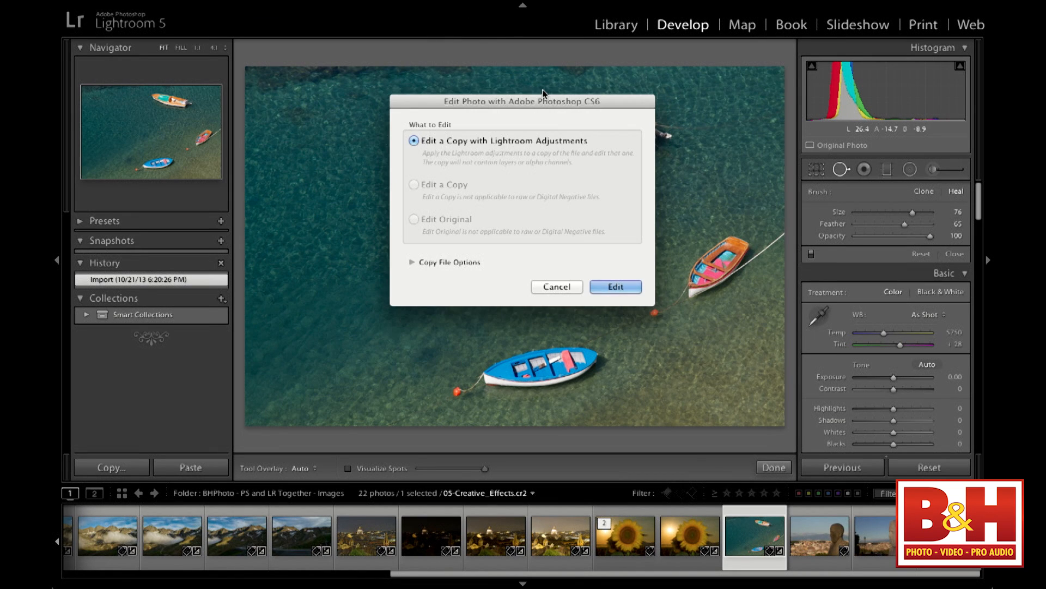
left_click(612, 286)
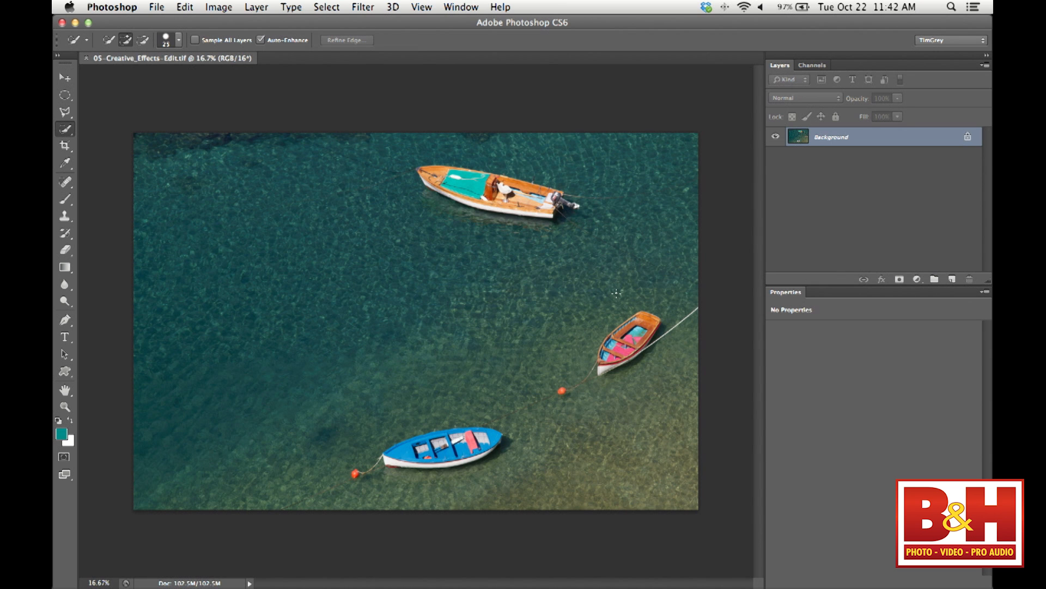
Duplicate the Background layer of the boats photo.
key("super+equal")
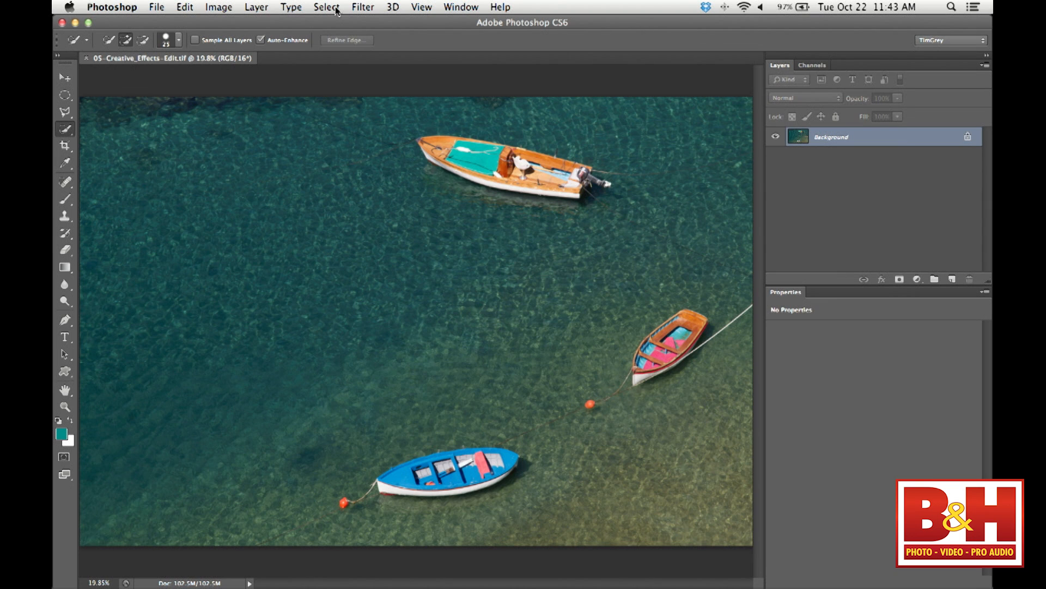
left_click(359, 7)
left_click(443, 68)
left_click_drag(800, 142, 954, 279)
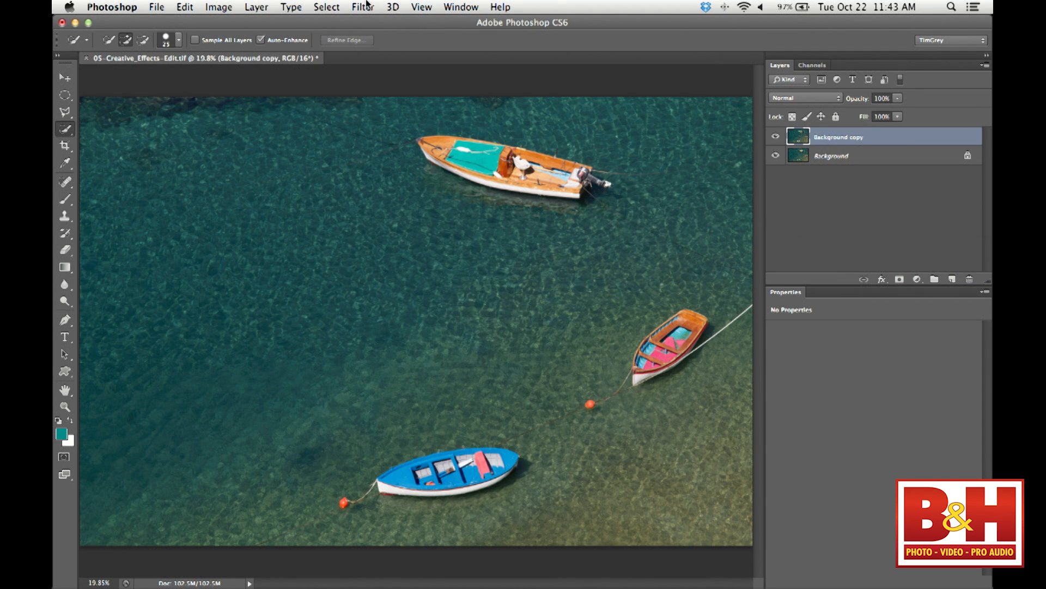
Try the Oil Paint filter on the duplicate layer with Stylization, Cleanliness and Scale at 10 and reduced Bristle Detail.
left_click(356, 8)
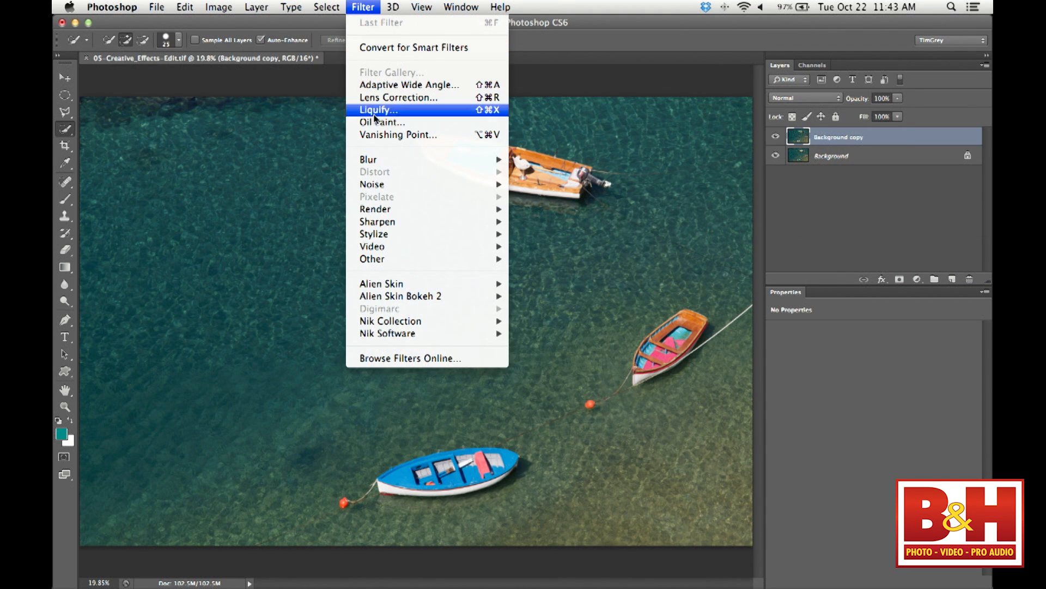
left_click(376, 124)
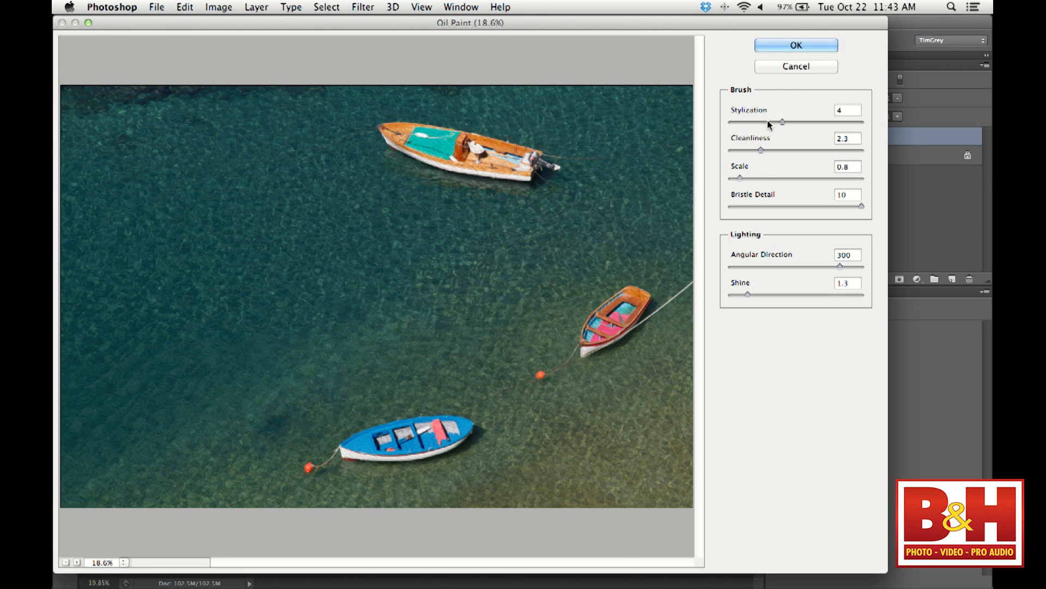
left_click_drag(781, 121, 870, 123)
left_click_drag(760, 150, 867, 151)
left_click_drag(747, 176, 924, 180)
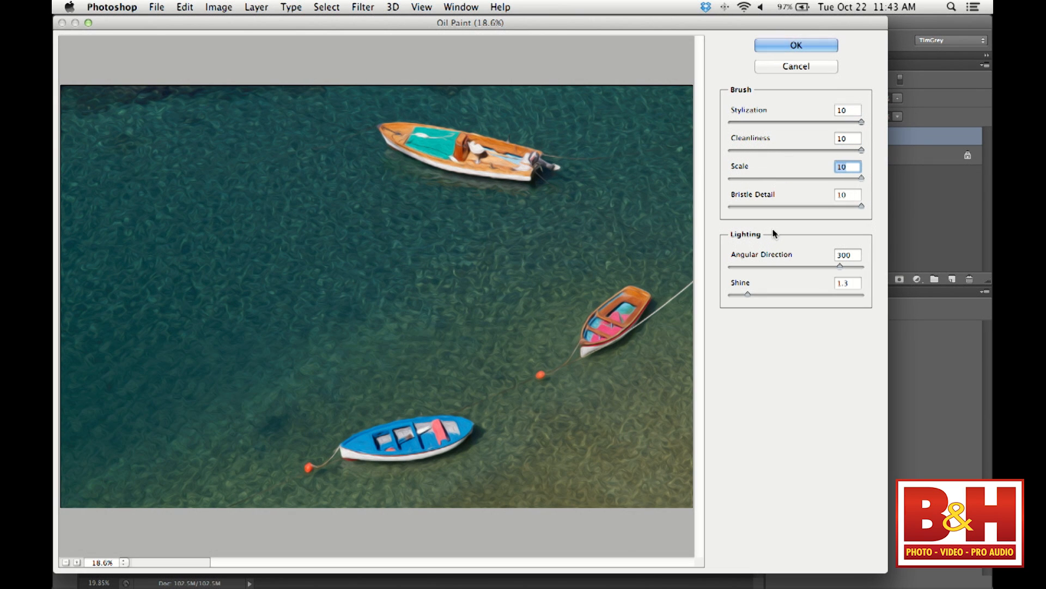
left_click_drag(862, 206, 728, 212)
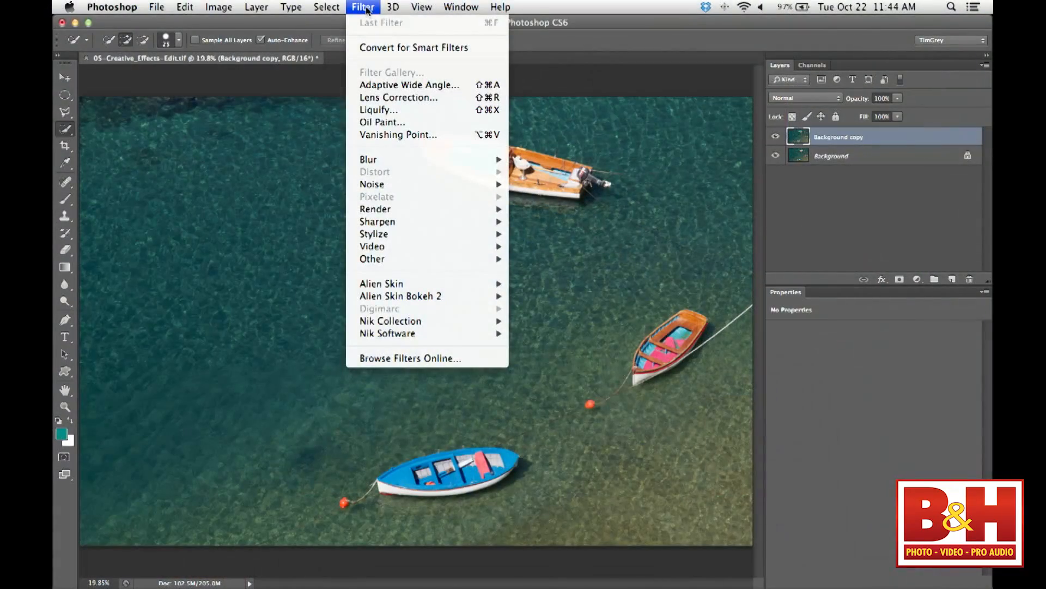
Start the Alien Skin Snap Art 3 filter on the duplicate layer and choose the Oil Paint preset Abstract - Thick Paint.
mouse_move(392, 284)
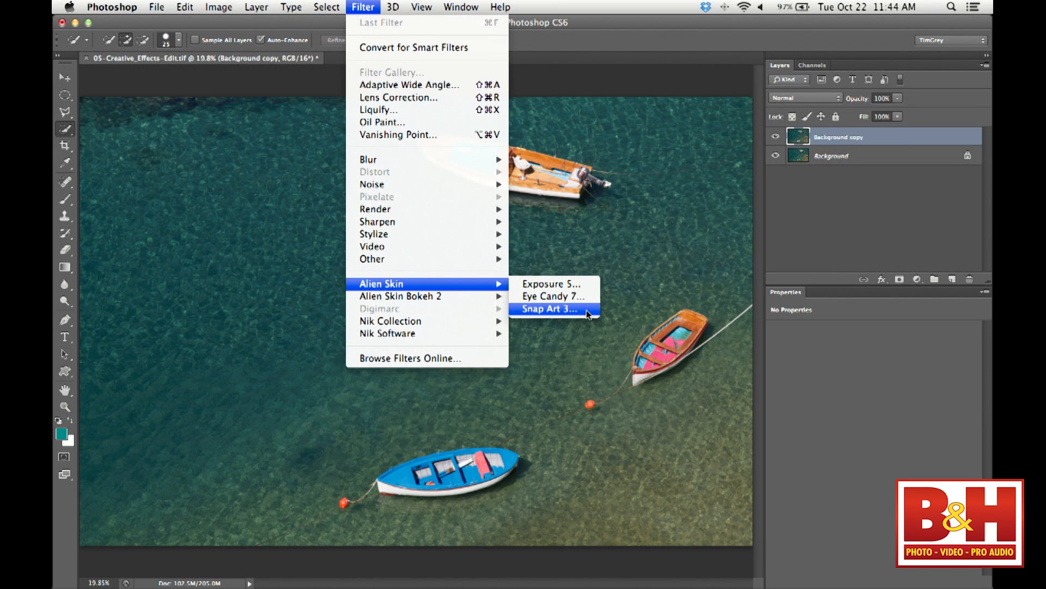
left_click(550, 308)
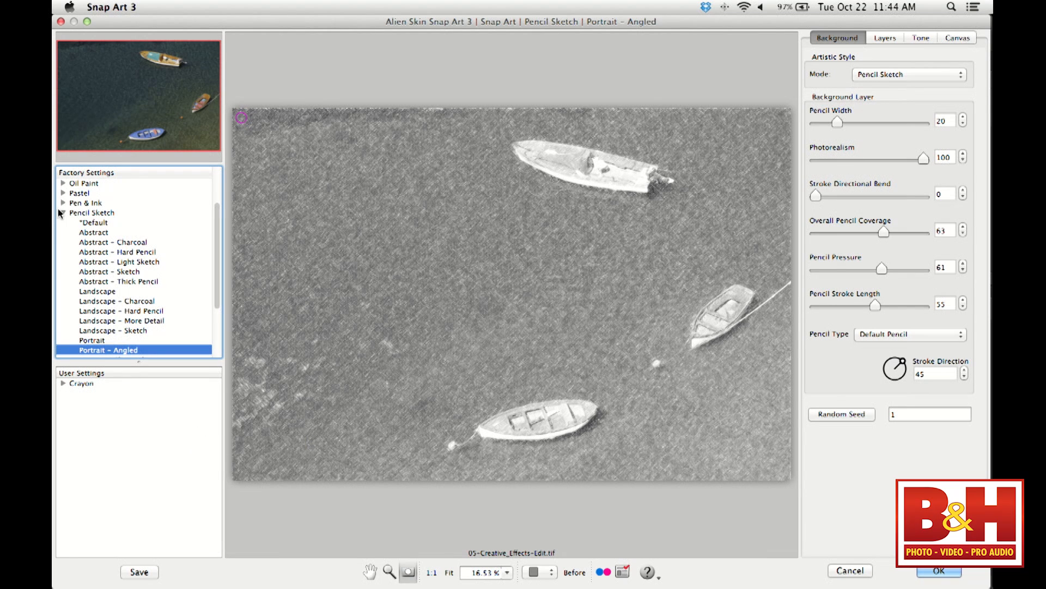
left_click(63, 184)
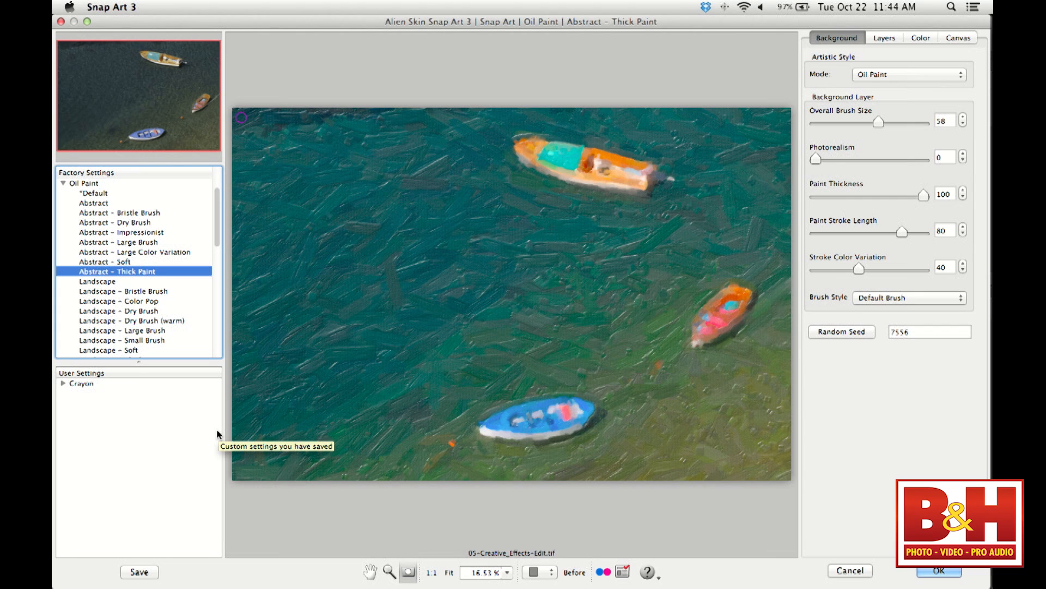
Try four new random seeds for the oil paint strokes and overall brush sizes of 95 and 9.
left_click(844, 337)
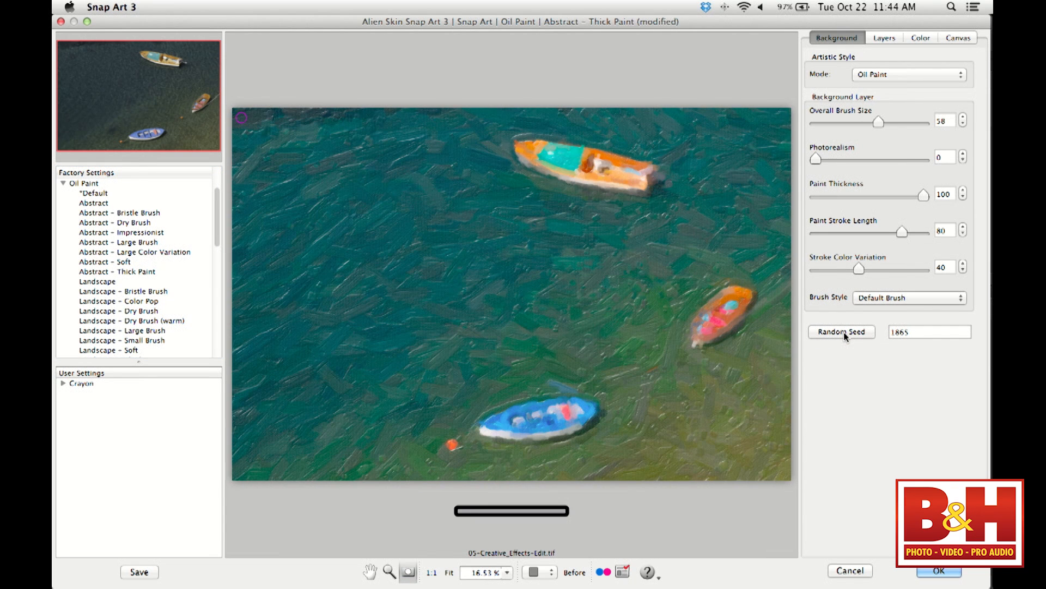
left_click(845, 337)
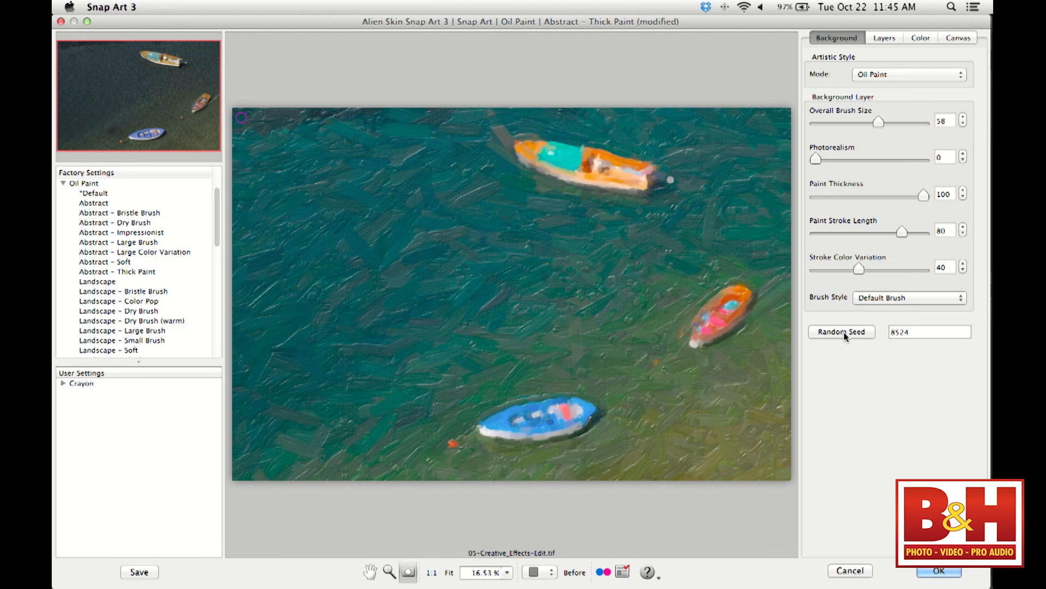
left_click(844, 332)
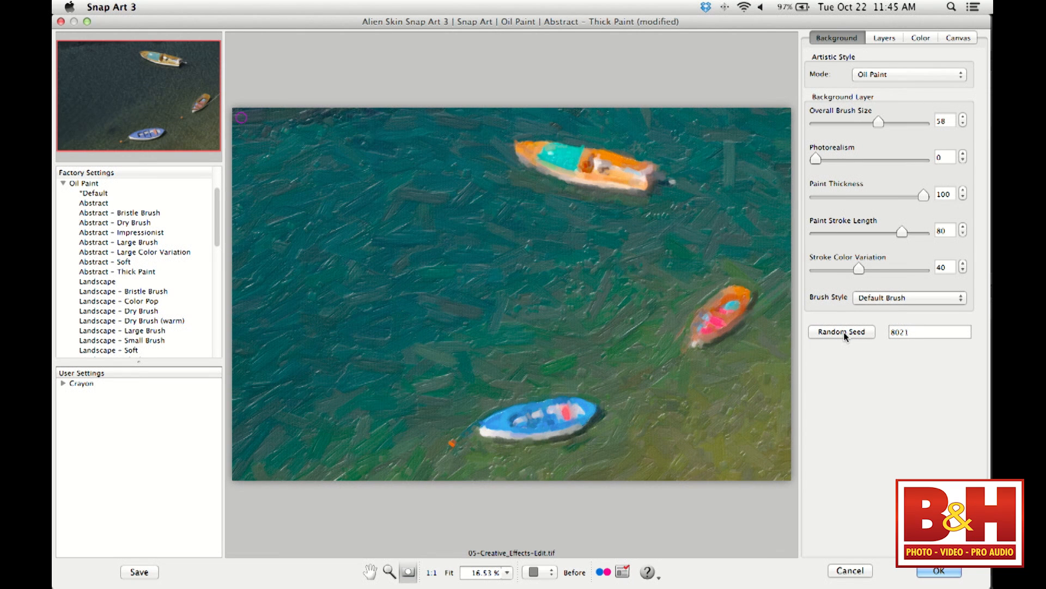
left_click(844, 332)
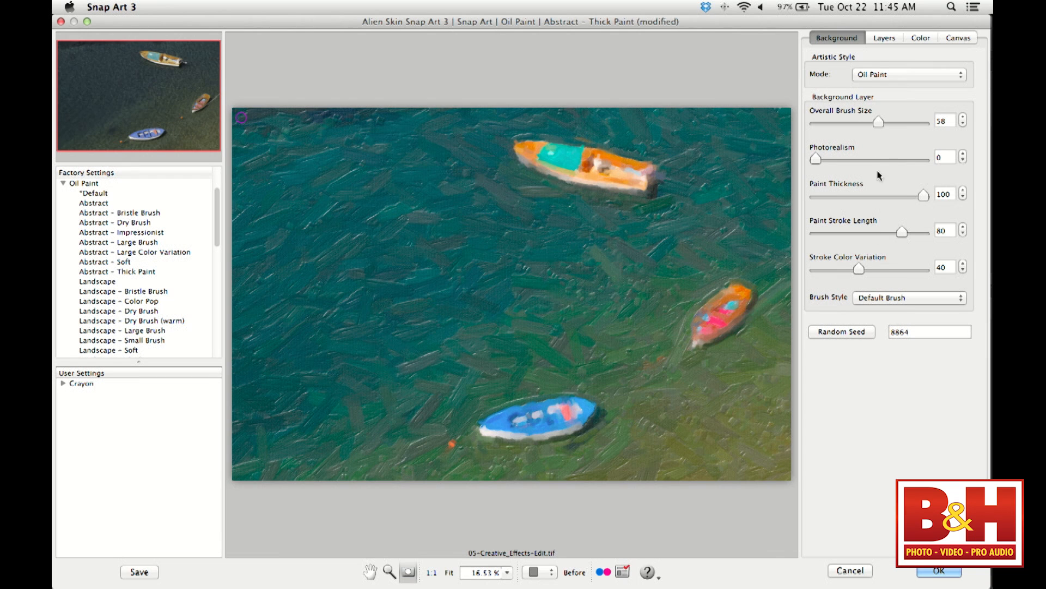
left_click_drag(878, 122, 918, 123)
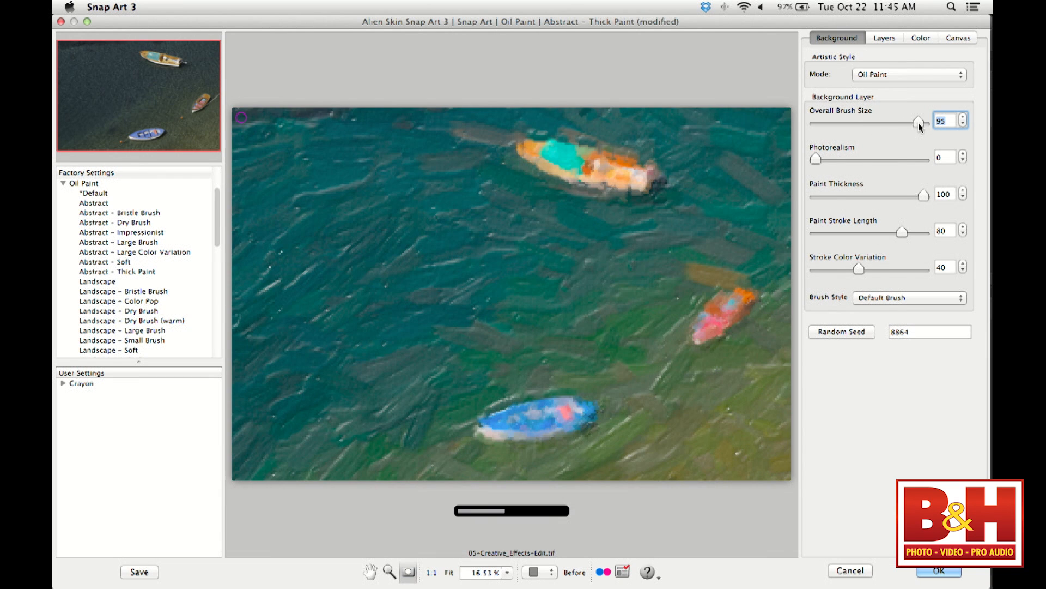
left_click_drag(918, 123, 825, 132)
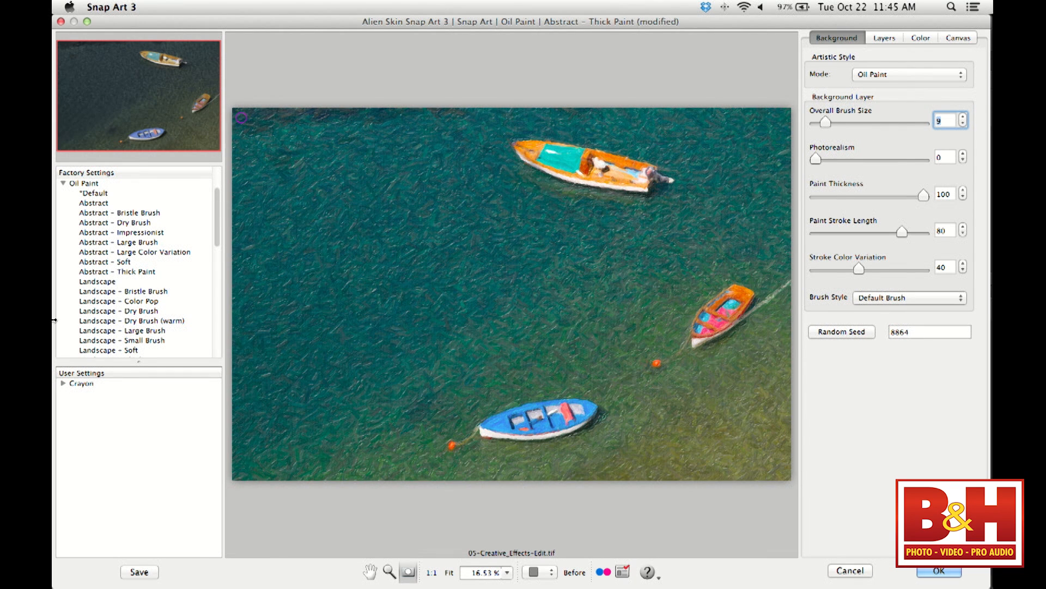
Compare the Crayon presets Abstract - Low Coverage and Landscape - Fine, and apply Landscape - Less Coverage to the duplicate layer.
scroll(104, 235, "down", 15)
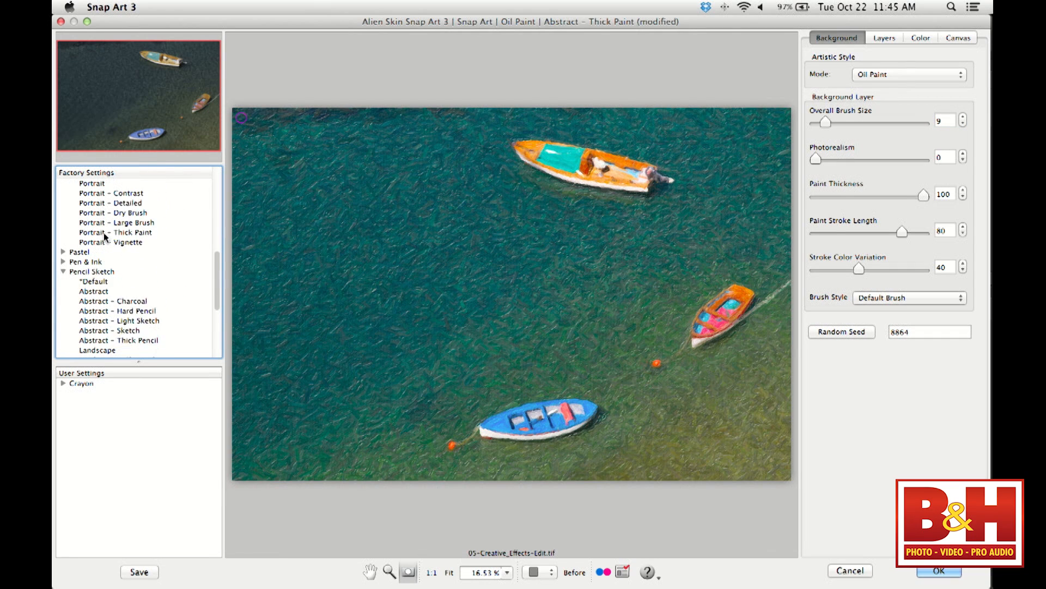
scroll(84, 254, "down", 3)
scroll(84, 254, "down", 3)
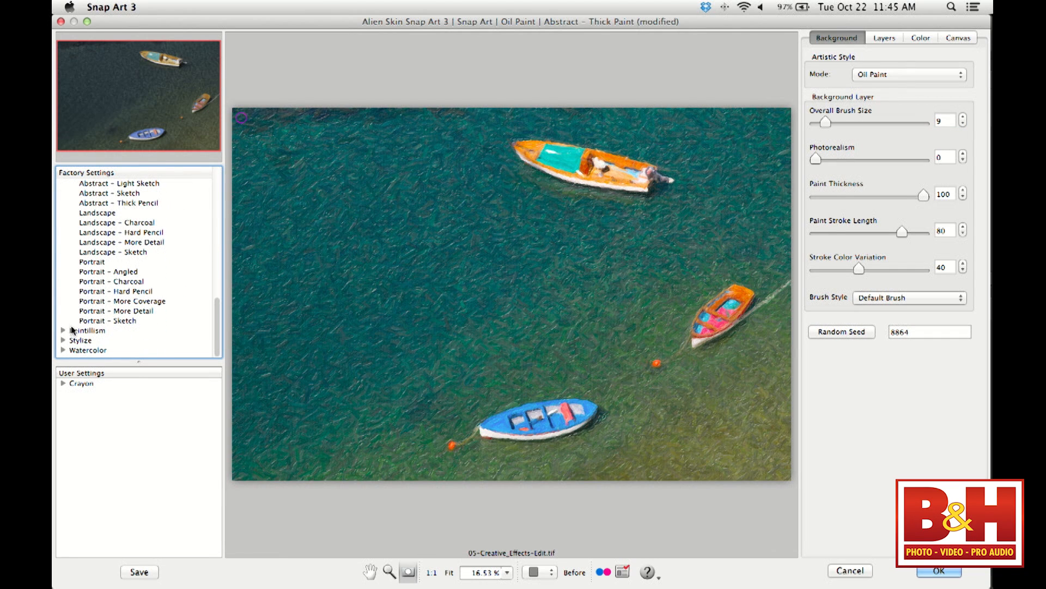
scroll(66, 328, "up", 10)
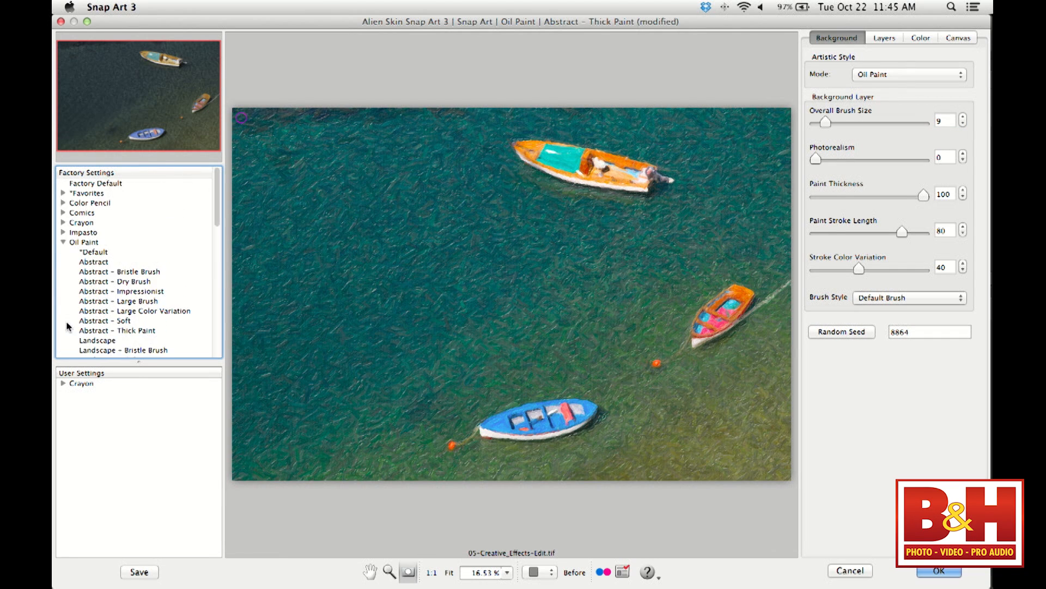
left_click(63, 223)
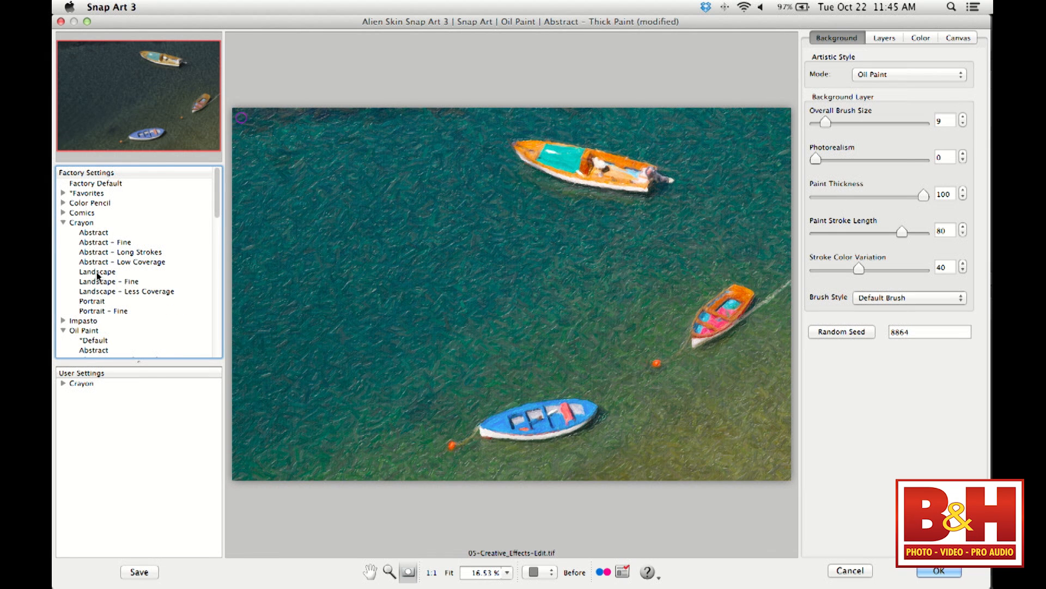
left_click(108, 262)
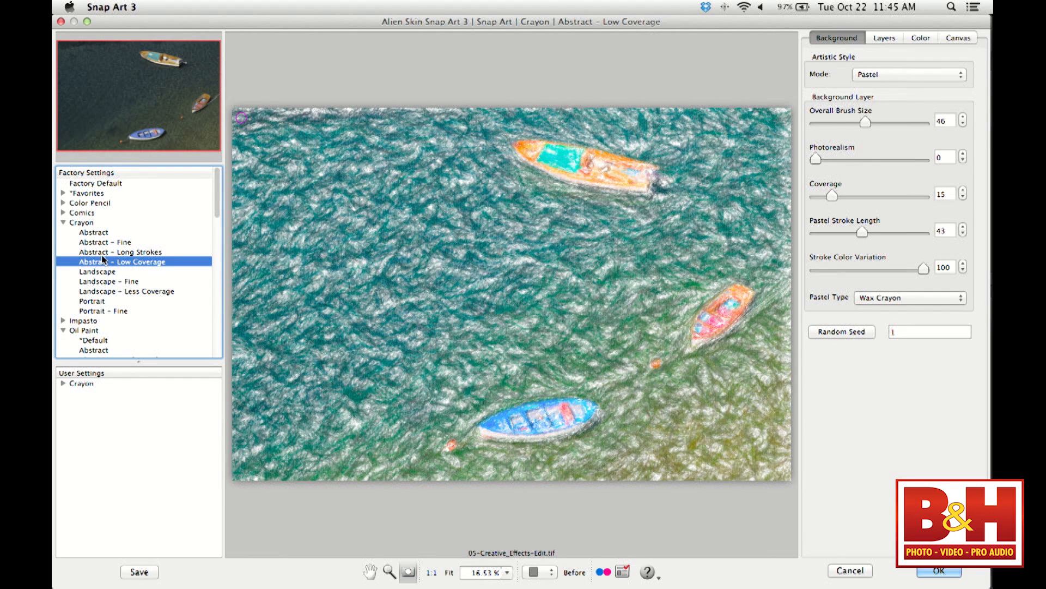
left_click(99, 282)
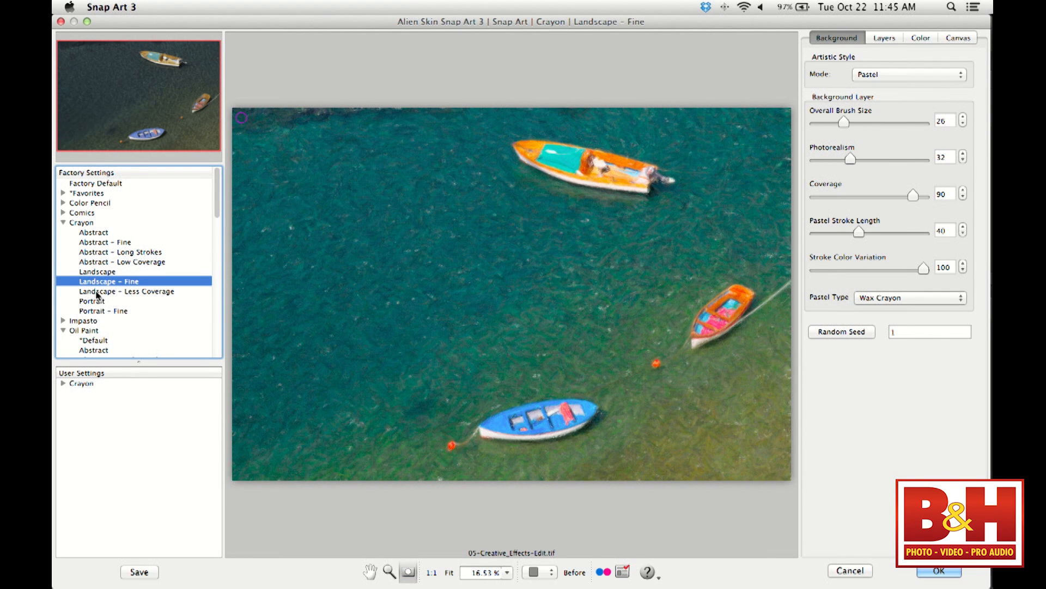
left_click(98, 294)
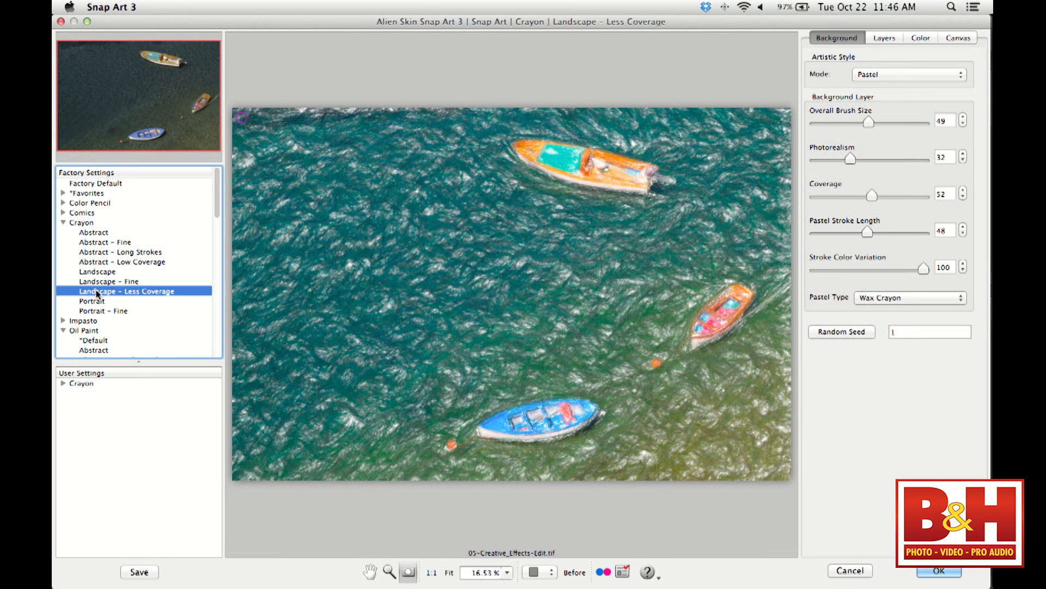
left_click(944, 571)
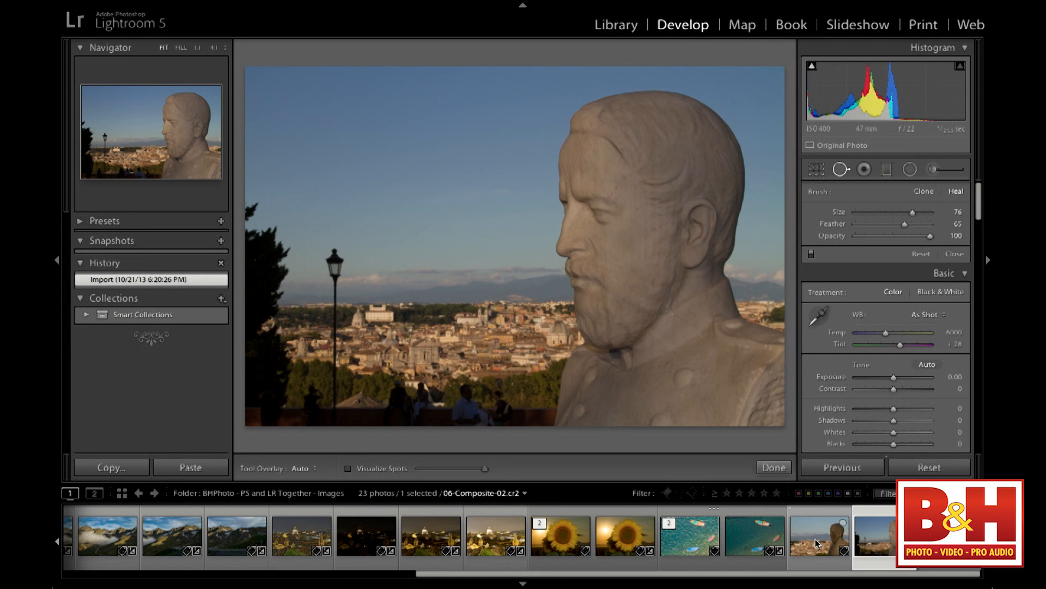
In Lightroom, go from the statue photo back to the original boats photo 05-Creative_Effects.cr2.
left_click(816, 543)
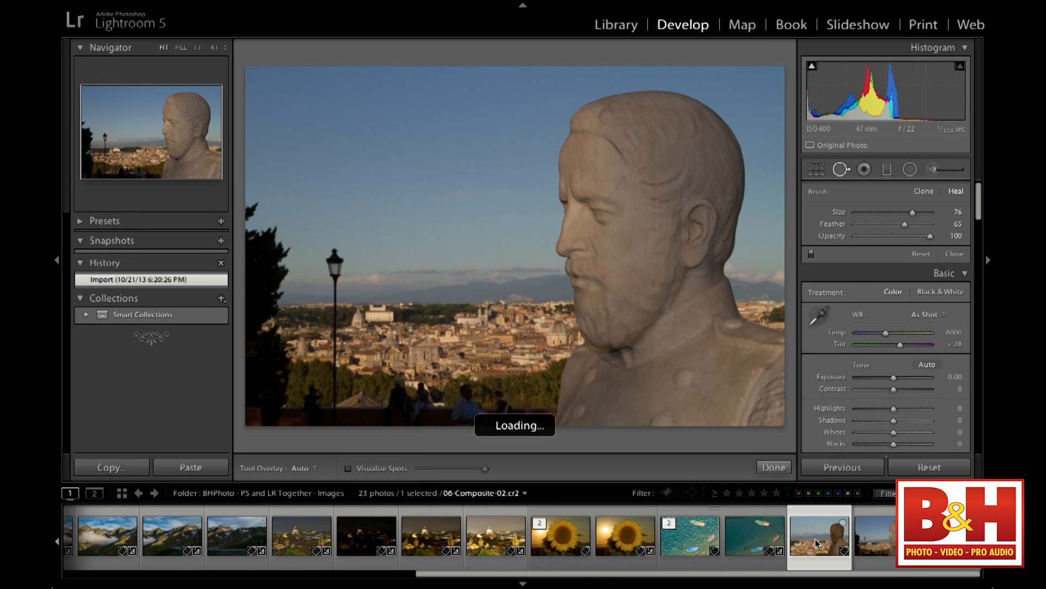
key("Left")
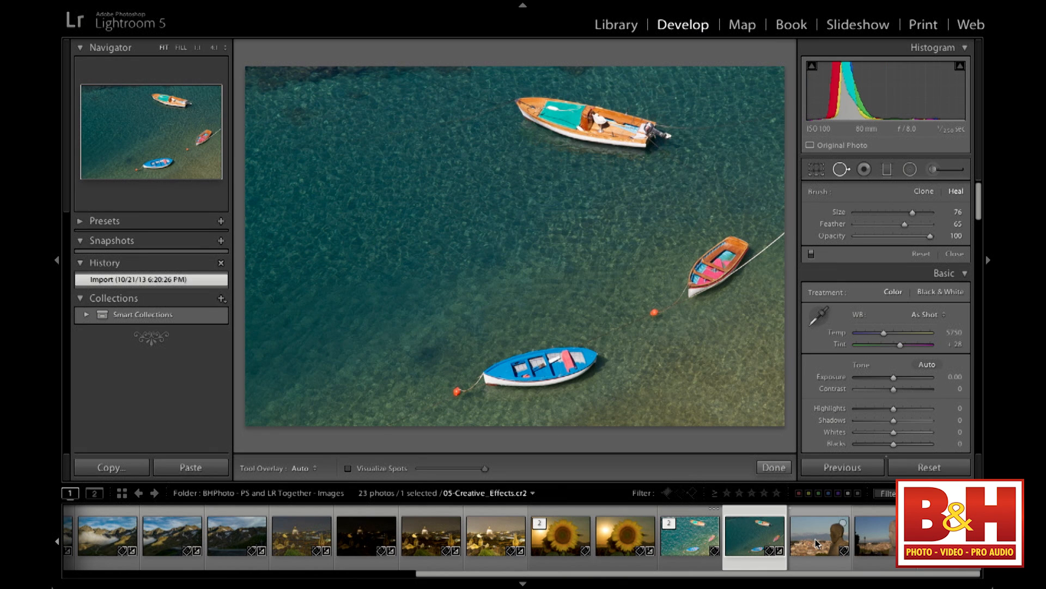
Compare the boats photo with the statue photos 06-Composite-01.cr2 and 06-Composite-02.cr2.
left_click(816, 543)
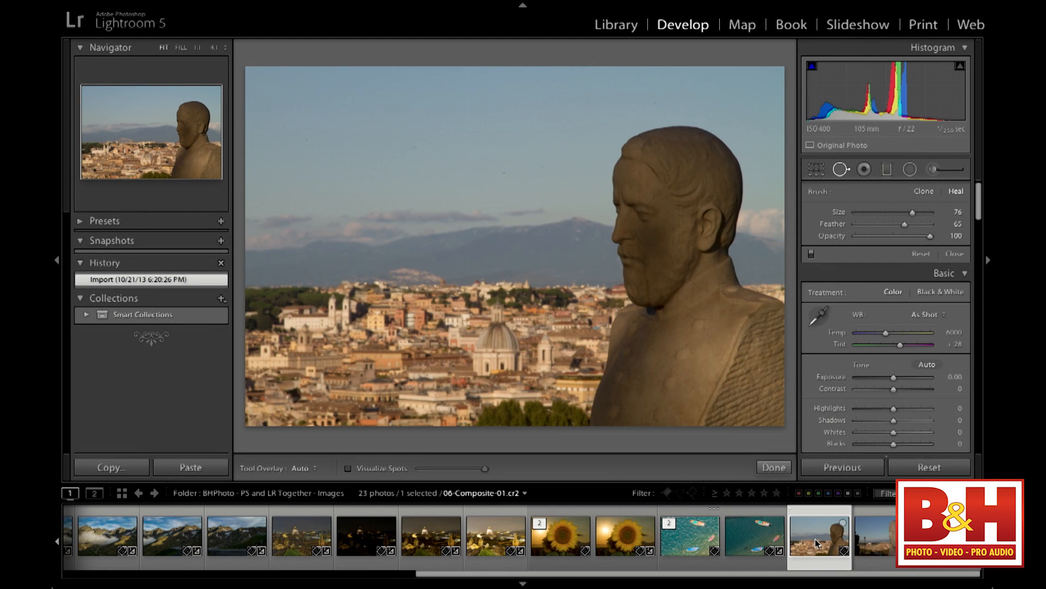
key("Left")
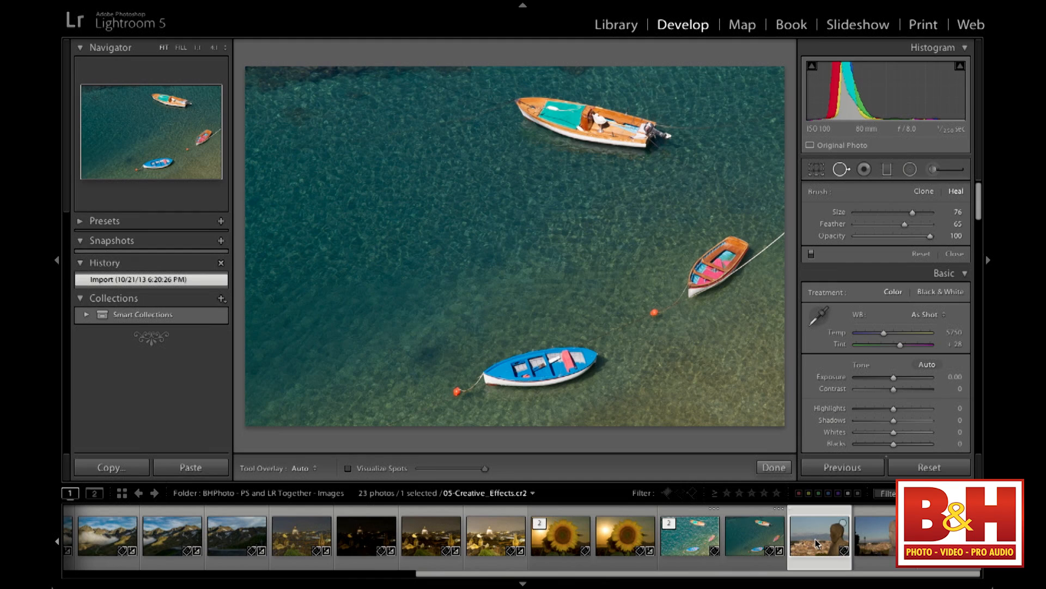
left_click(816, 543)
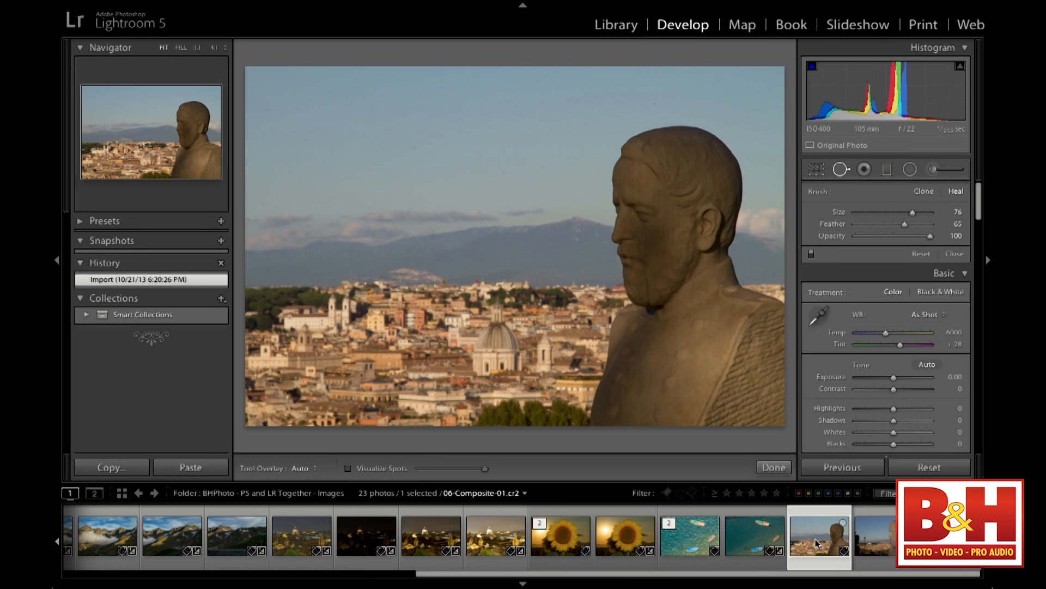
key("Right")
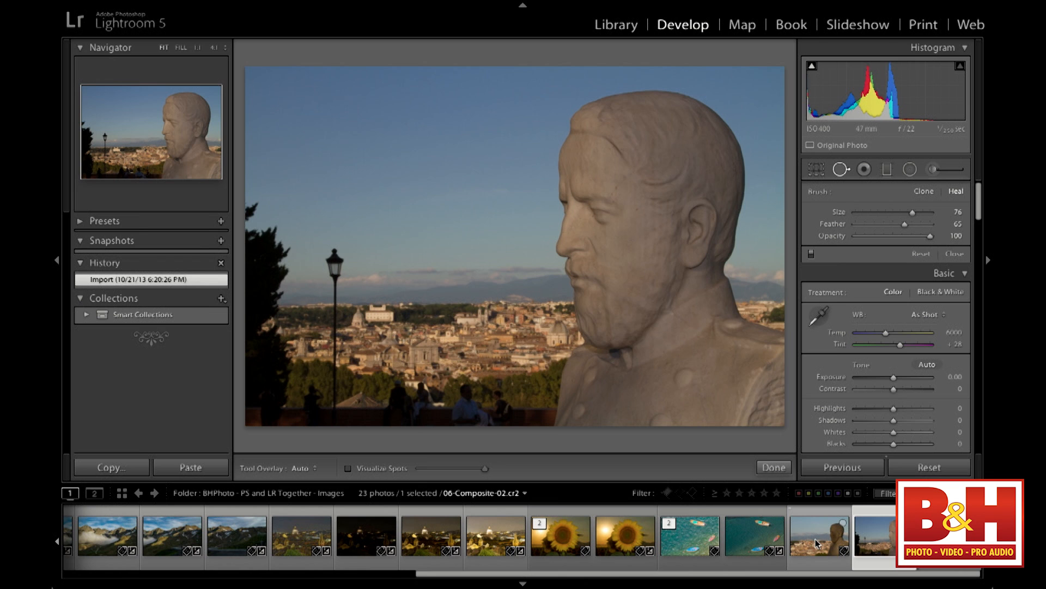
left_click(816, 543)
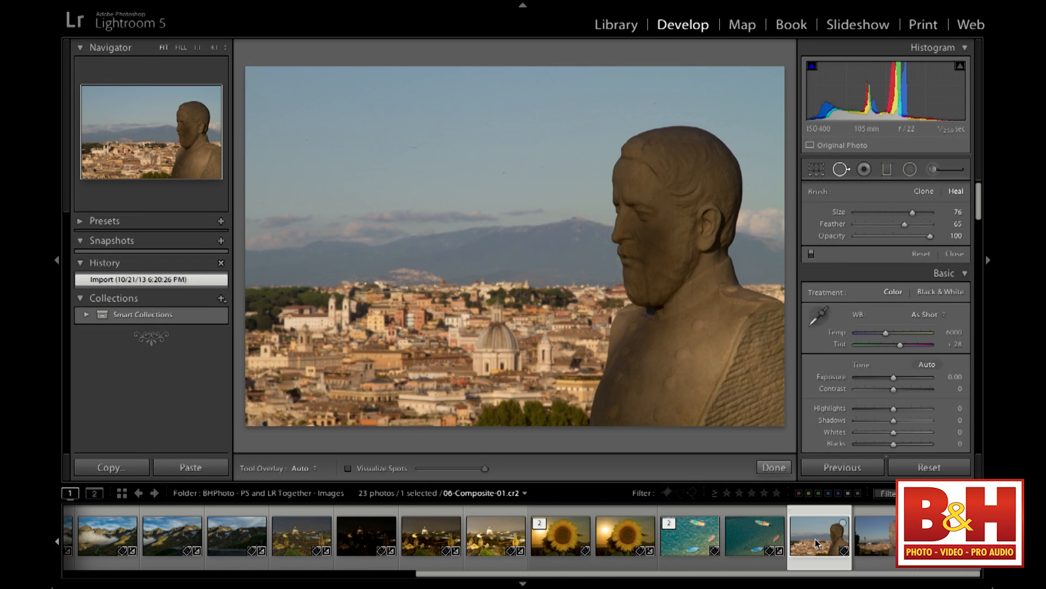
key("Right")
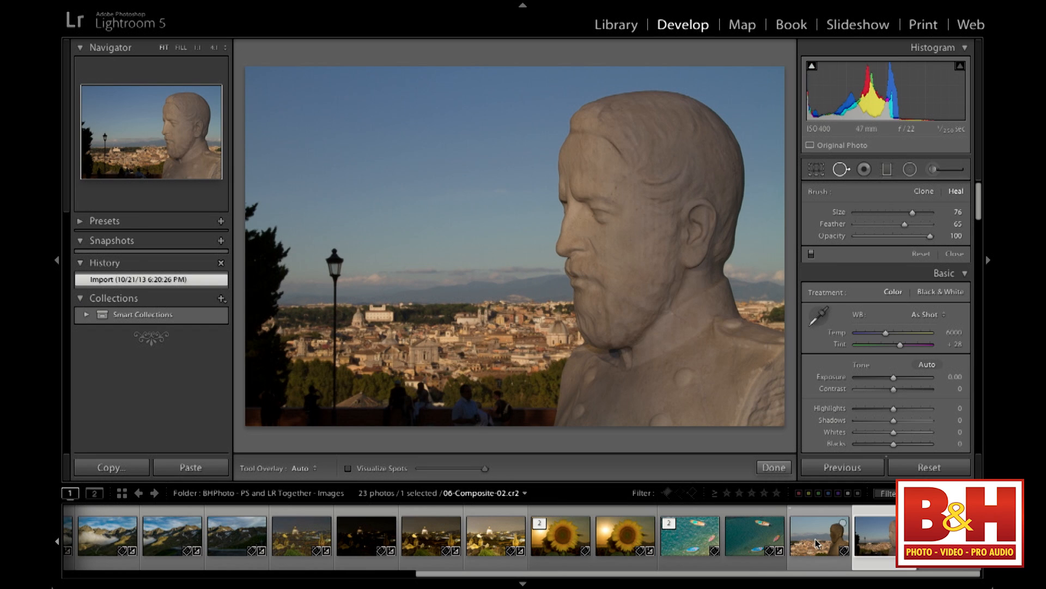
key("Right")
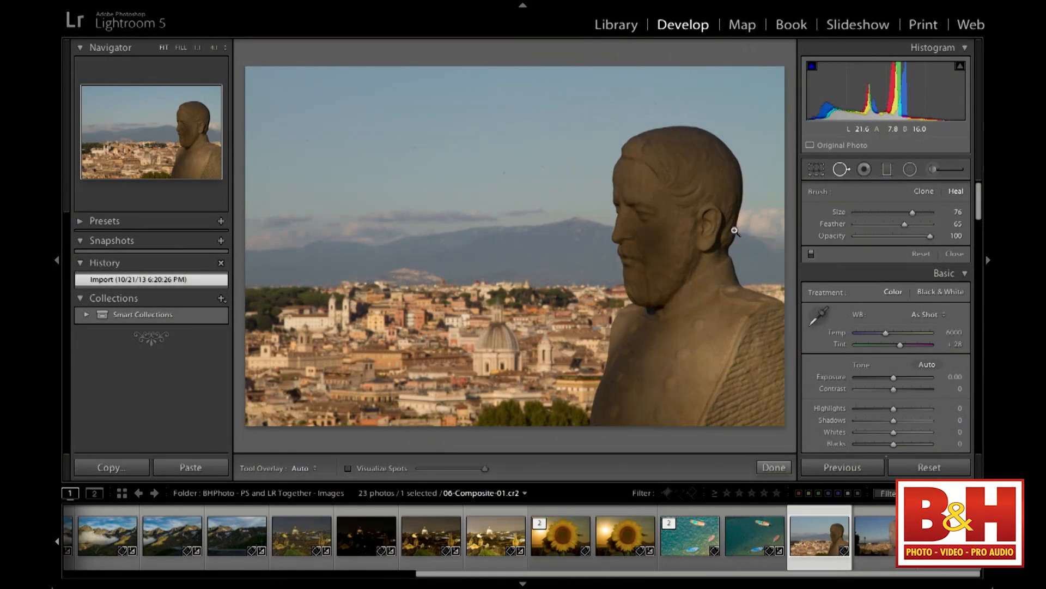
Select the photos 06-Composite-02.cr2 and 06-Composite-03.cr2 and open them together as layers in Photoshop.
left_click(868, 532)
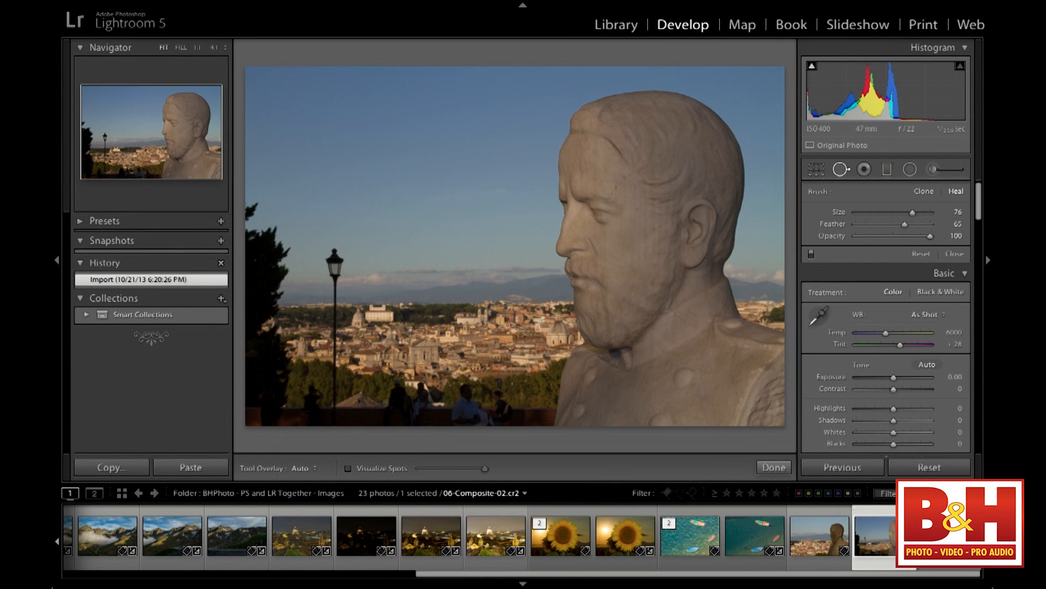
left_click(888, 544, "ctrl")
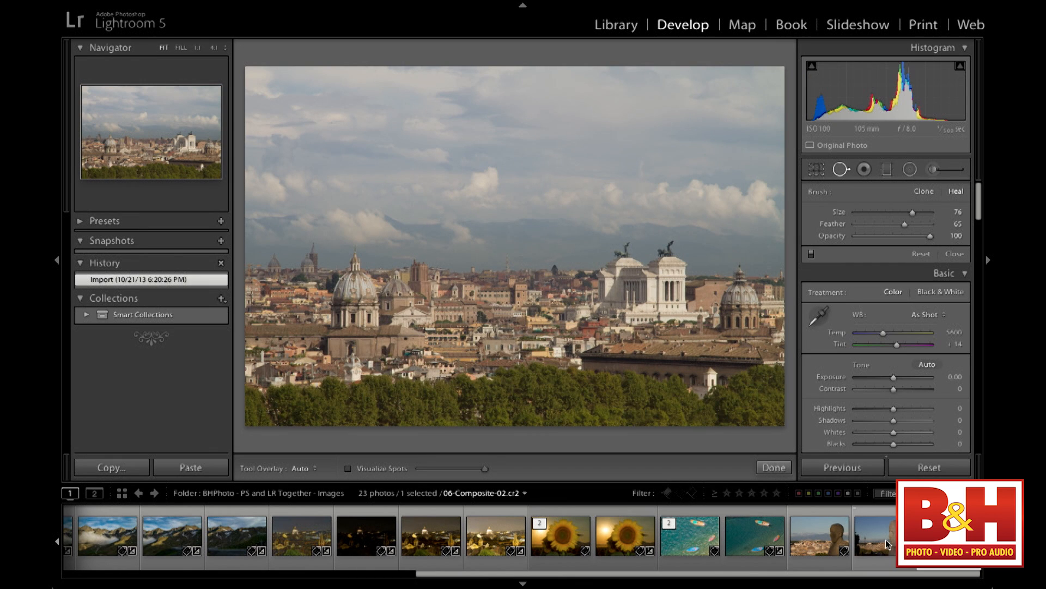
left_click(888, 544)
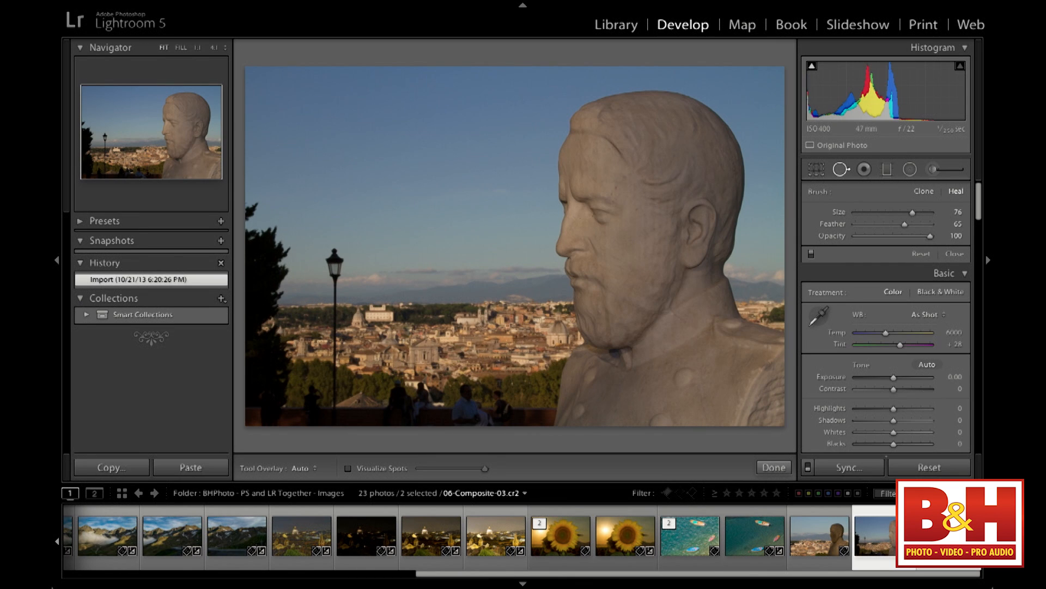
left_click(949, 544, "ctrl")
mouse_move(361, 4)
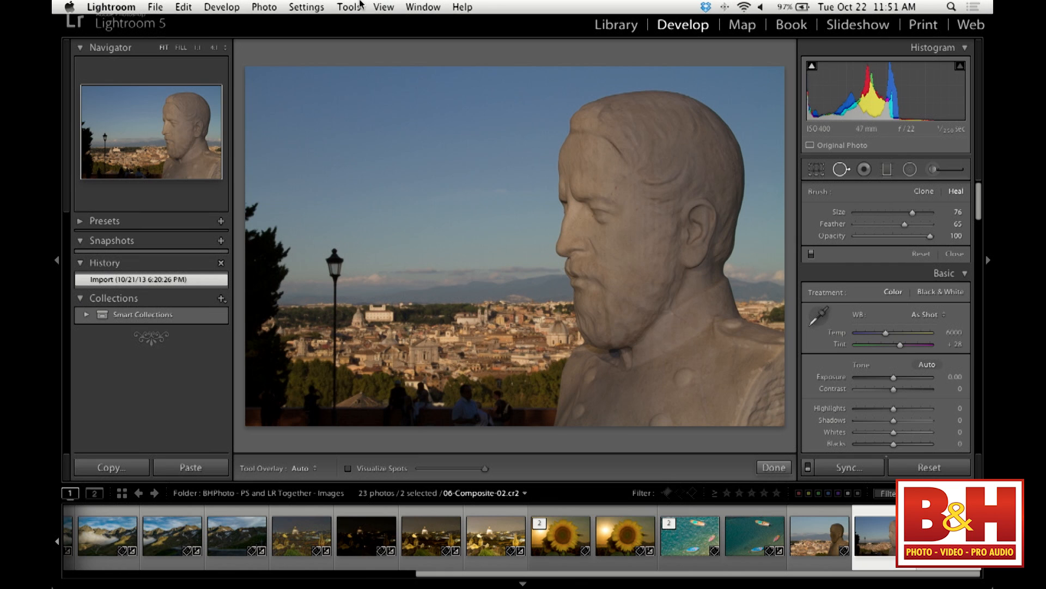
left_click(264, 6)
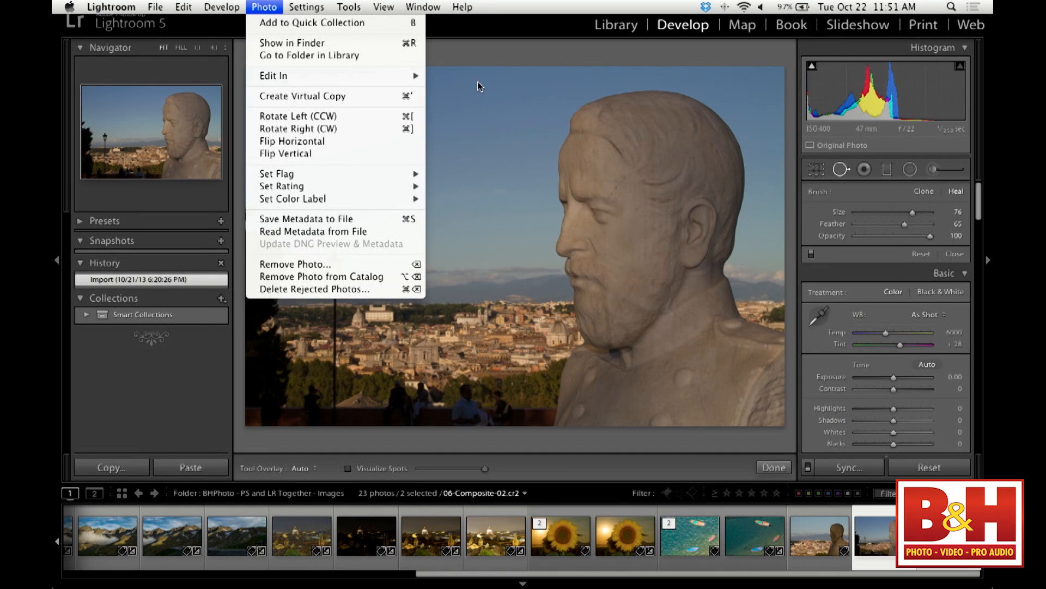
mouse_move(388, 76)
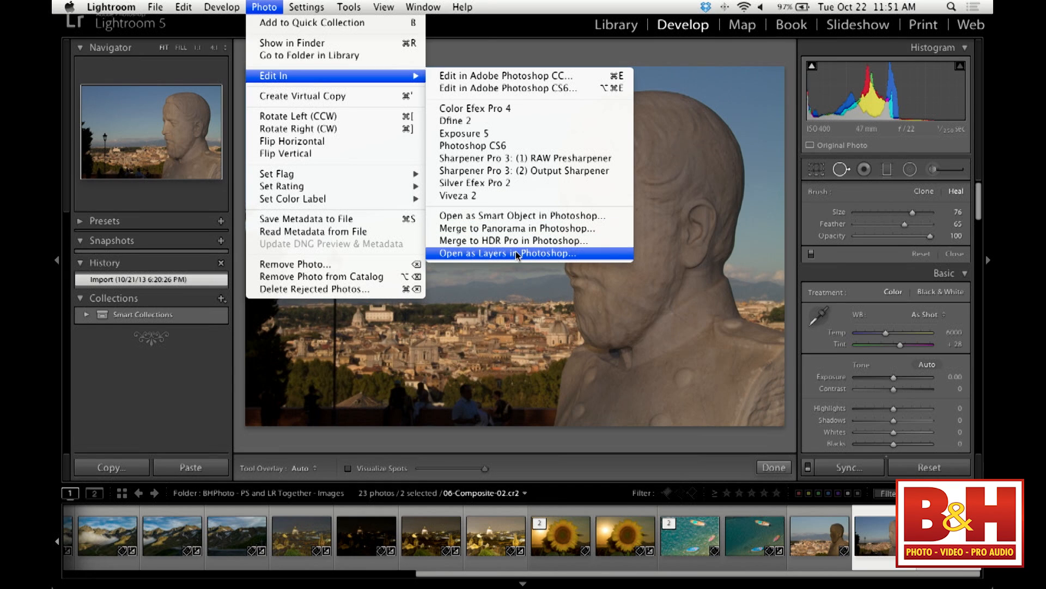
left_click(590, 257)
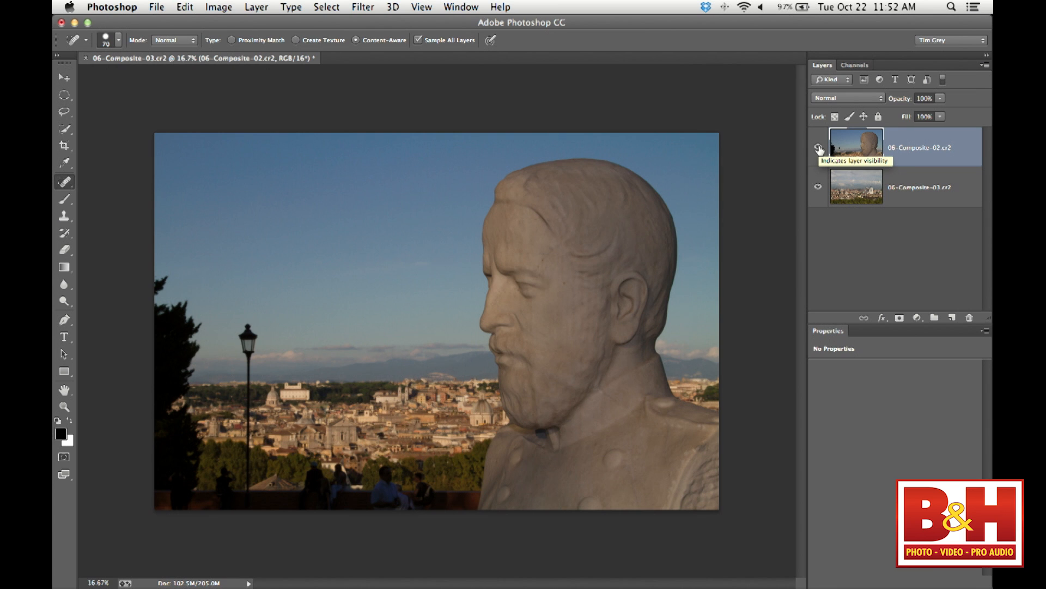
Hide and show the statue layer 06-Composite-02.cr2 to compare it with the cityscape layer below.
left_click(818, 147)
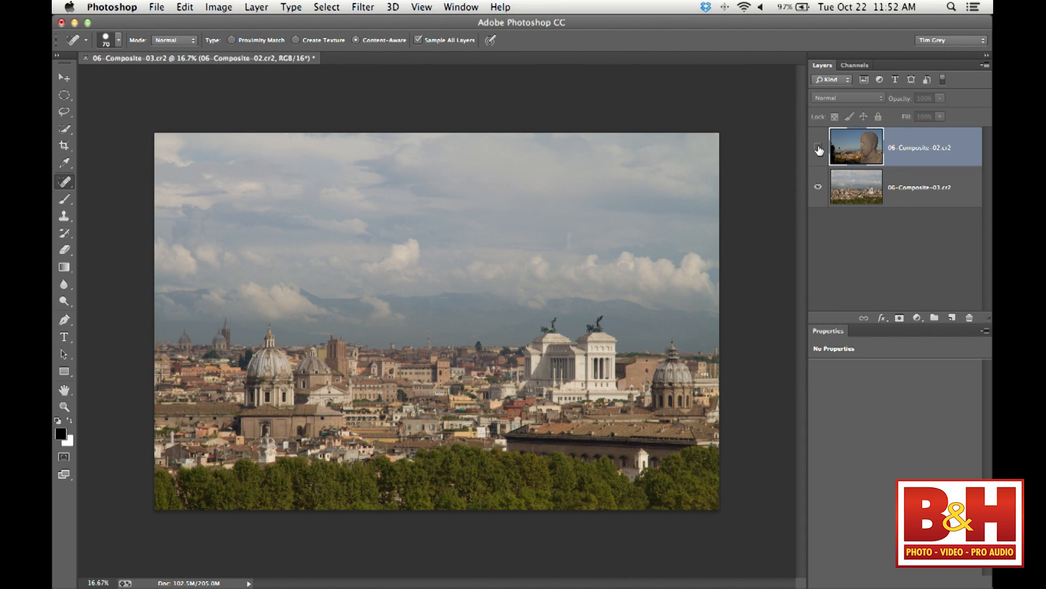
left_click(818, 147)
left_click(818, 148)
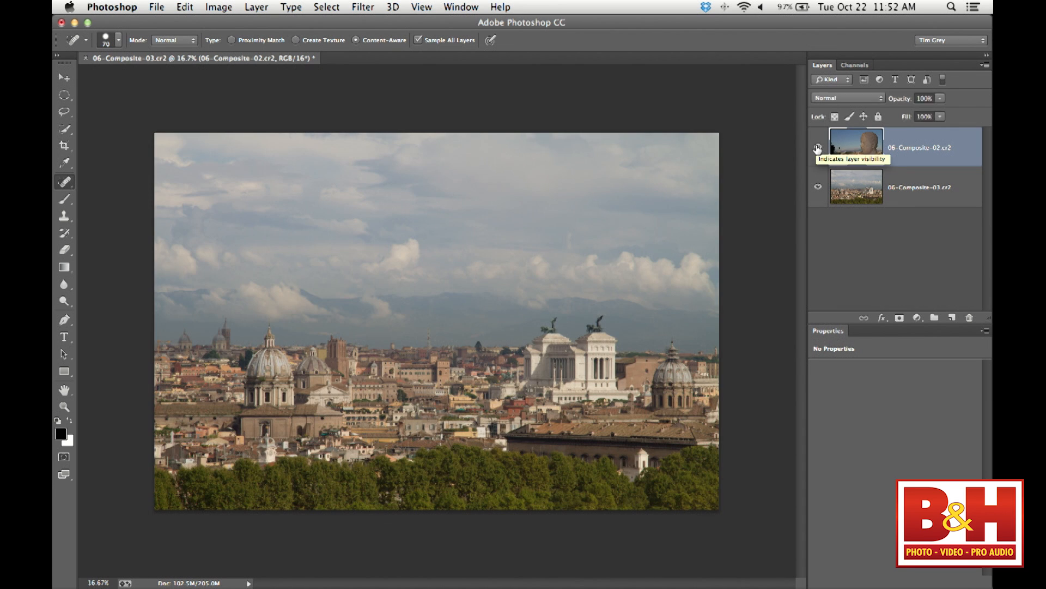
left_click(818, 147)
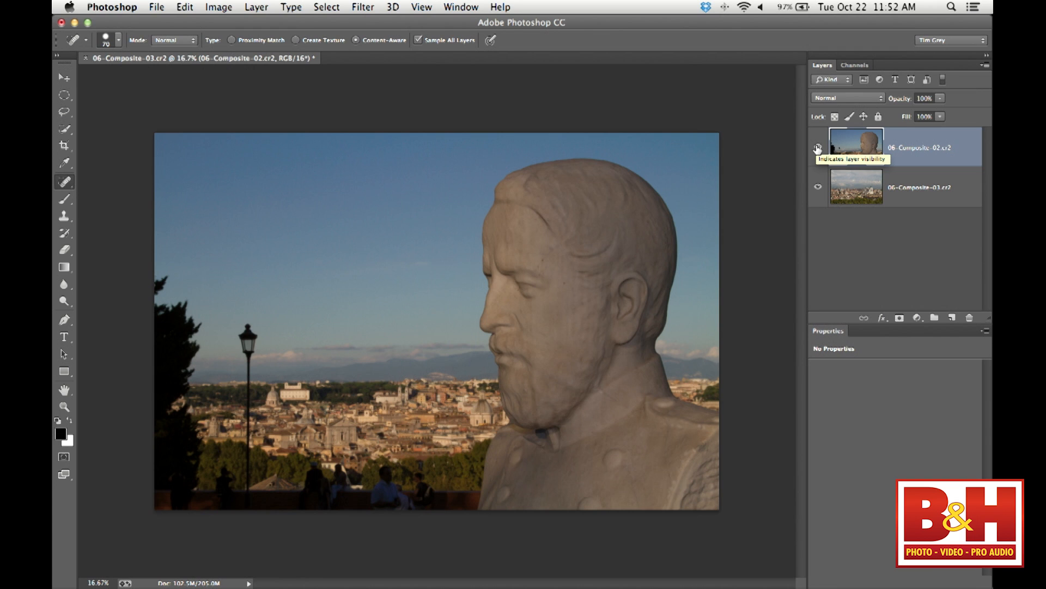
Select the statue's head and shoulders with the Quick Selection tool in add mode at brush size 600.
mouse_move(64, 129)
left_mouse_down()
mouse_move(141, 137)
mouse_move(137, 125)
left_mouse_up()
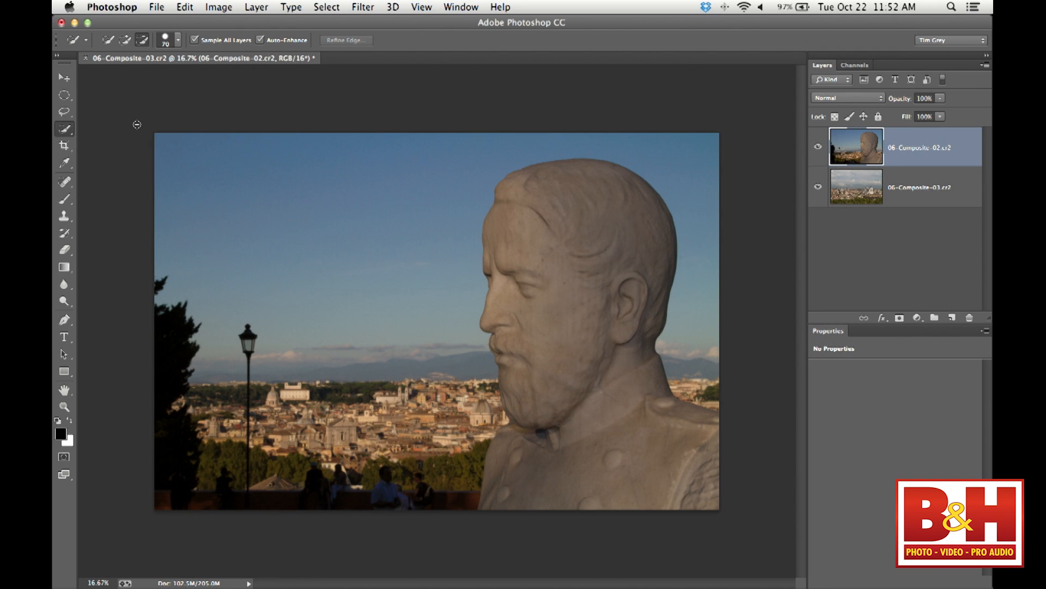
key("bracketright")
key("bracketright")
key("bracketright")
key("bracketright")
key("bracketright")
key("bracketright")
key("bracketright")
key("bracketright")
key("bracketright")
key("bracketright")
key("bracketright")
key("bracketright")
left_click(125, 39)
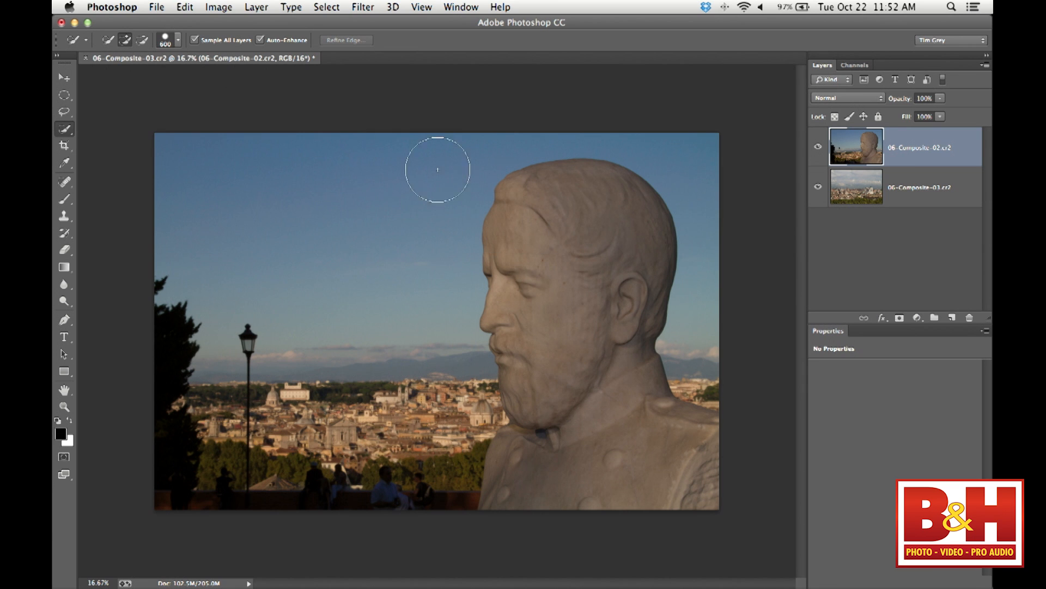
mouse_move(565, 255)
left_mouse_down()
mouse_move(573, 343)
mouse_move(604, 440)
left_mouse_up()
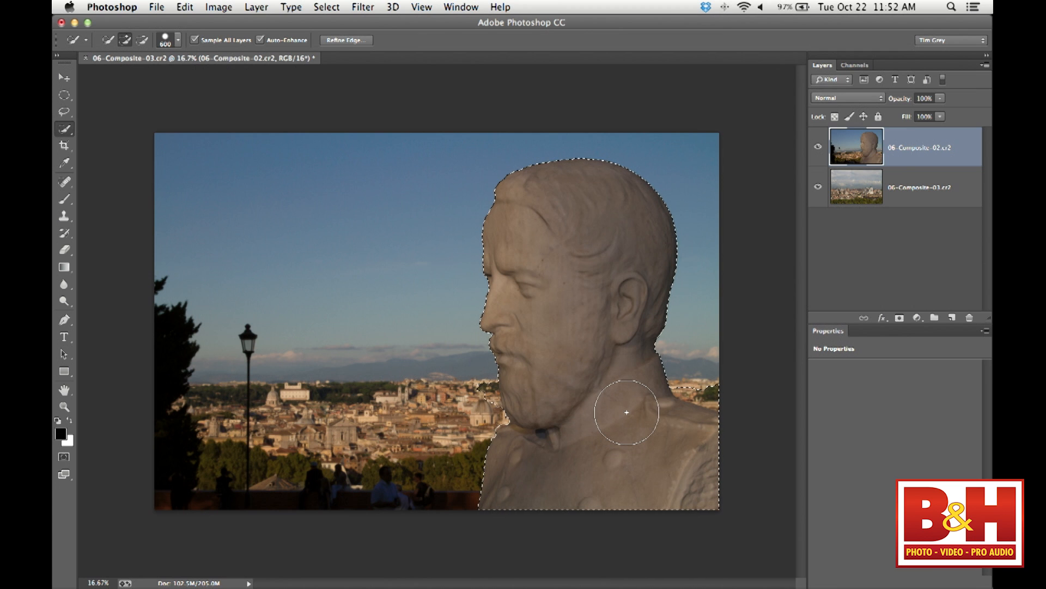
Subtract the city background behind the statue's neck with a size 150 brush and add the missing shoulder area back to the selection.
left_click_drag(708, 398, 816, 449)
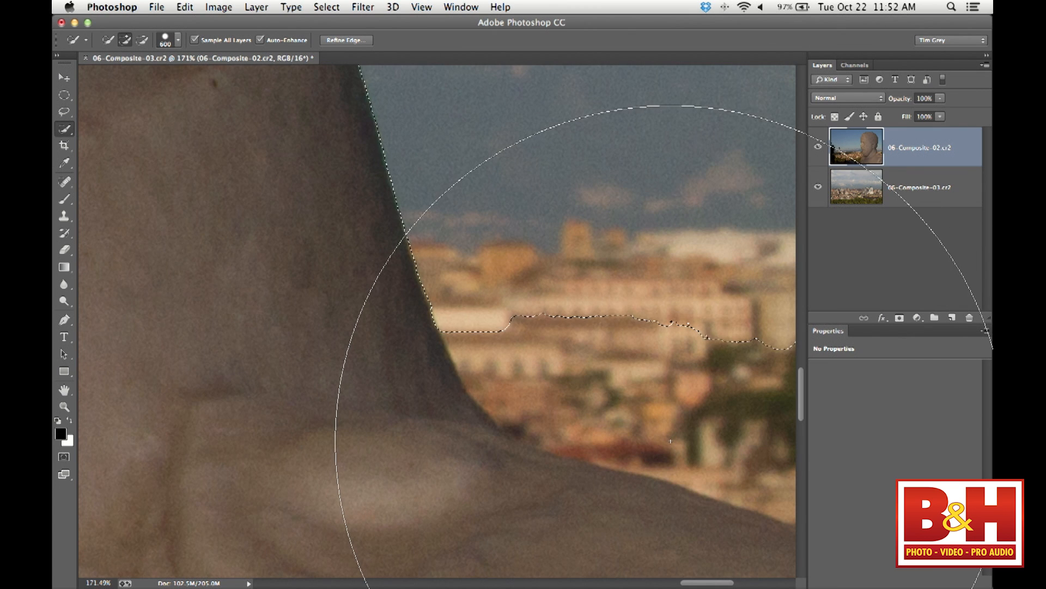
key("super+minus")
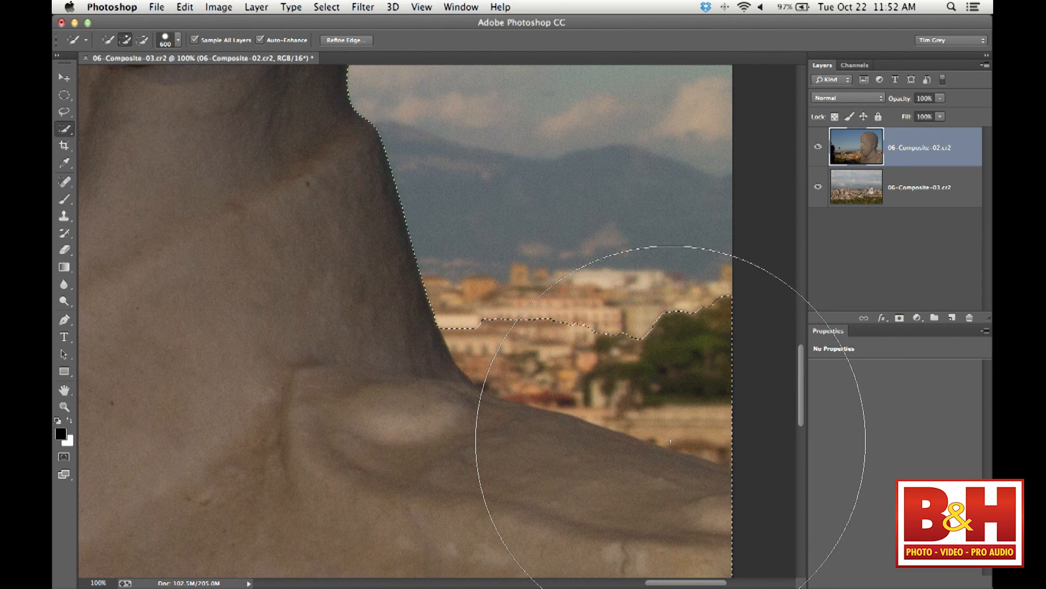
key("bracketleft")
key("bracketleft")
key("bracketleft")
key("bracketleft")
key("bracketleft")
key("bracketleft")
key("bracketleft")
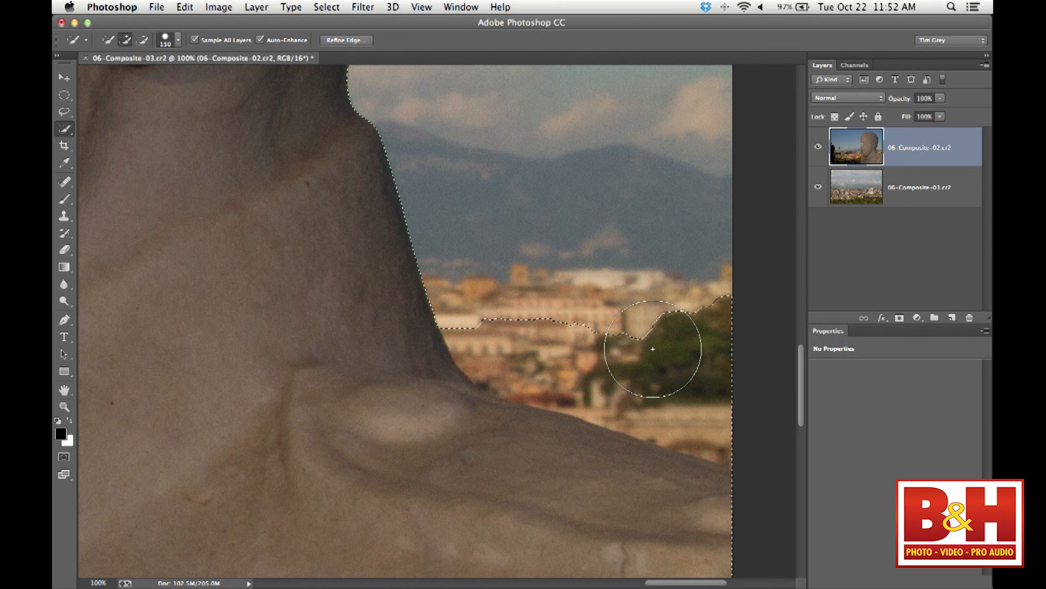
key("alt")
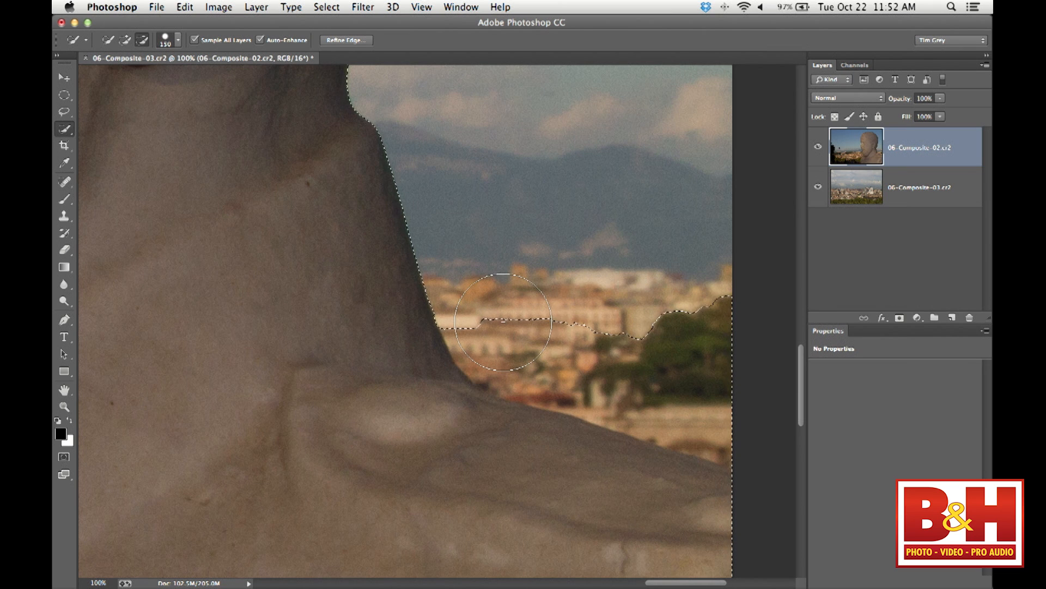
mouse_move(504, 321)
left_mouse_down()
mouse_move(636, 364)
mouse_move(729, 410)
mouse_move(678, 369)
mouse_move(647, 362)
left_mouse_up()
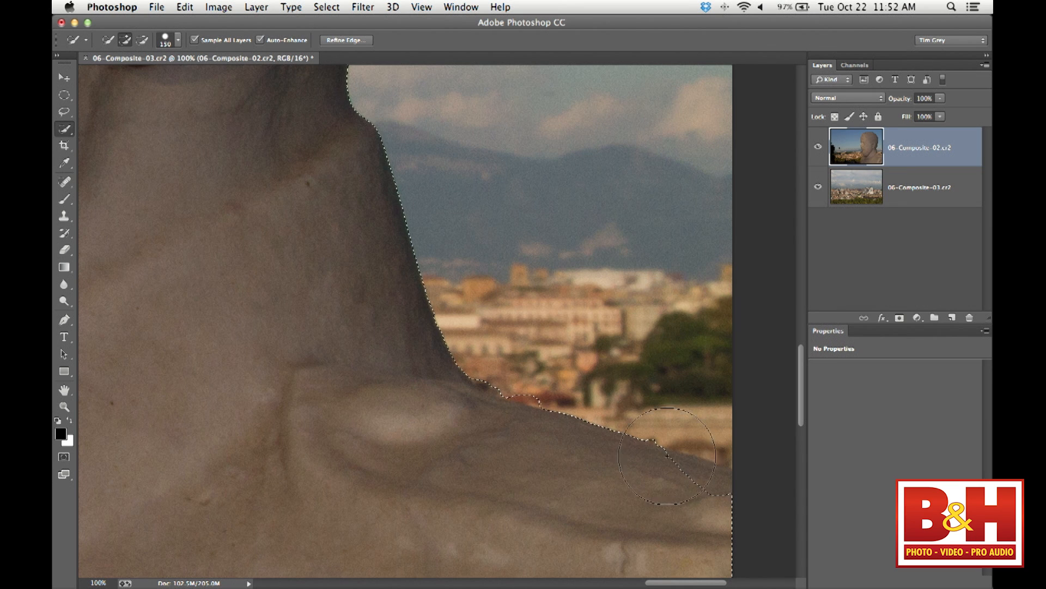
left_click_drag(669, 498, 753, 510)
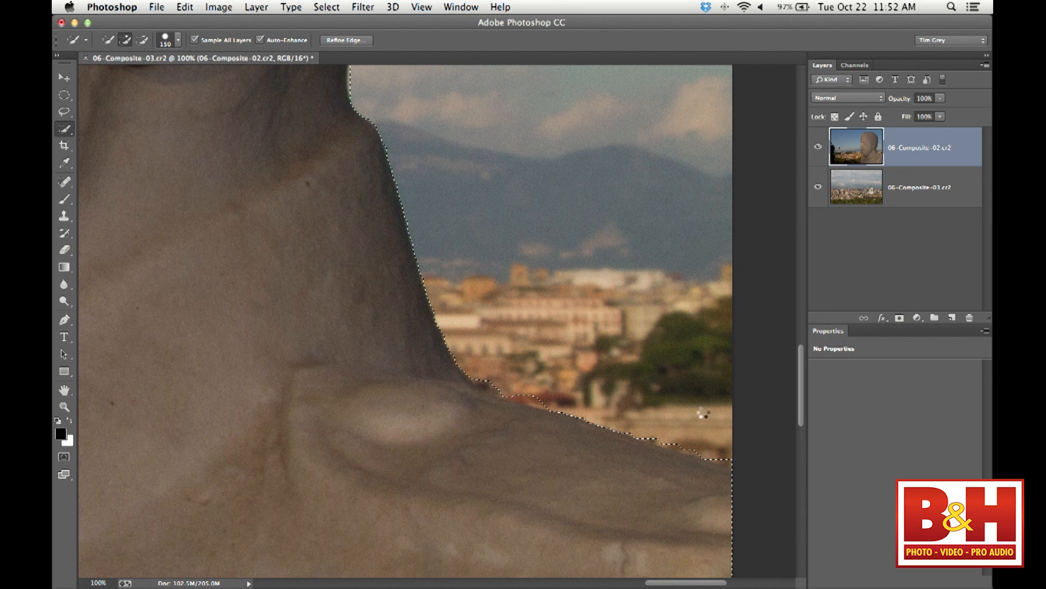
Subtract the remaining background slivers along the shoulder from the selection with a size 60 brush.
key("bracketleft")
key("bracketleft")
key("bracketleft")
key("bracketleft")
key("bracketleft")
key("bracketleft")
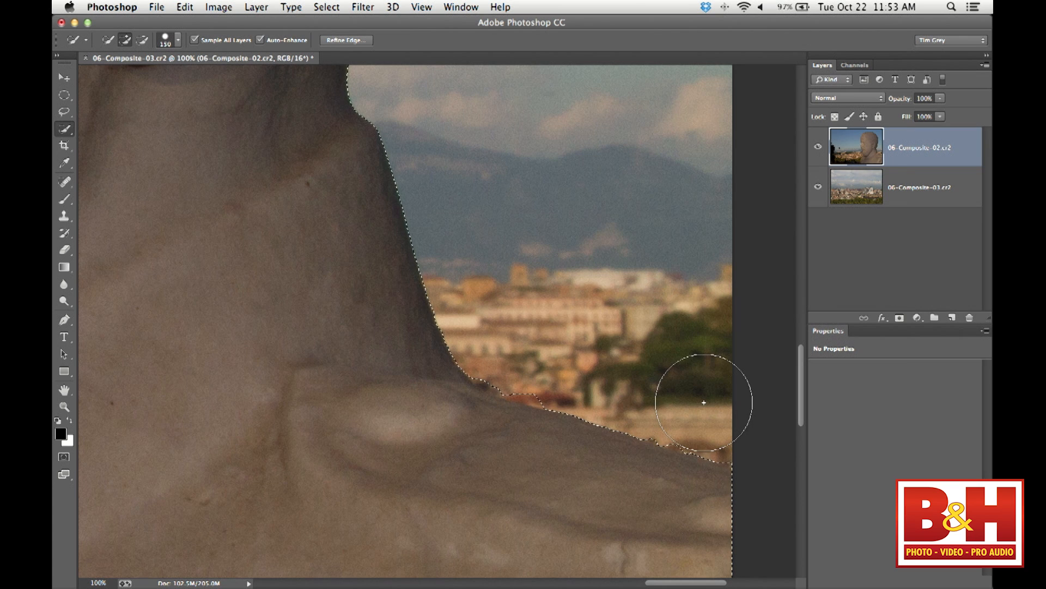
key("alt")
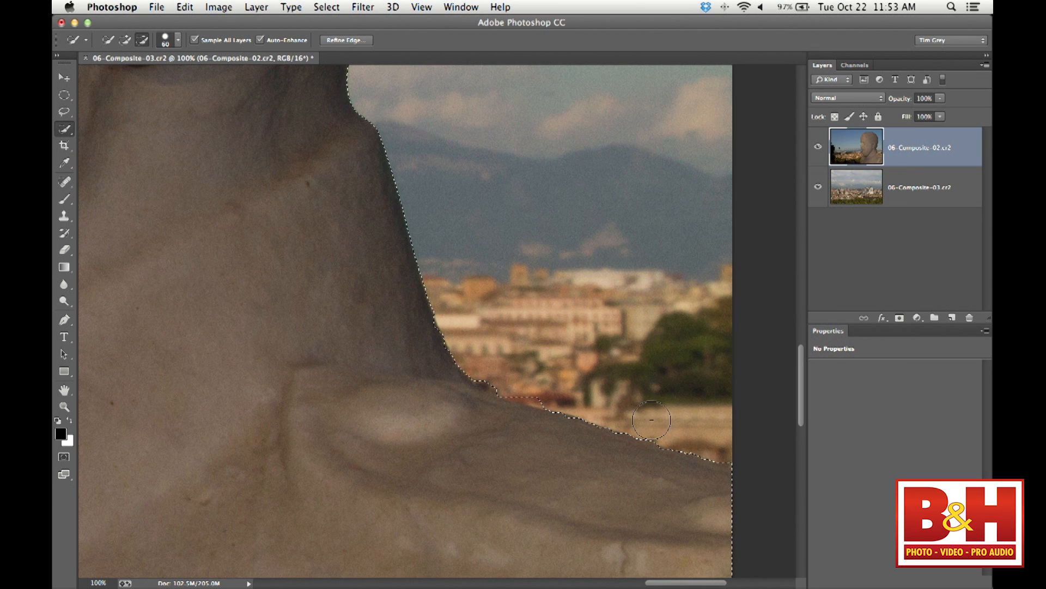
left_click(536, 385, "alt")
left_click(521, 375, "alt")
key("super+0")
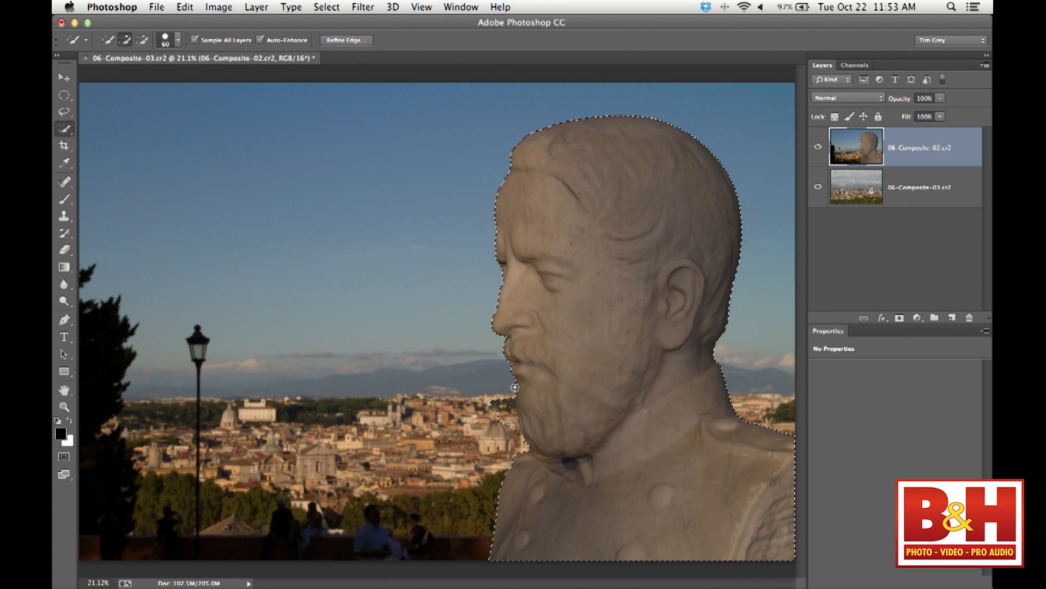
Subtract the trees and buildings in front of the statue's beard and chin from the selection.
left_click_drag(505, 404, 600, 348)
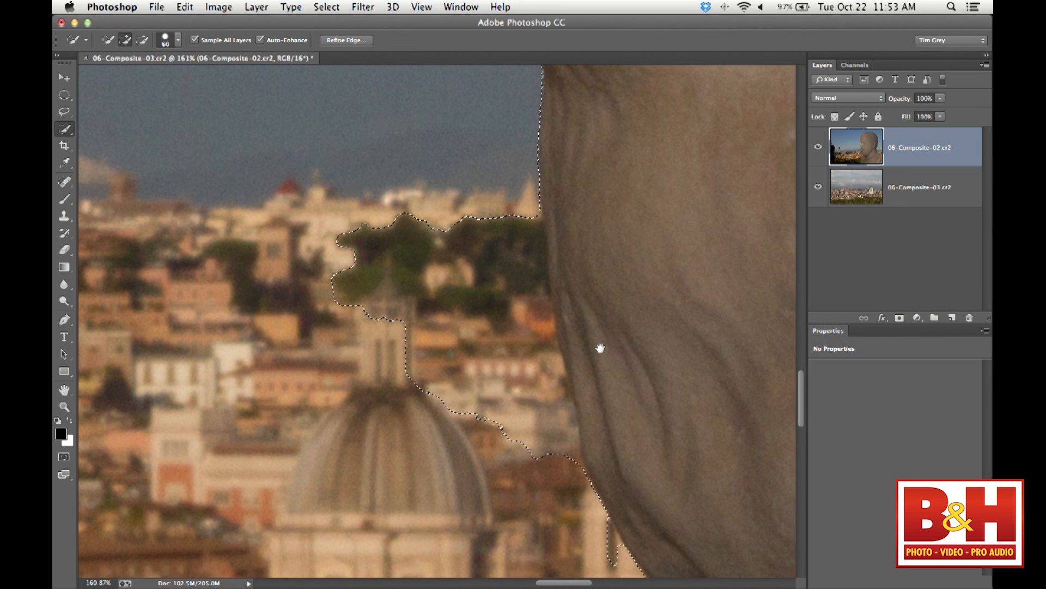
mouse_move(481, 240)
left_mouse_down()
mouse_move(505, 252)
mouse_move(523, 428)
mouse_move(551, 483)
left_mouse_up()
mouse_move(517, 345)
left_mouse_down()
mouse_move(501, 224)
mouse_move(418, 222)
mouse_move(346, 268)
mouse_move(421, 407)
left_mouse_up()
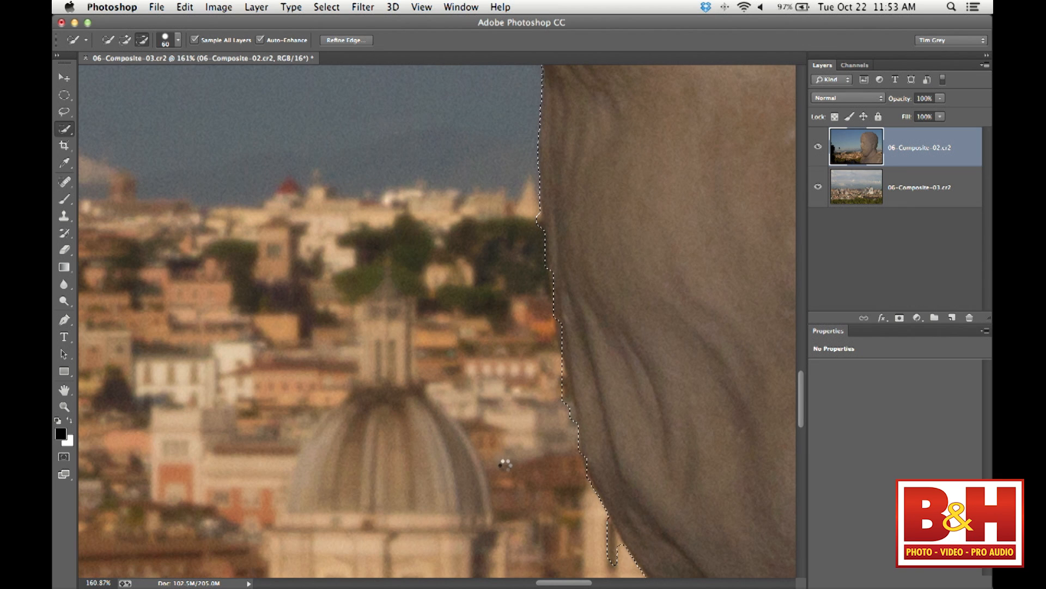
left_click_drag(577, 547, 591, 561)
key("super+0")
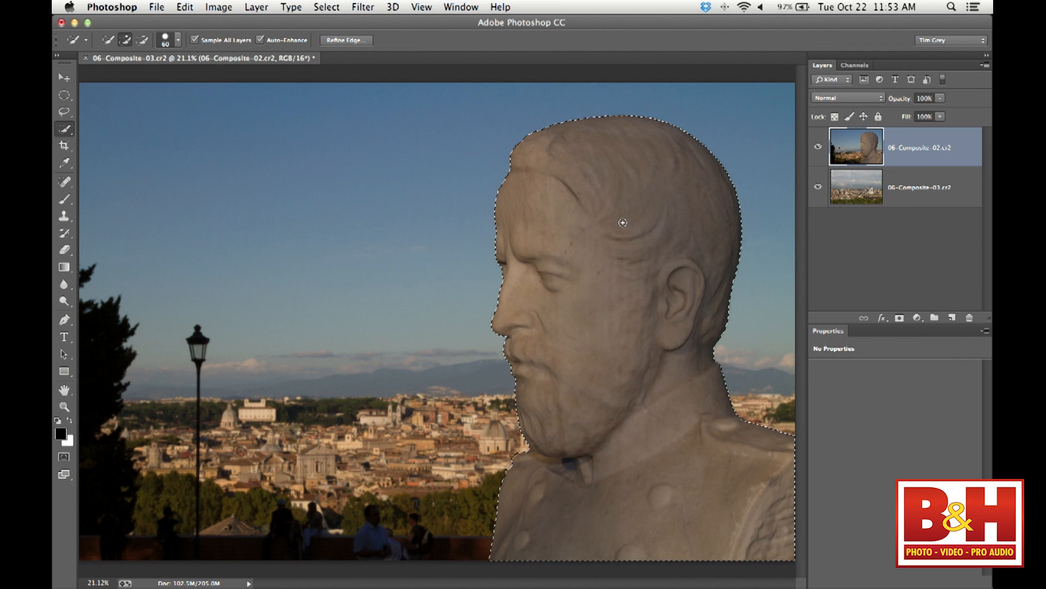
Preview the cityscape beneath the selection and add a layer mask to the visible statue layer to hide its original background.
left_click(819, 147)
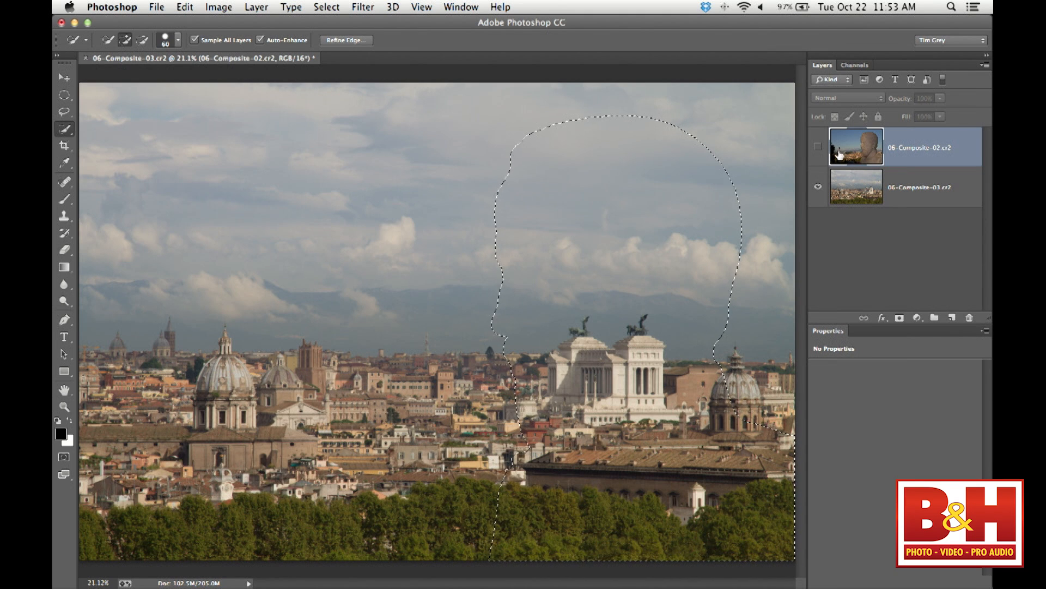
left_click(818, 147)
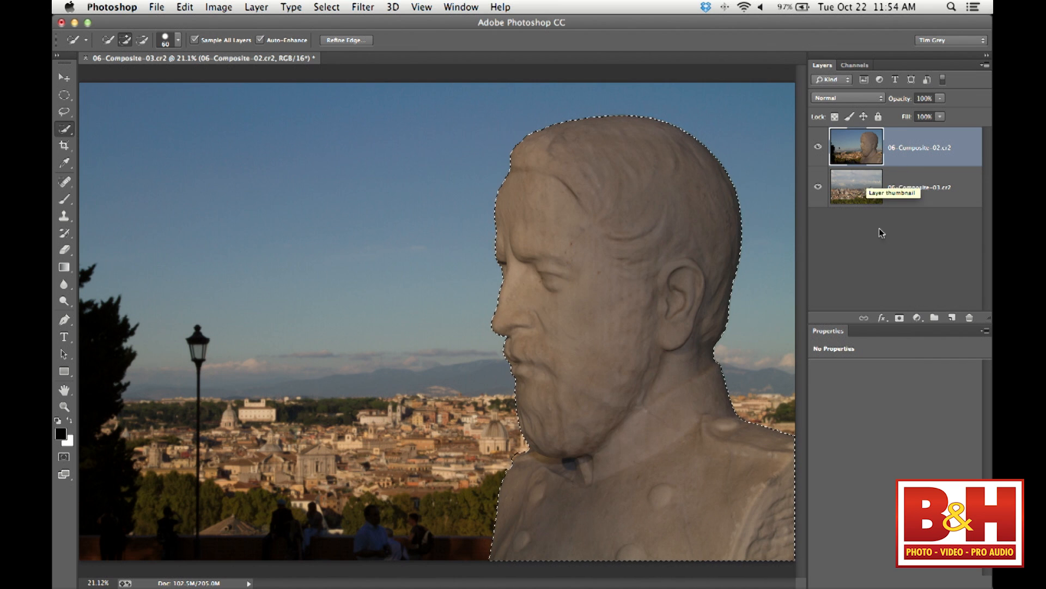
left_click(900, 318)
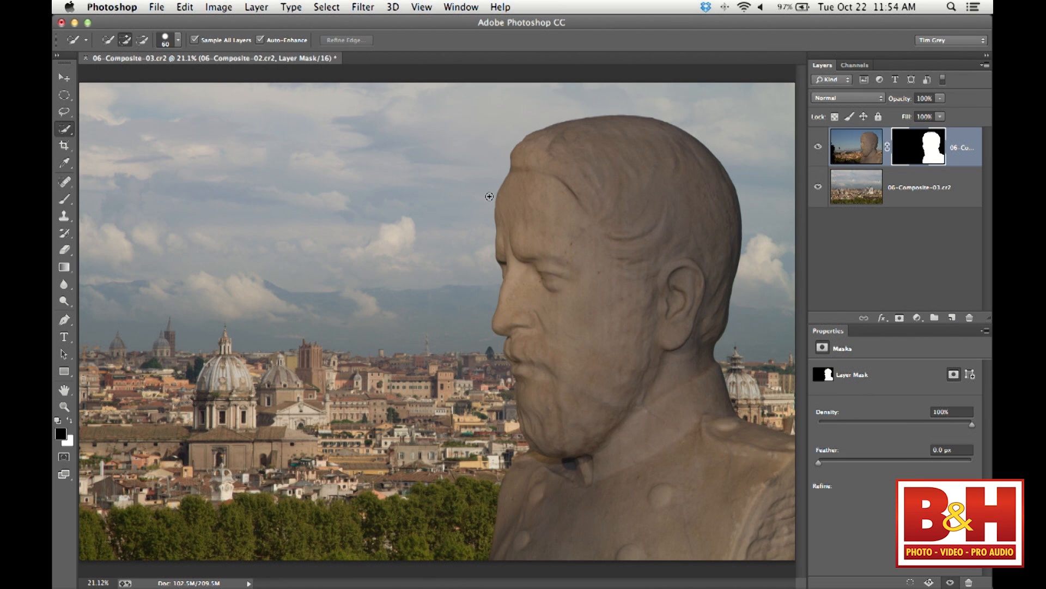
Feather the statue's layer mask by 2.1 px to soften its edge, checking the transition along the forehead.
left_click_drag(494, 198, 605, 283)
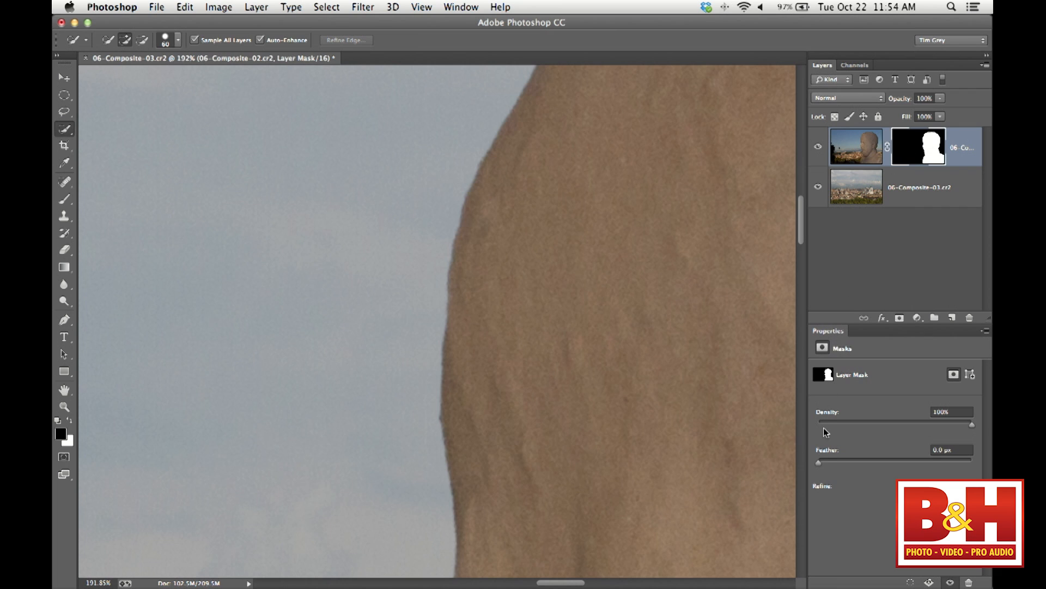
mouse_move(819, 464)
left_mouse_down()
mouse_move(930, 465)
mouse_move(836, 461)
left_mouse_up()
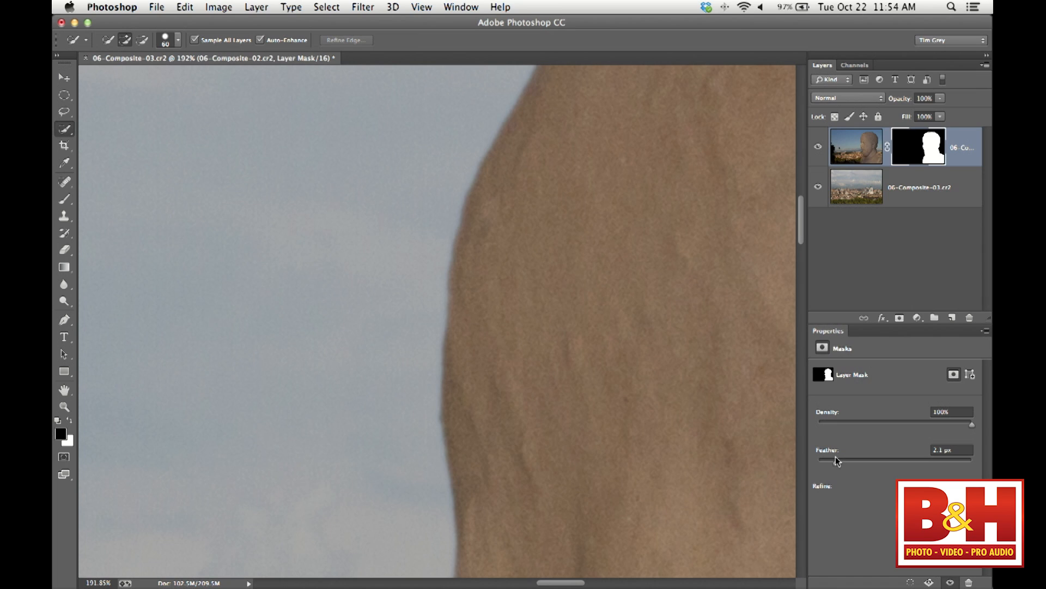
key("super+0")
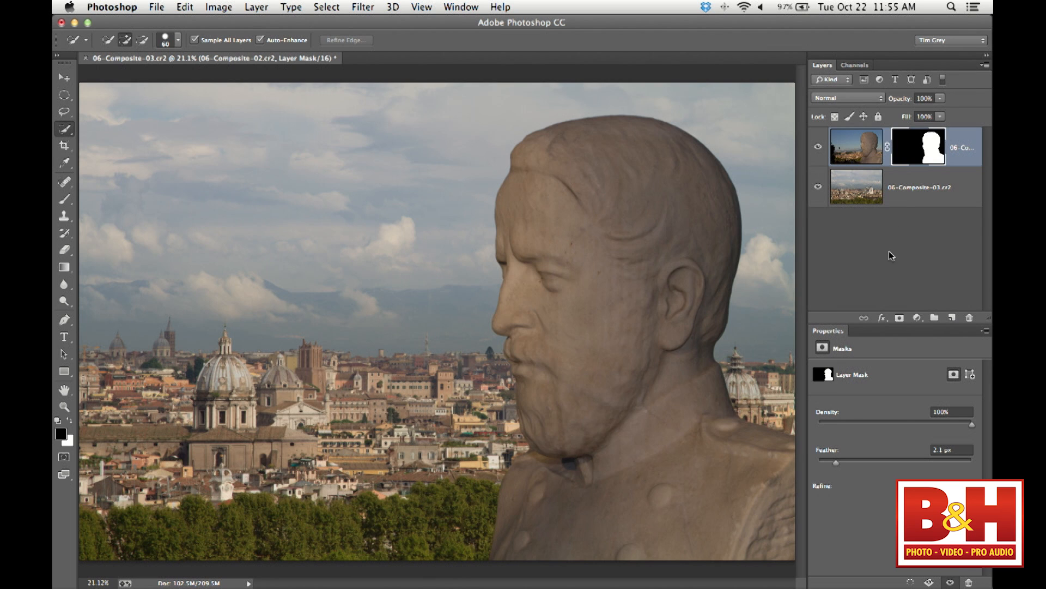
Compare the composite with and without the statue layer, and with its layer mask disabled and enabled.
left_click(818, 148)
left_click(819, 148)
left_click(913, 153, "shift")
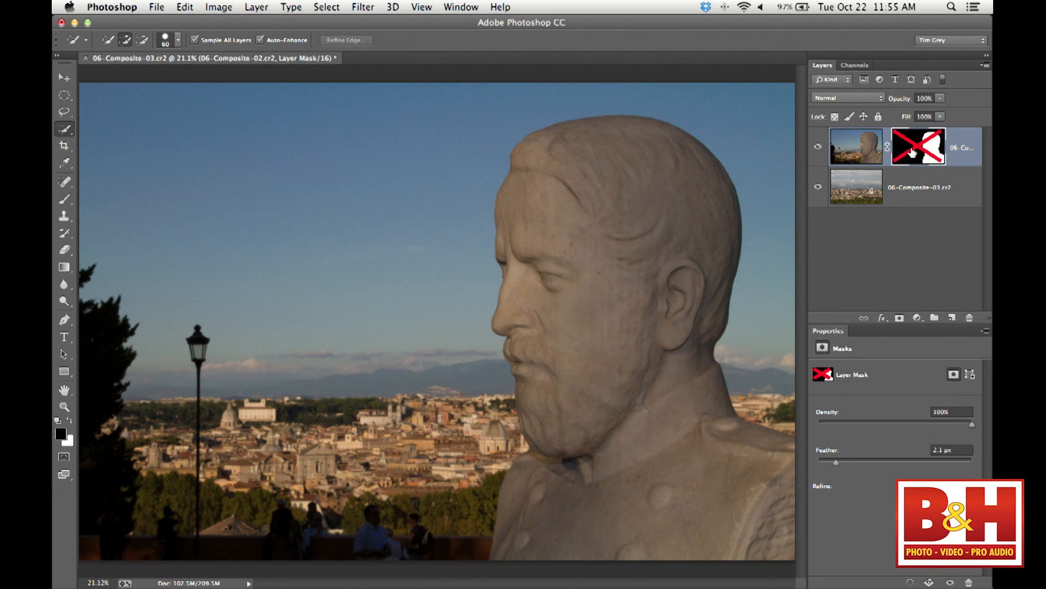
left_click(913, 153, "shift")
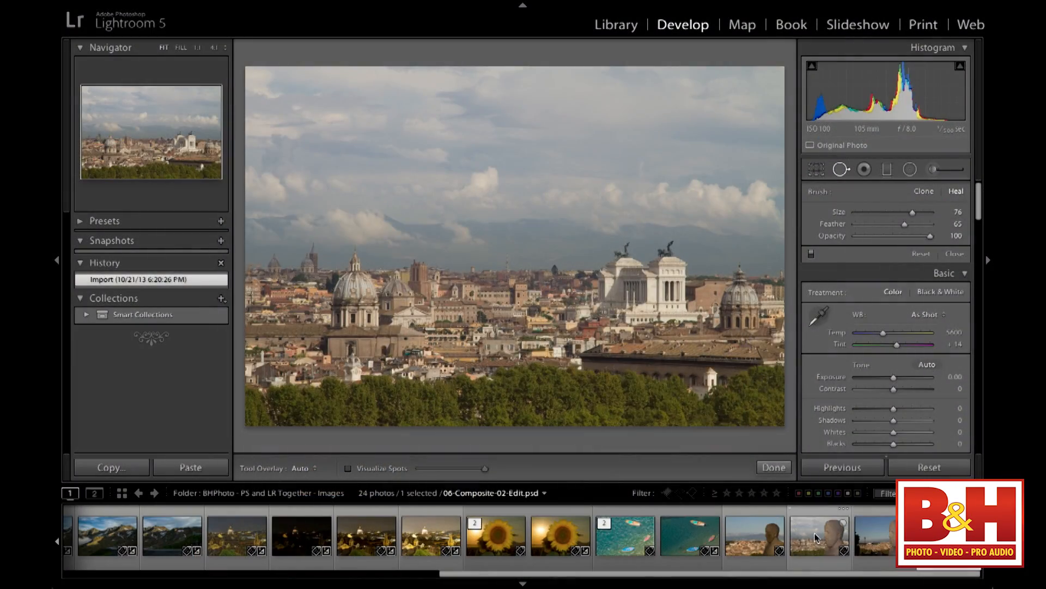
Switch to Lightroom and display the finished statue composite, 06-Composite-02-Edit.psd.
left_click(816, 537)
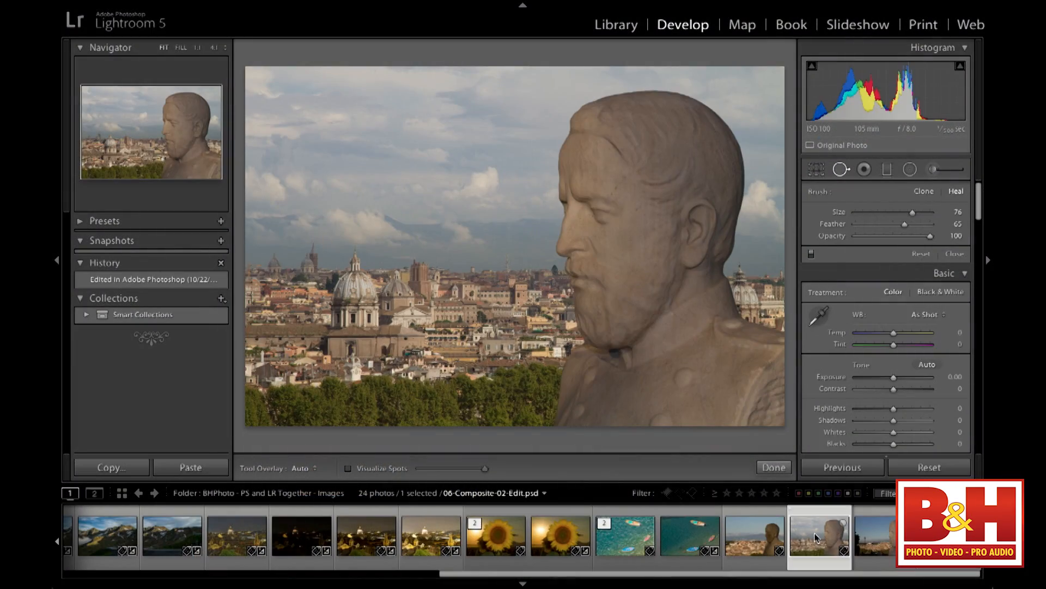